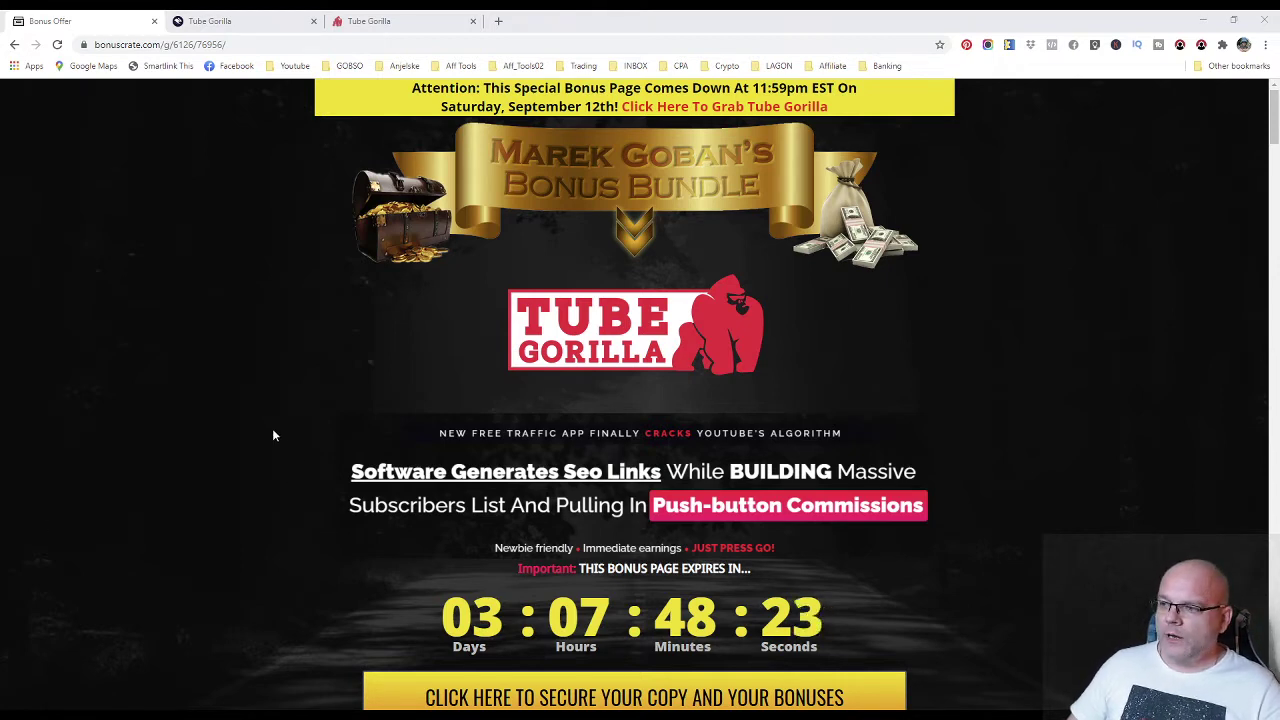
# Scroll the Tube Gorilla bonus page past prices, upsells and benefits to Bonus #1, Smash My Campaigns.
pyautogui.scroll(-6, 268, 435)
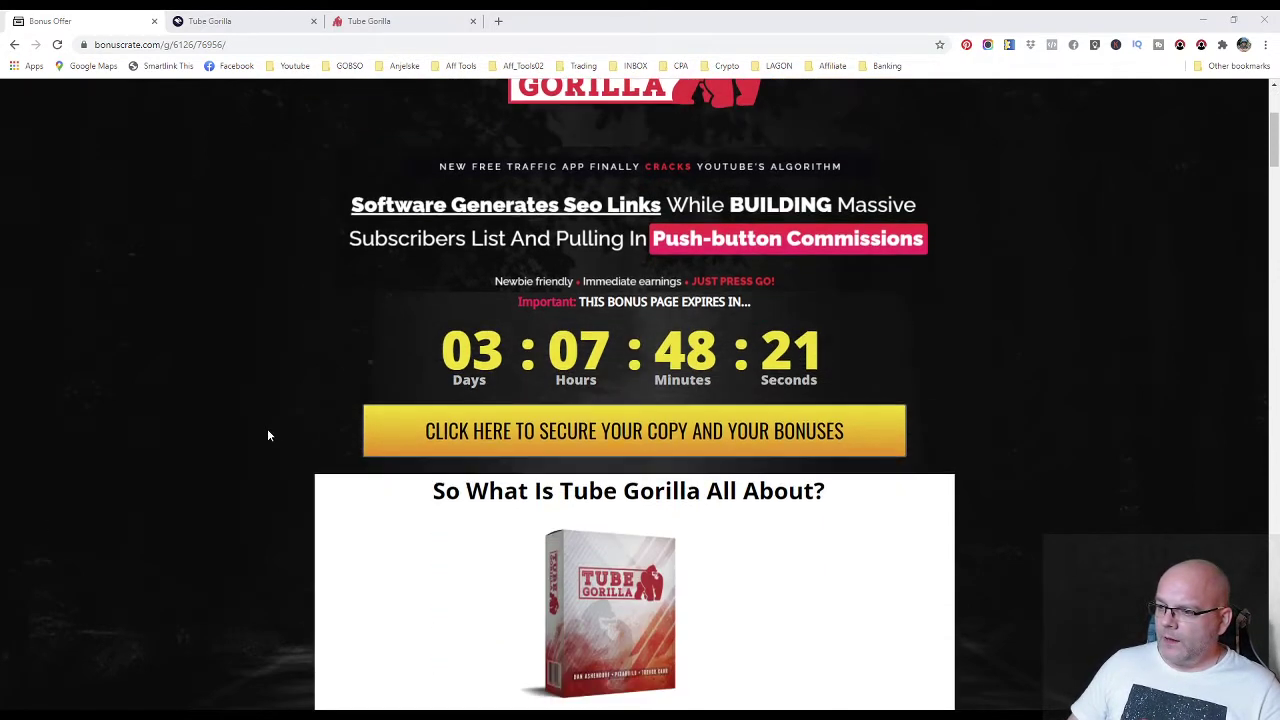
pyautogui.scroll(-3, 266, 435)
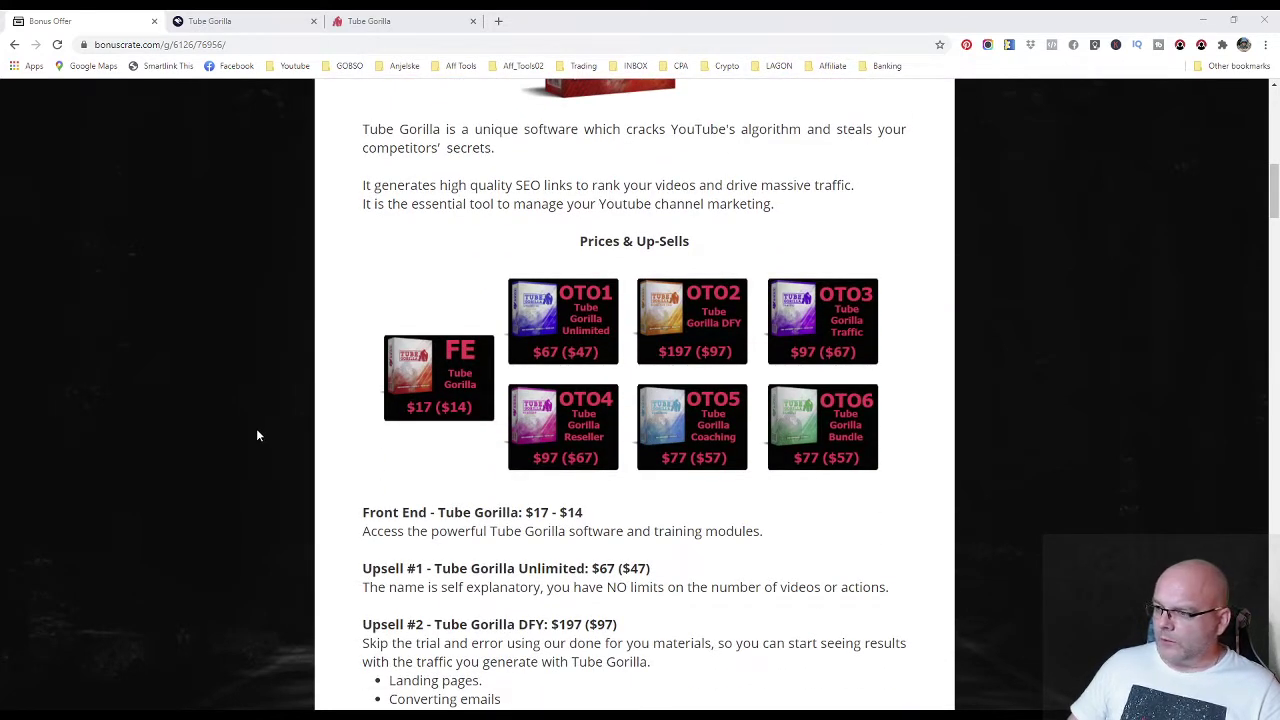
pyautogui.scroll(-8, 256, 429)
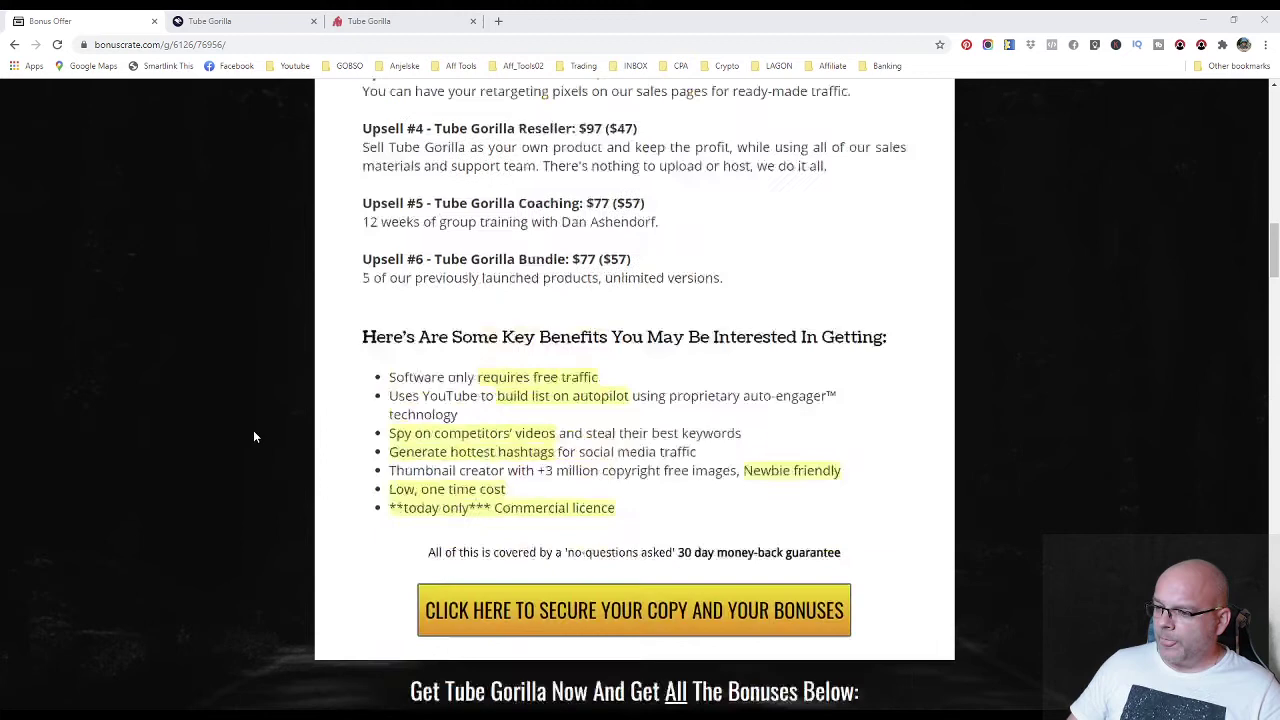
pyautogui.scroll(-3, 254, 436)
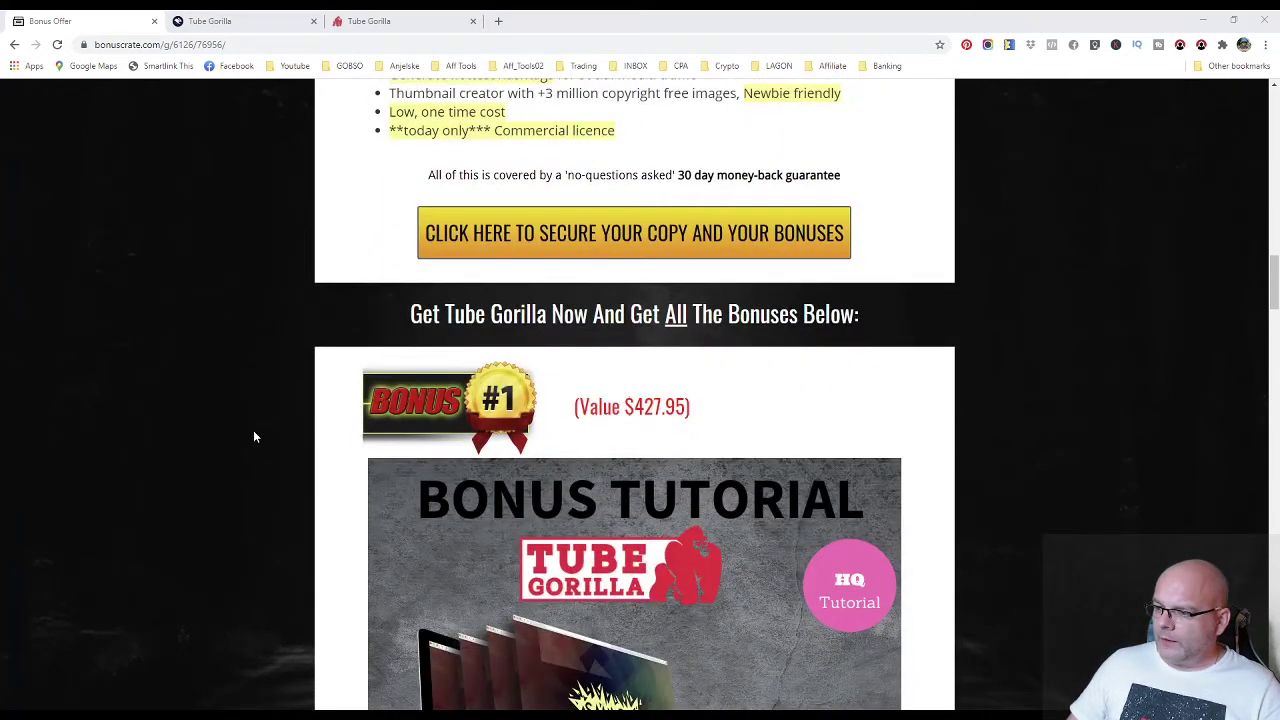
pyautogui.scroll(-2, 254, 437)
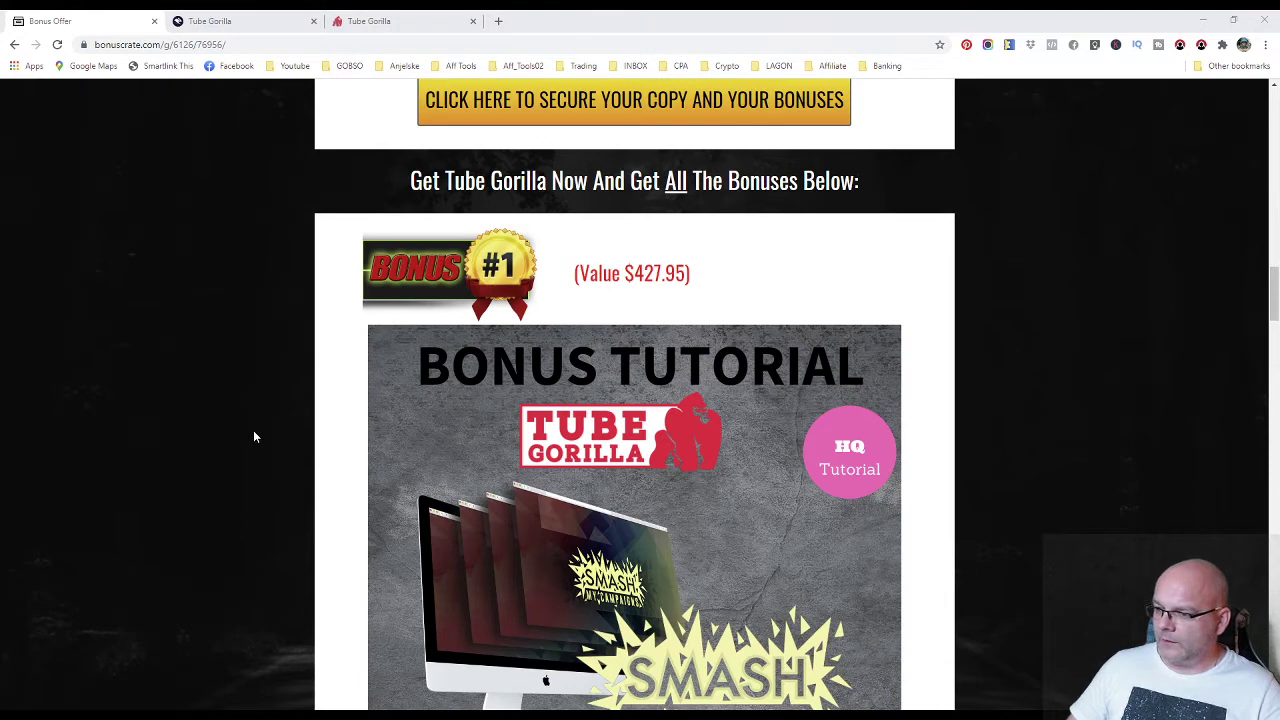
pyautogui.scroll(-2, 254, 437)
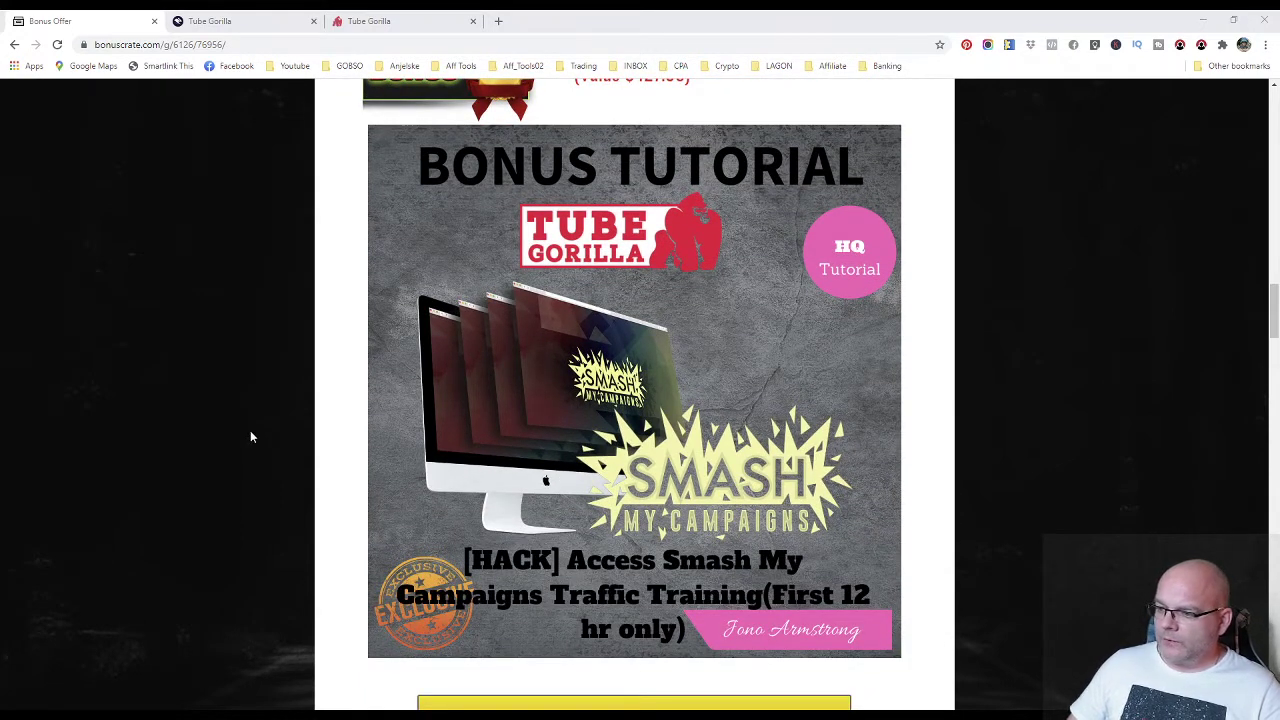
pyautogui.scroll(3, 251, 437)
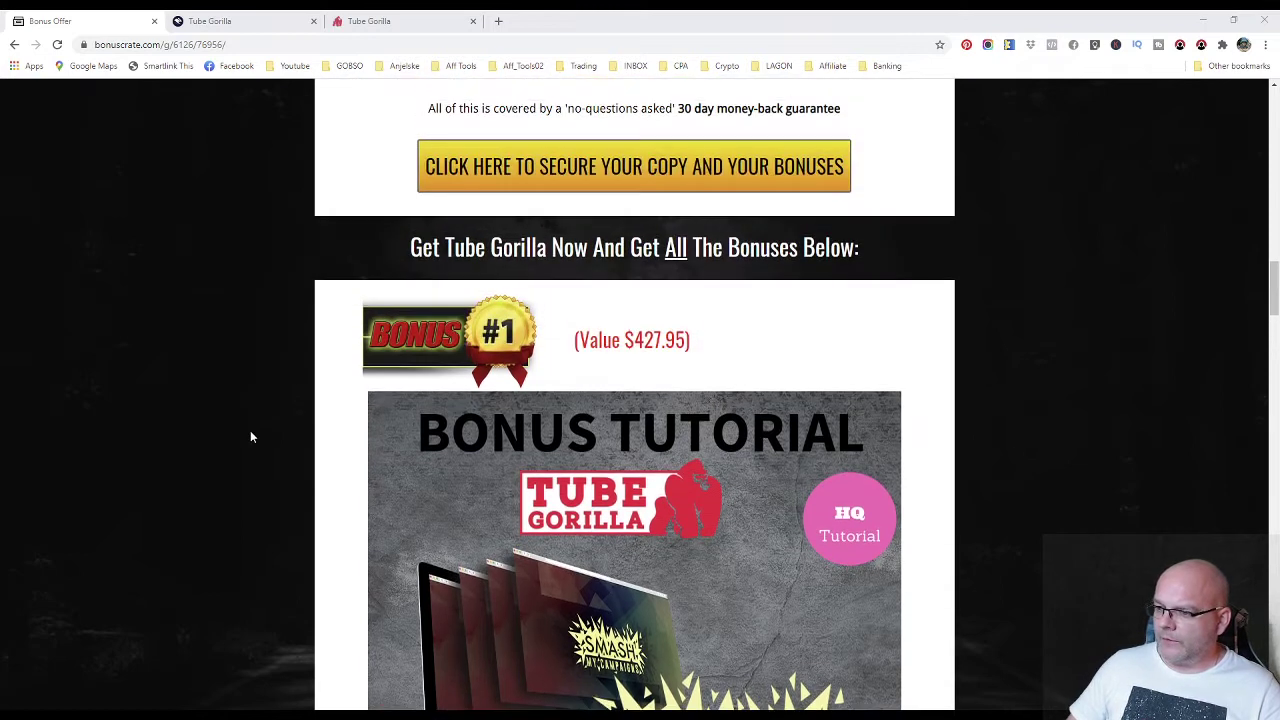
pyautogui.scroll(-1, 250, 438)
# Scroll through Bonus #2 to Bonus #5, then back up to the six-upsell sales funnel list.
pyautogui.scroll(-4, 250, 438)
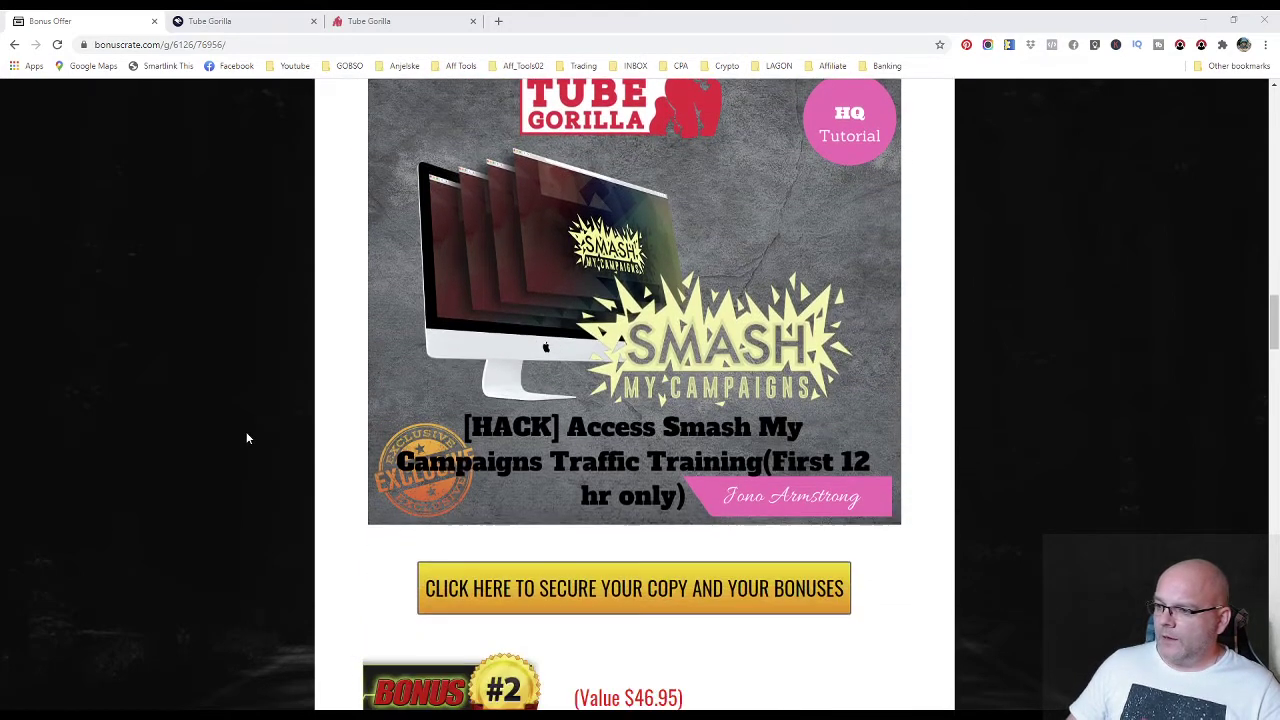
pyautogui.scroll(2, 248, 437)
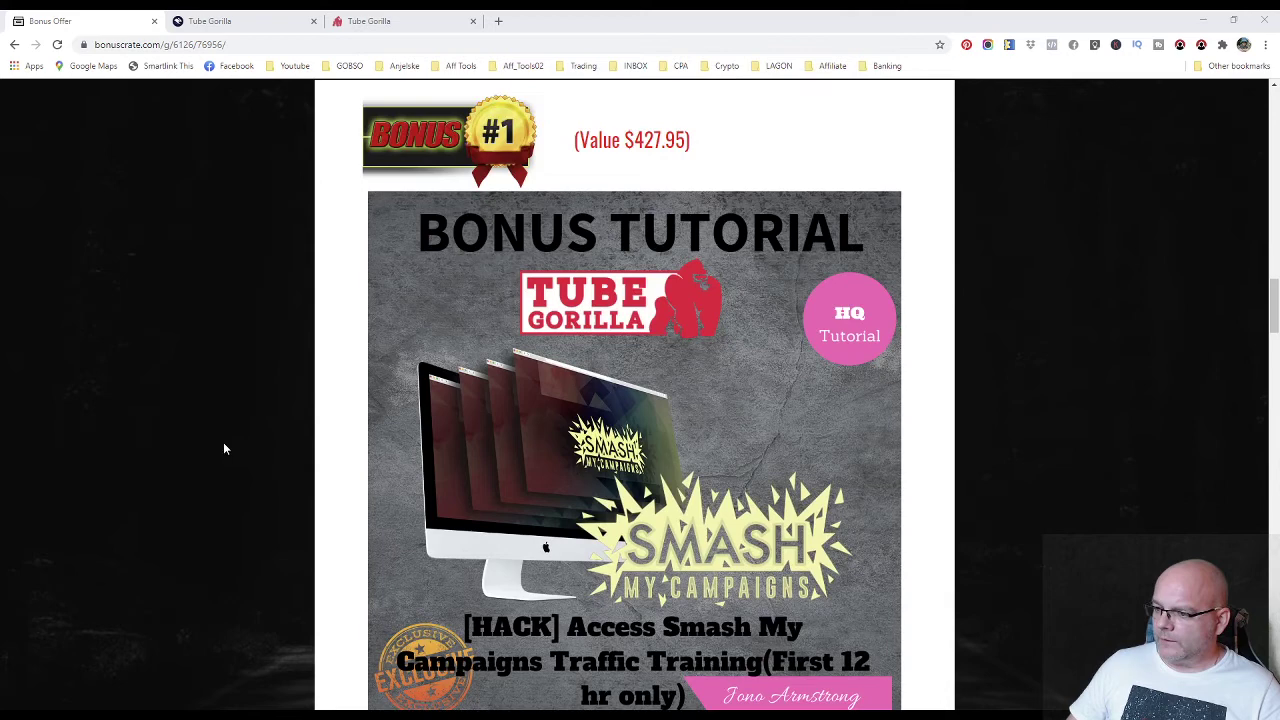
pyautogui.scroll(-1, 224, 449)
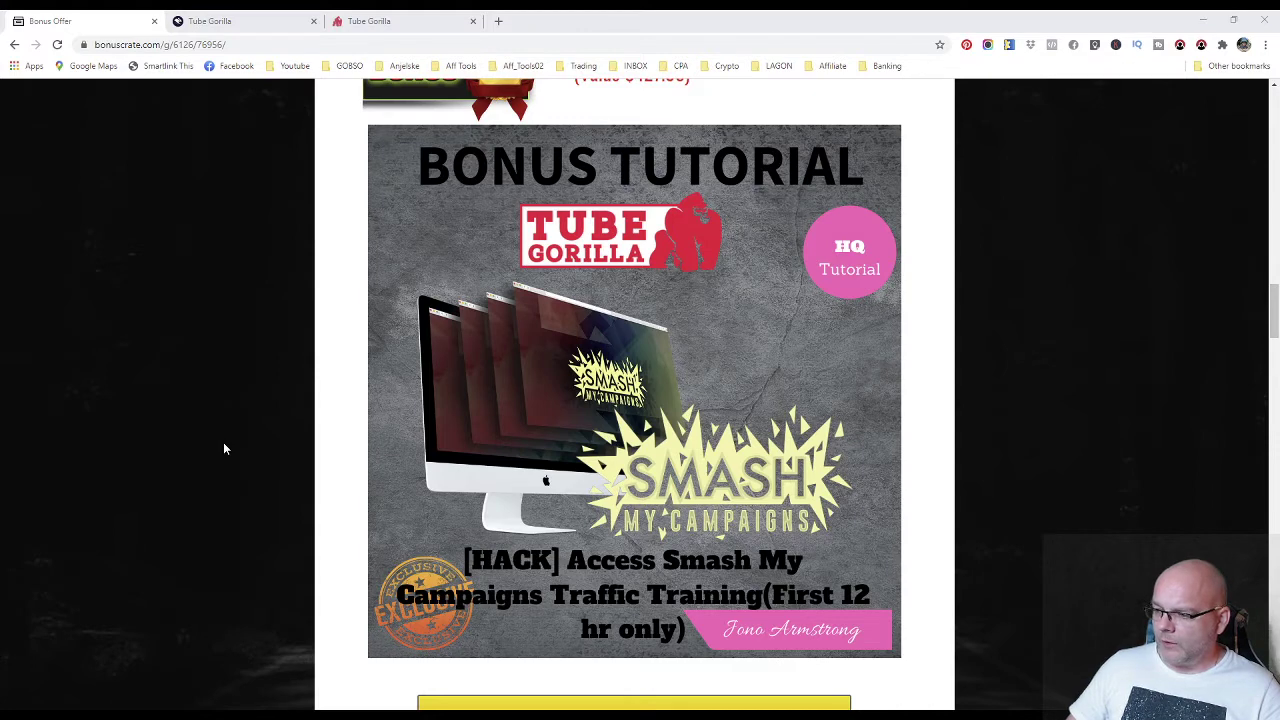
pyautogui.scroll(-8, 224, 449)
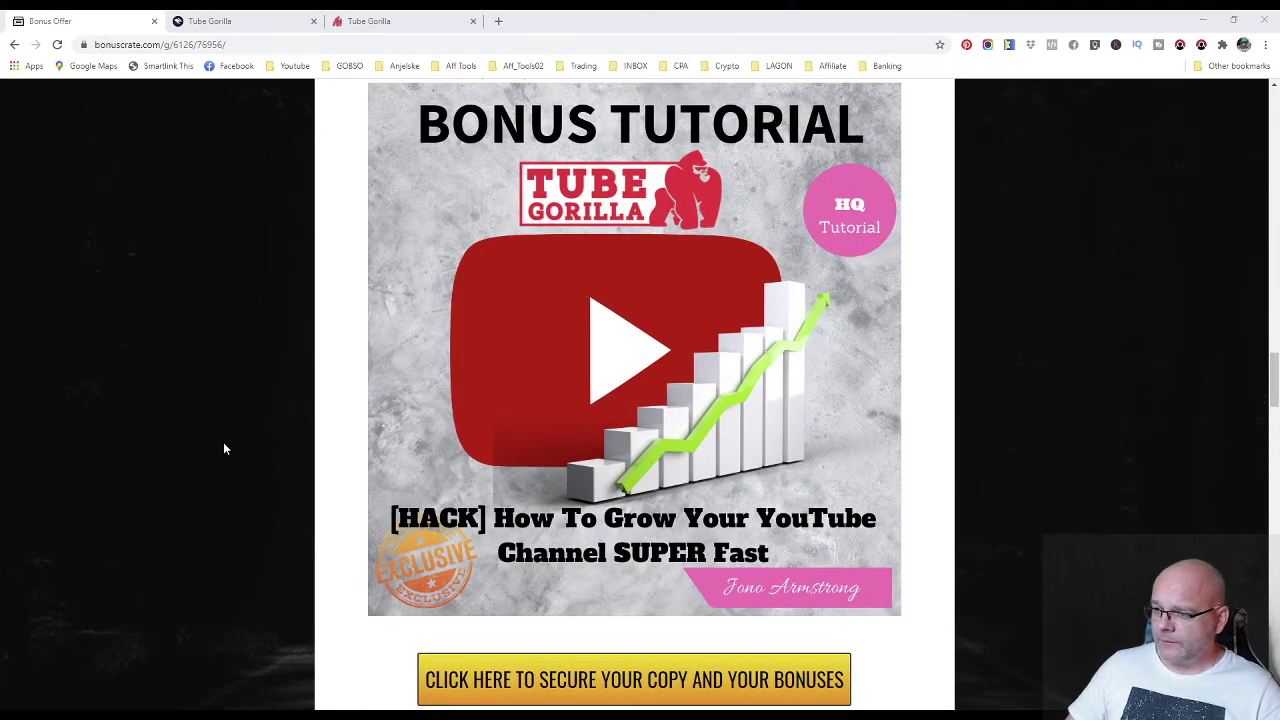
pyautogui.scroll(-7, 224, 449)
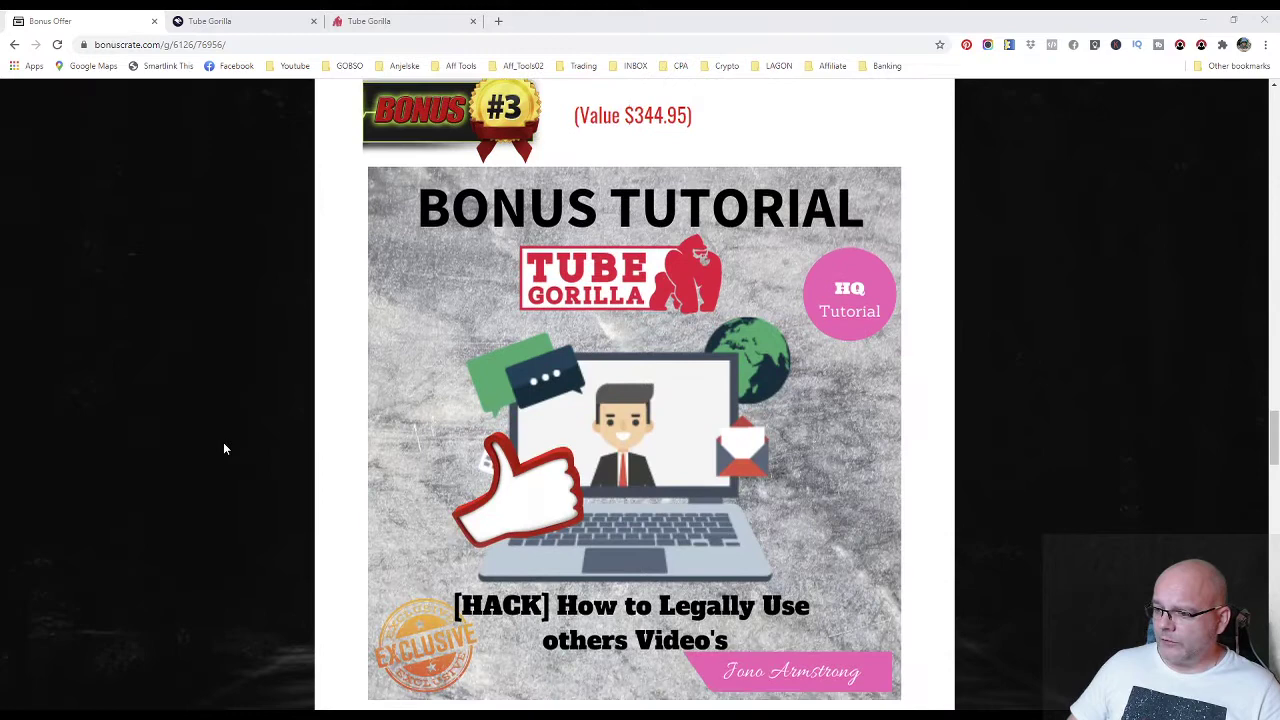
pyautogui.scroll(-1, 224, 449)
pyautogui.scroll(1, 222, 451)
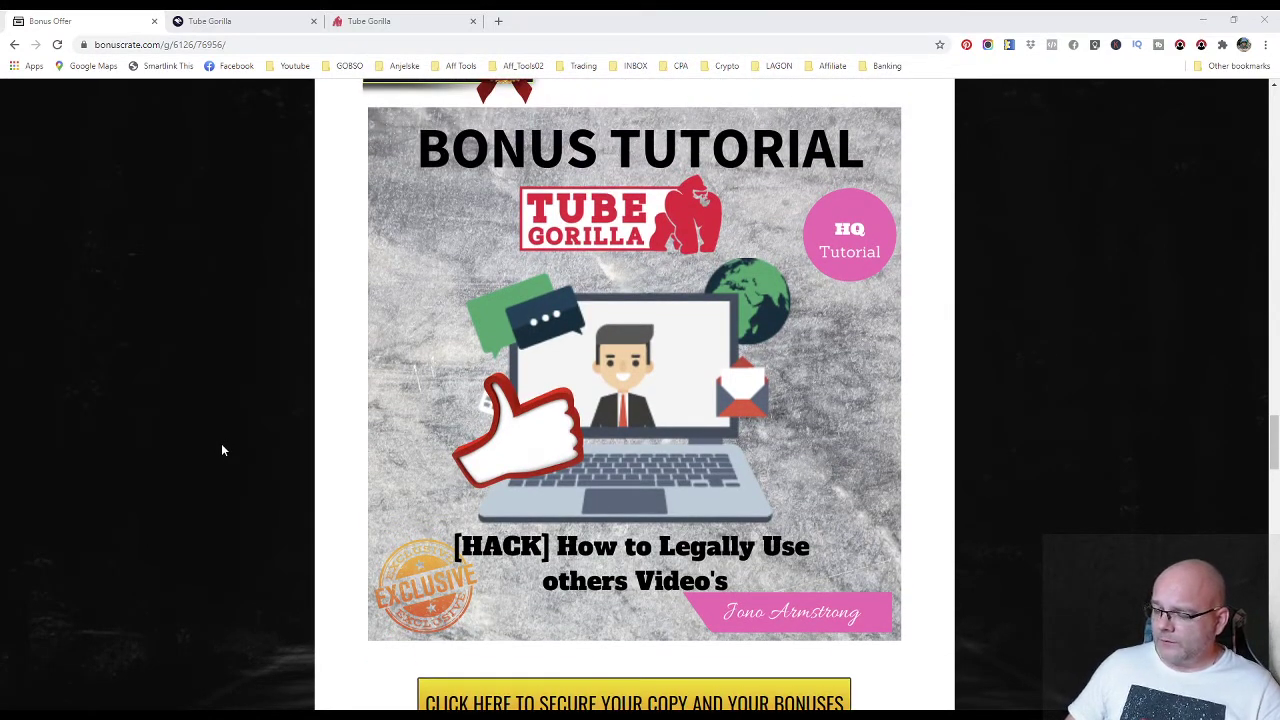
pyautogui.scroll(-1, 222, 451)
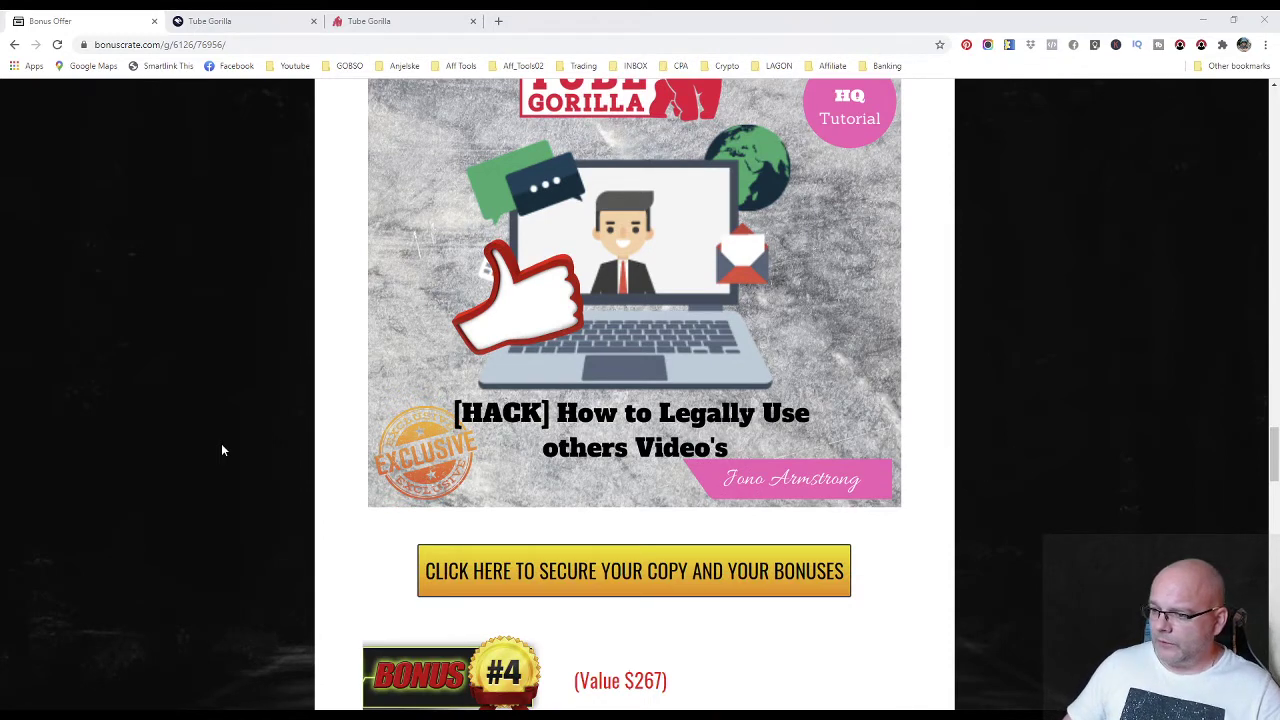
pyautogui.scroll(-5, 220, 450)
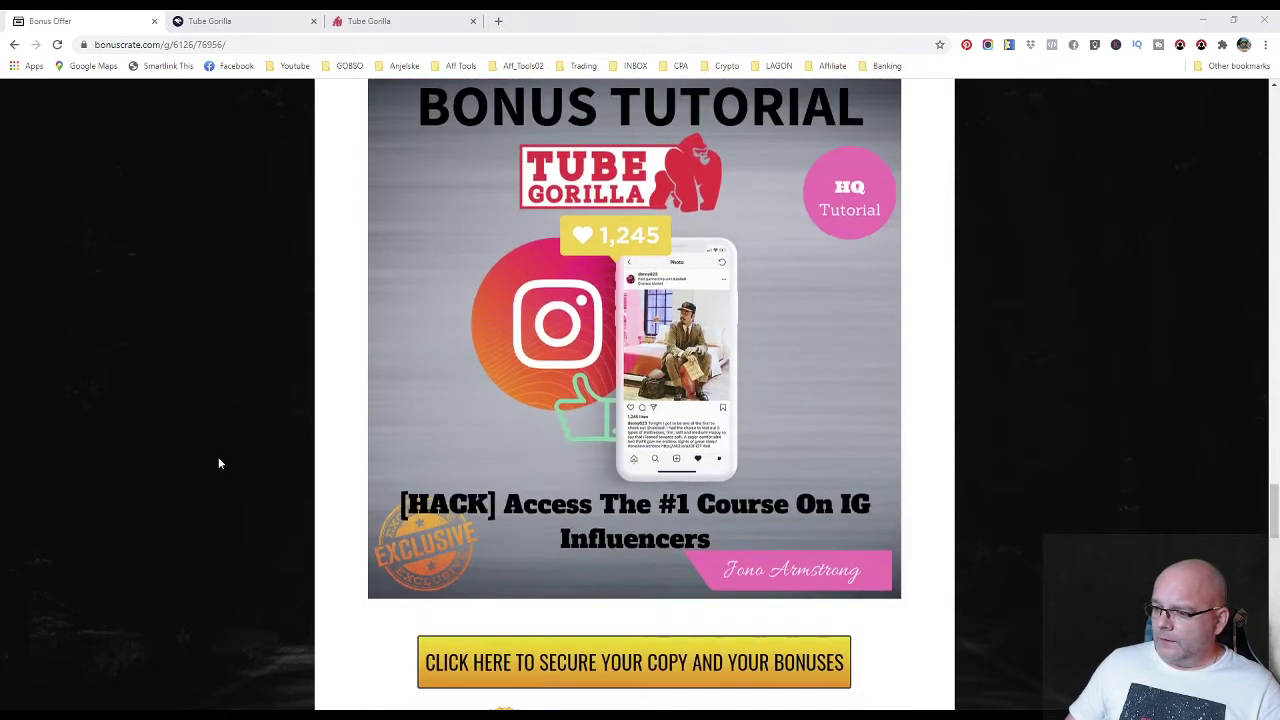
pyautogui.scroll(1, 218, 457)
pyautogui.scroll(-1, 217, 457)
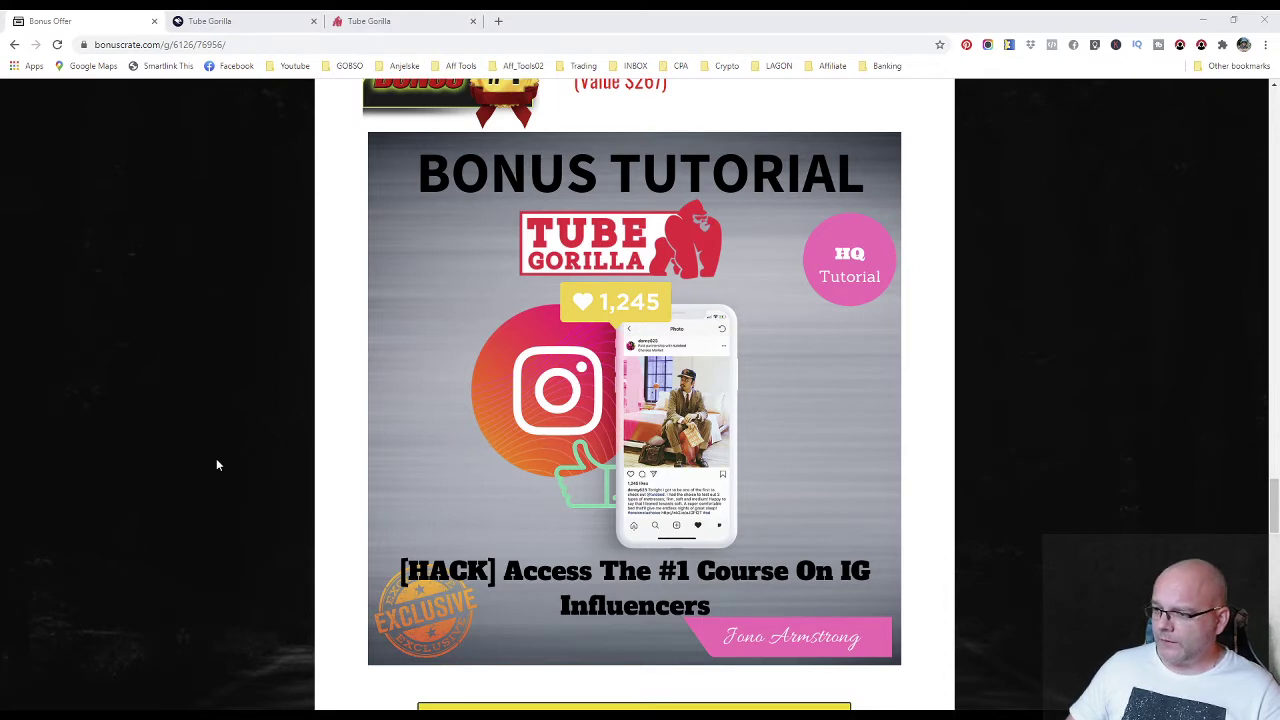
pyautogui.scroll(-5, 216, 464)
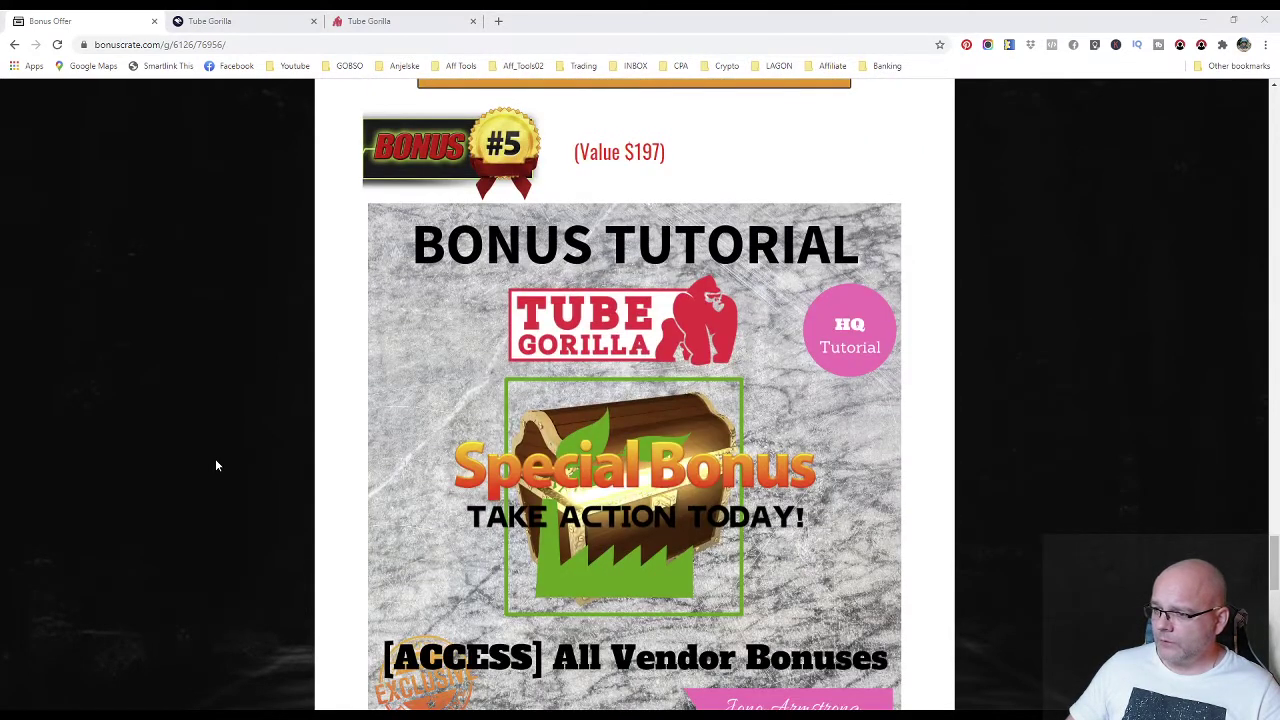
pyautogui.scroll(-1, 215, 466)
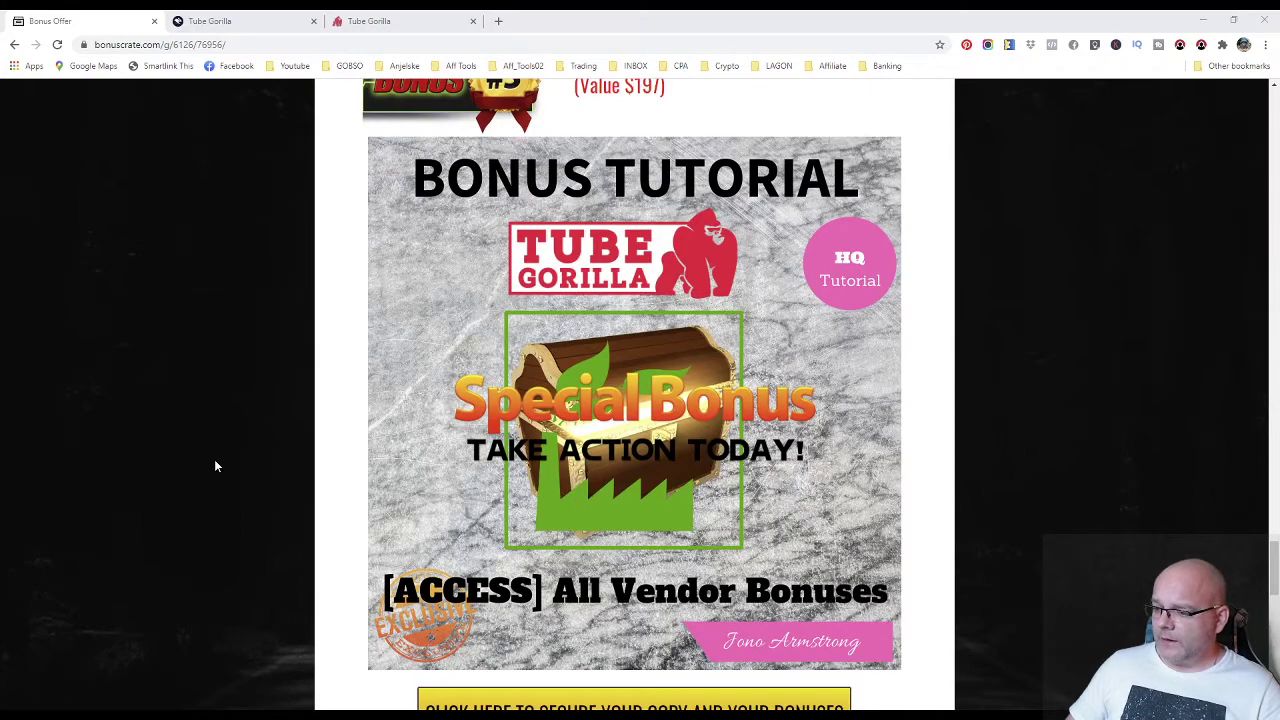
pyautogui.scroll(9, 214, 460)
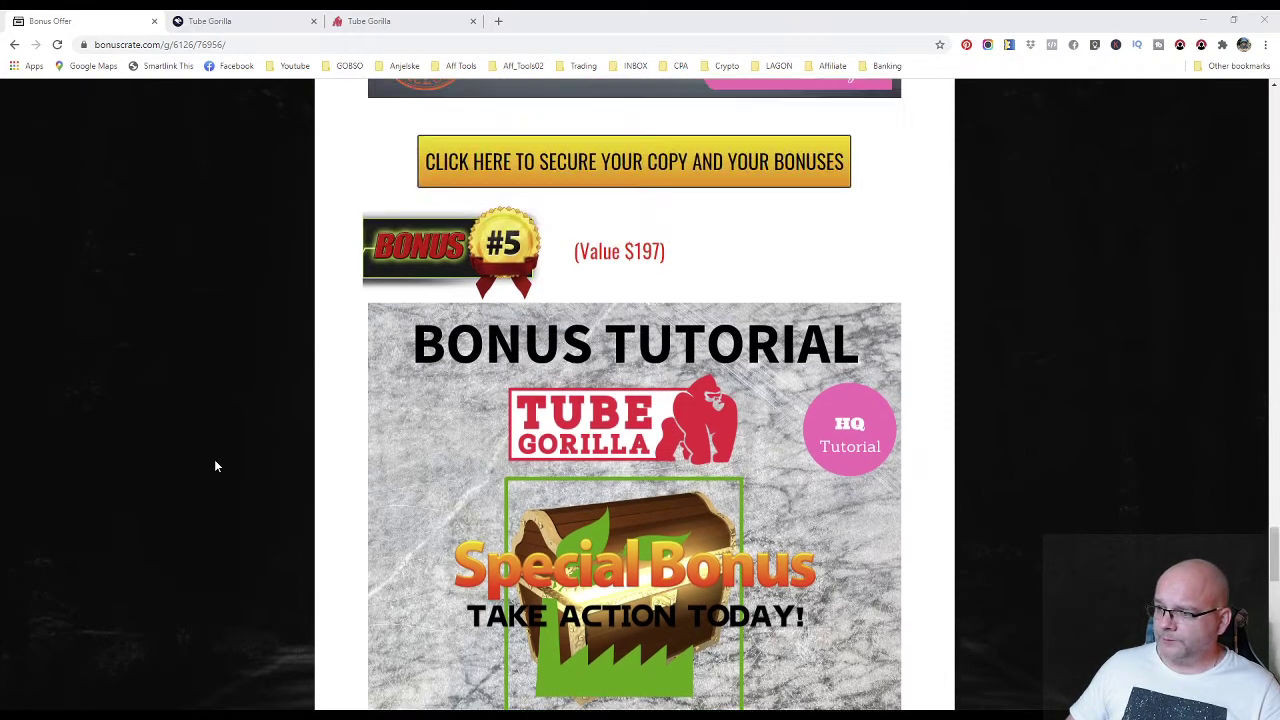
pyautogui.scroll(15, 213, 466)
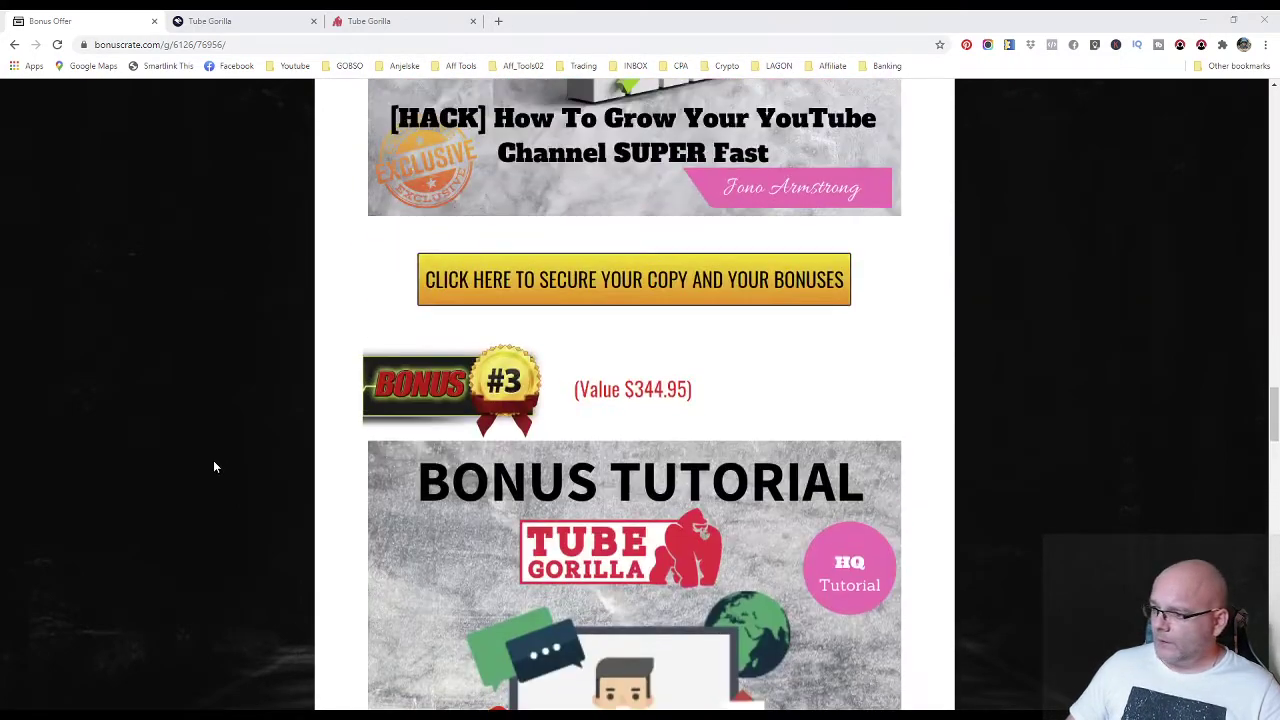
pyautogui.scroll(13, 213, 466)
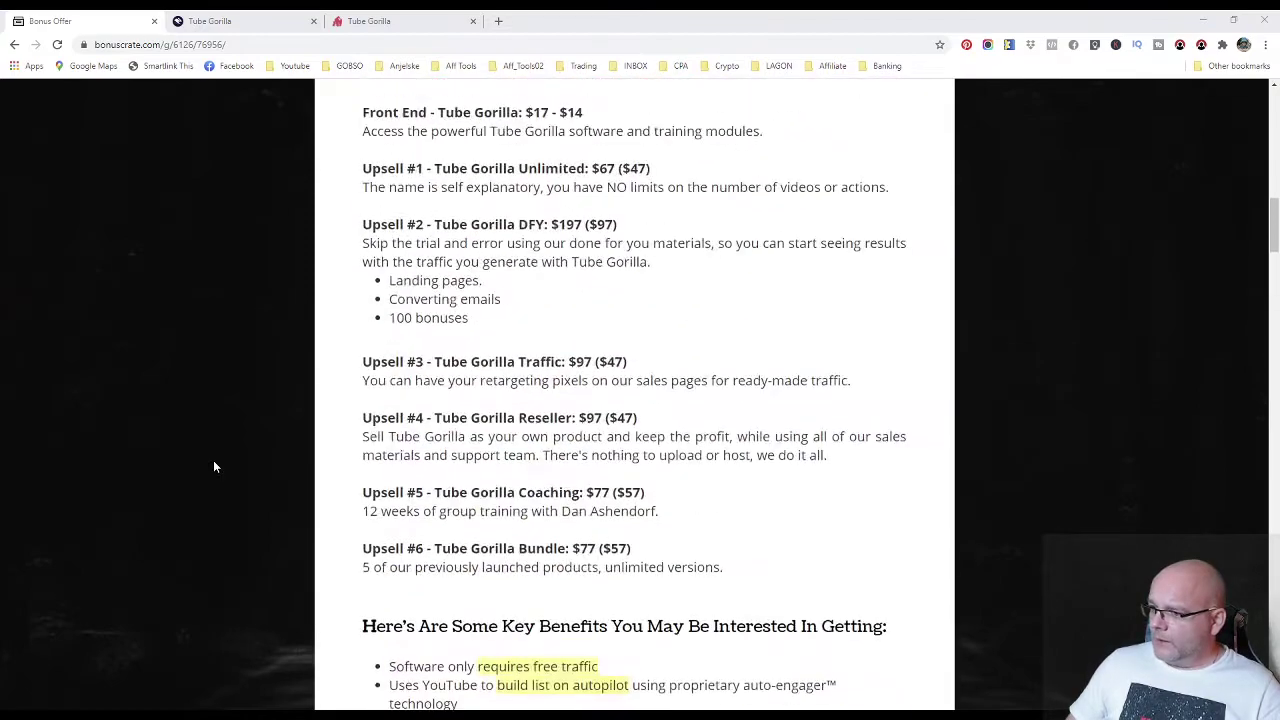
pyautogui.scroll(-2, 213, 466)
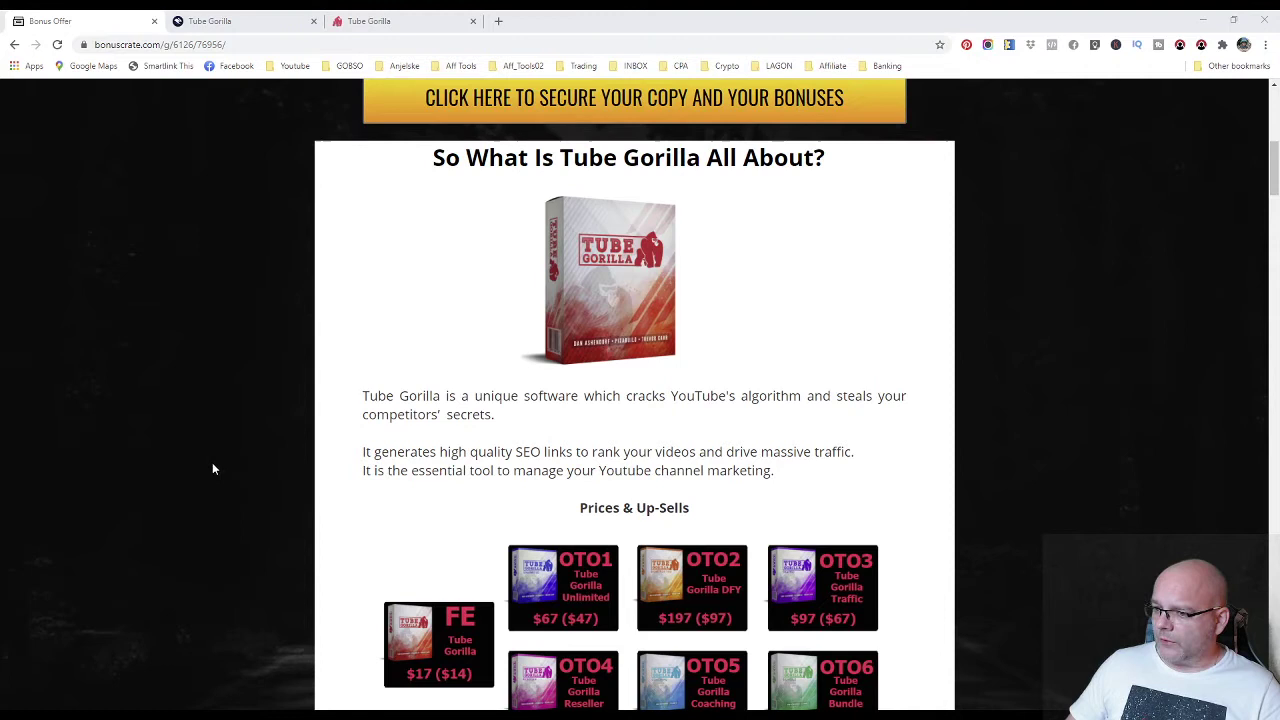
pyautogui.scroll(-1, 212, 468)
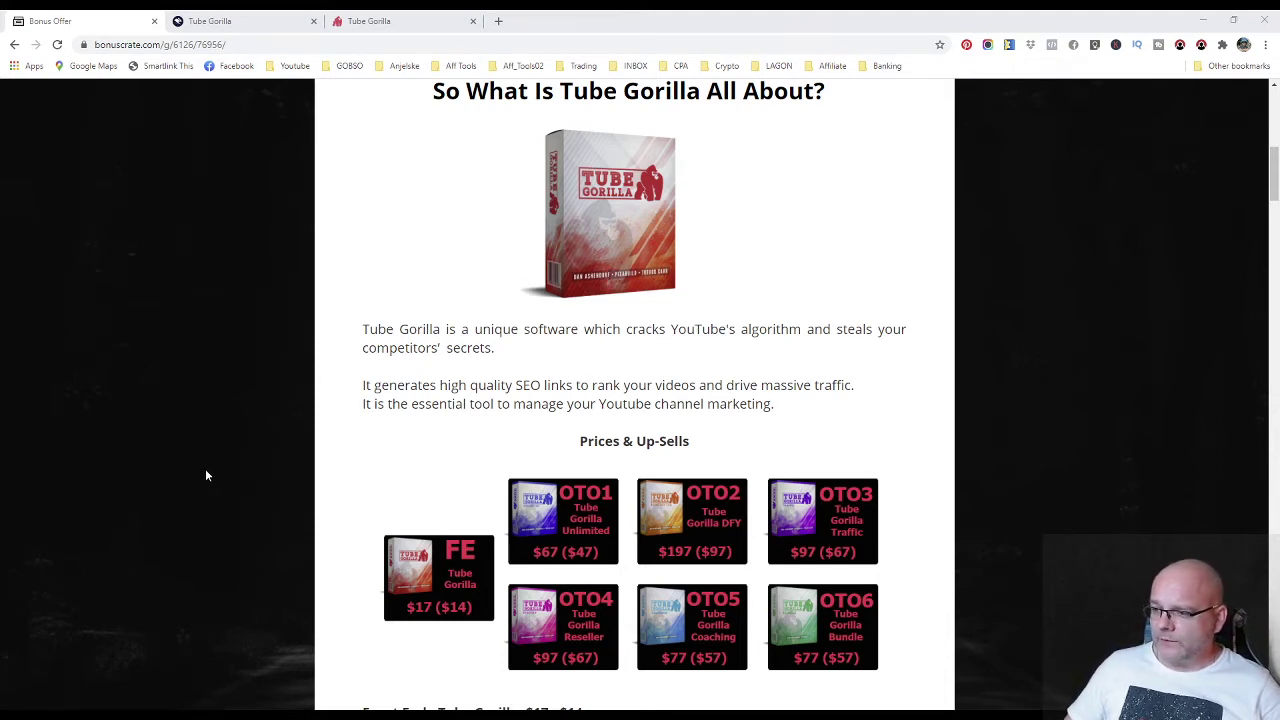
pyautogui.scroll(-1, 206, 475)
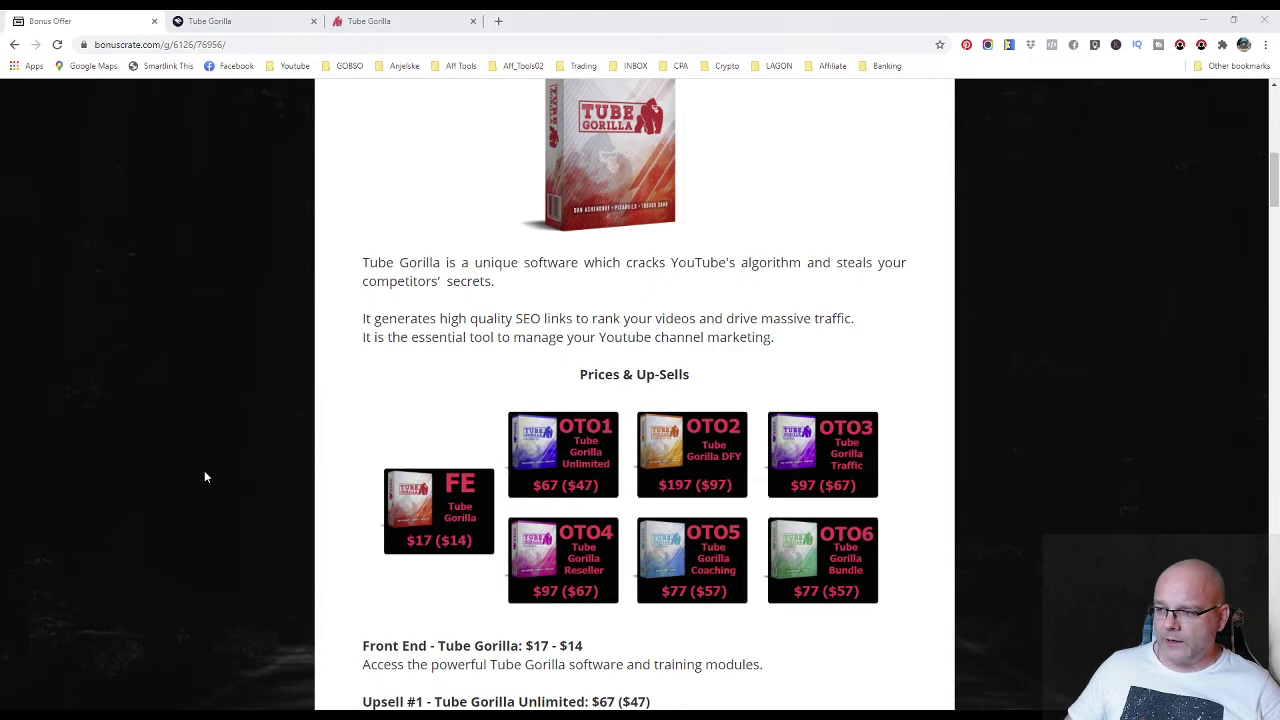
pyautogui.scroll(-2, 204, 477)
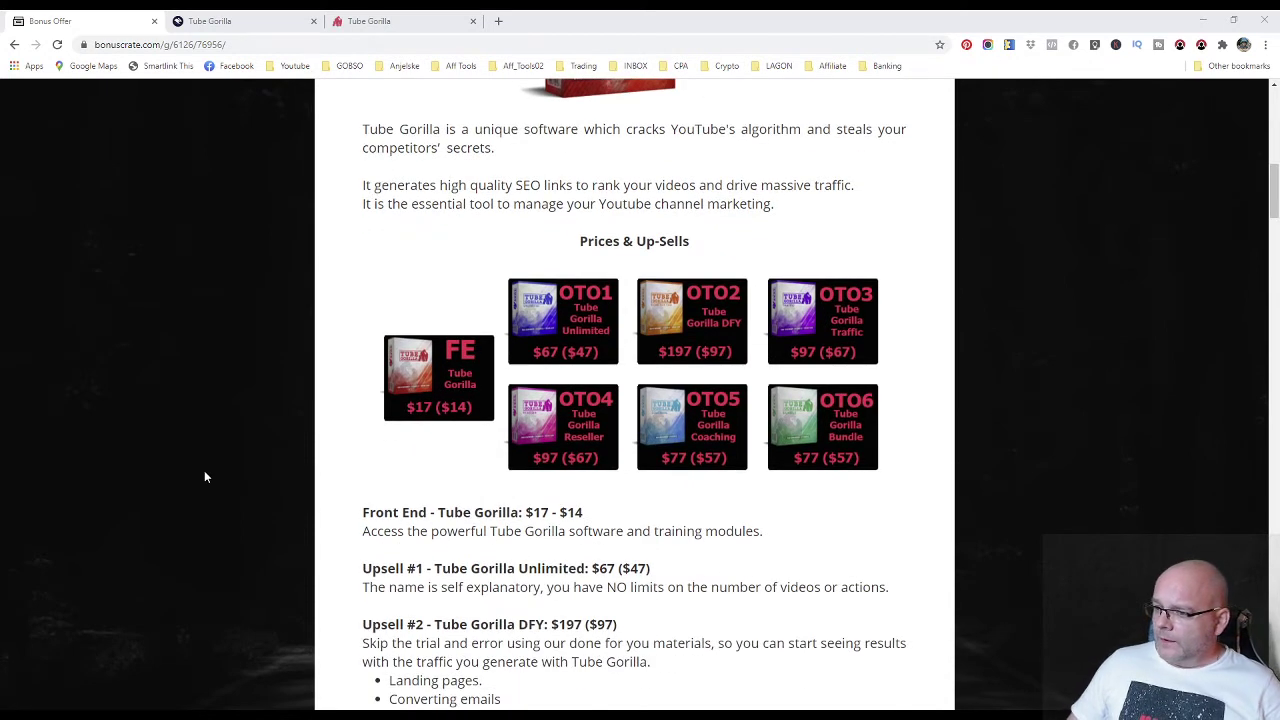
pyautogui.scroll(-1, 204, 477)
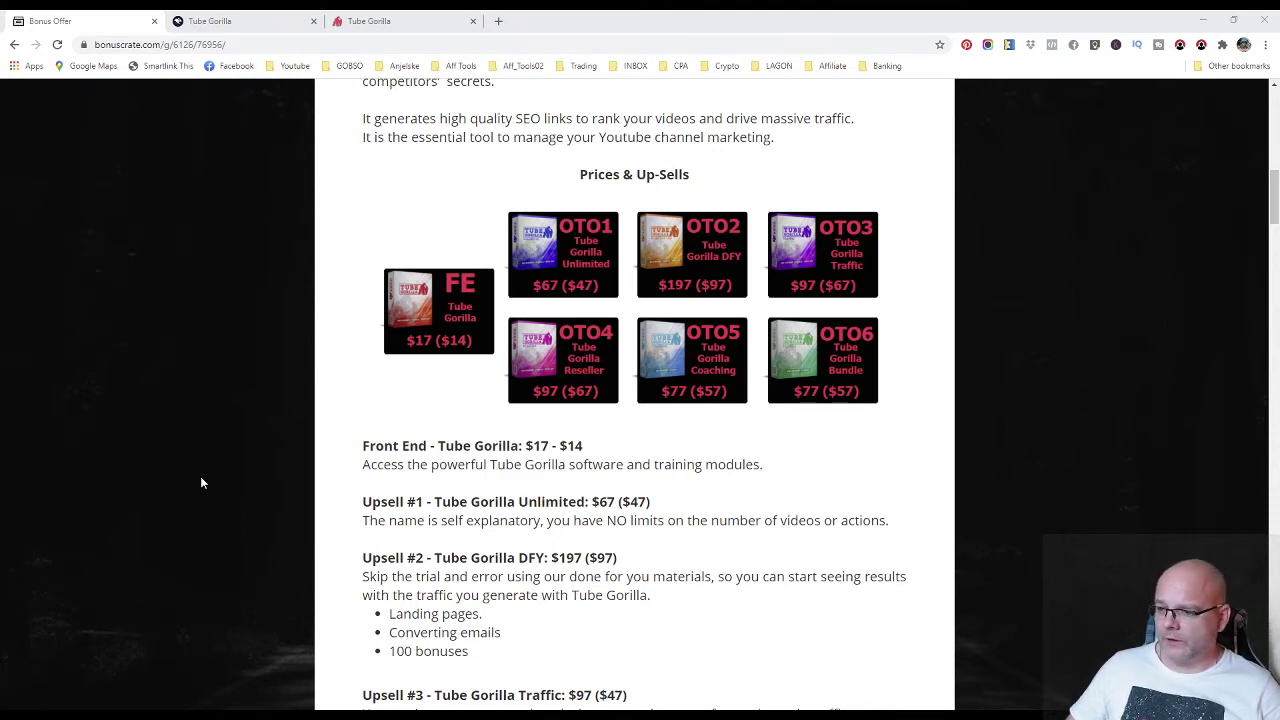
pyautogui.scroll(-3, 200, 483)
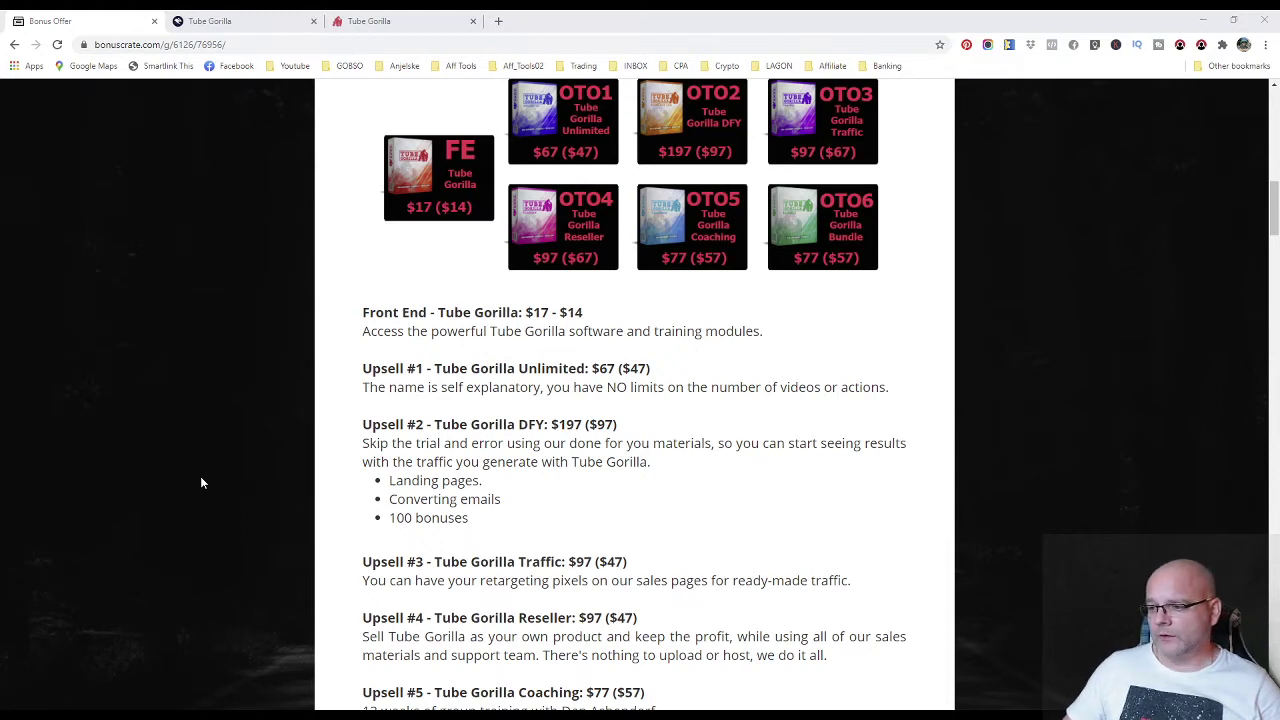
pyautogui.scroll(-1, 200, 485)
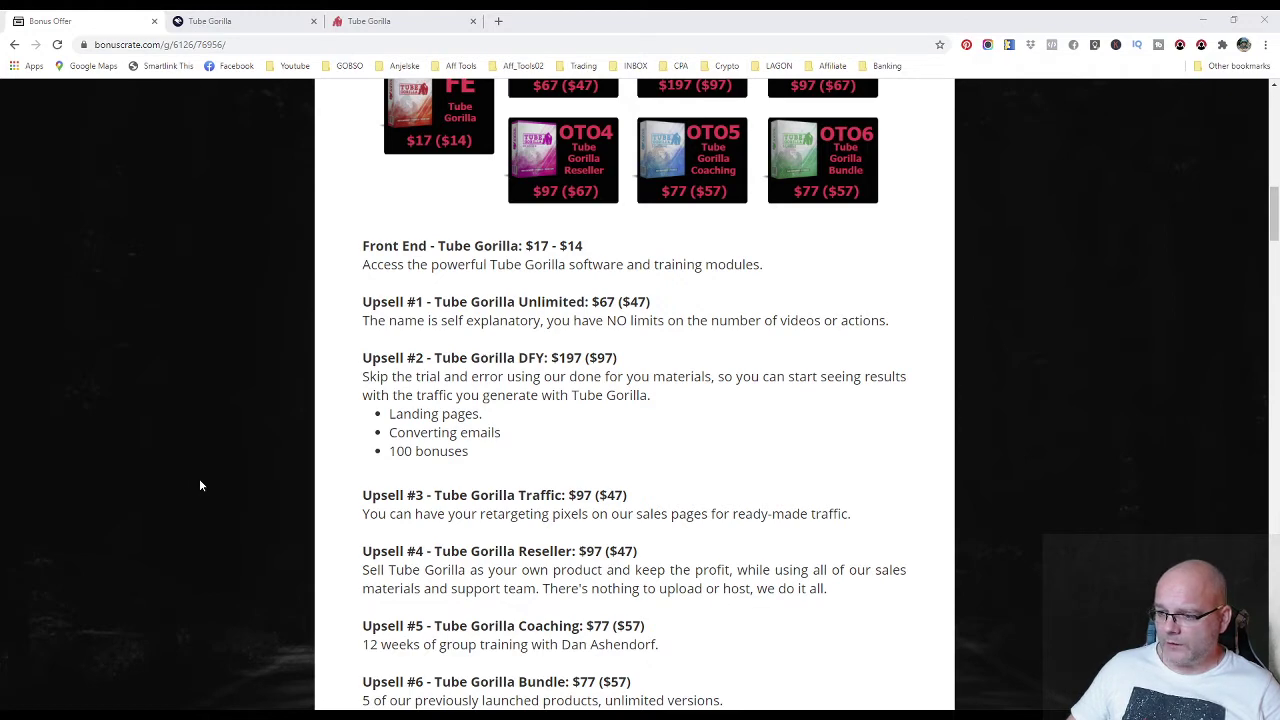
pyautogui.scroll(-3, 200, 485)
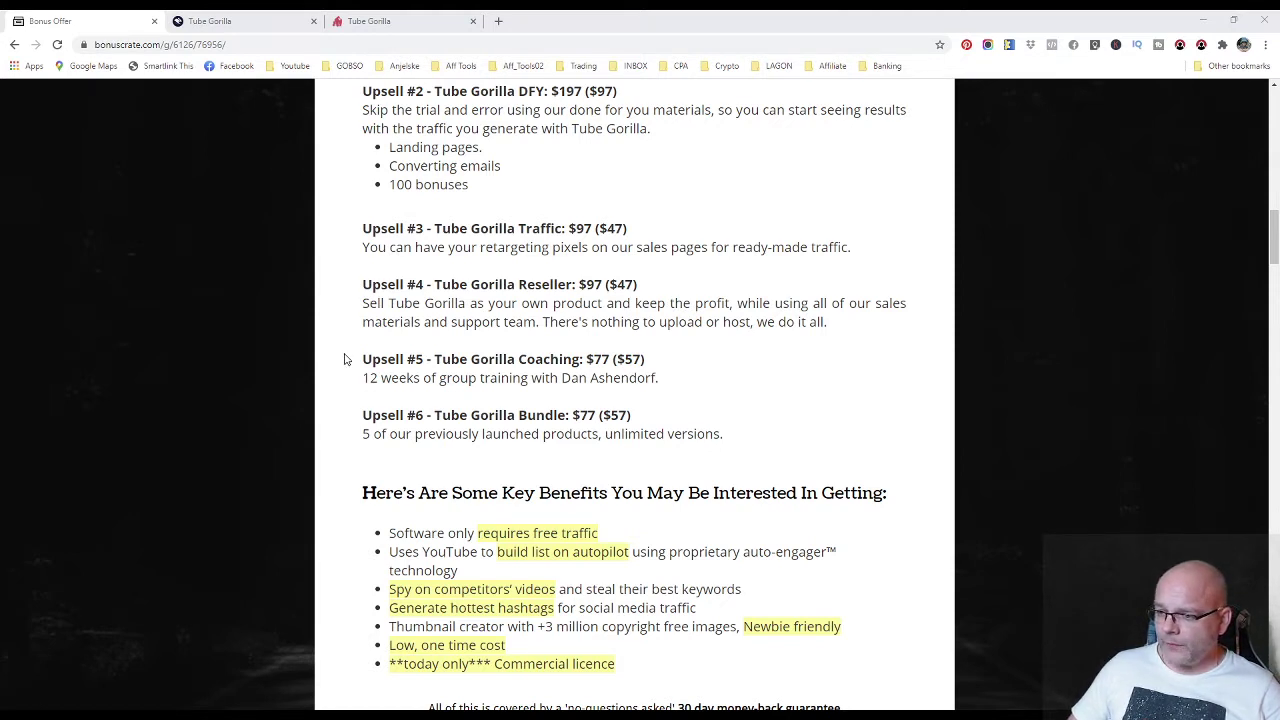
pyautogui.scroll(-1, 355, 380)
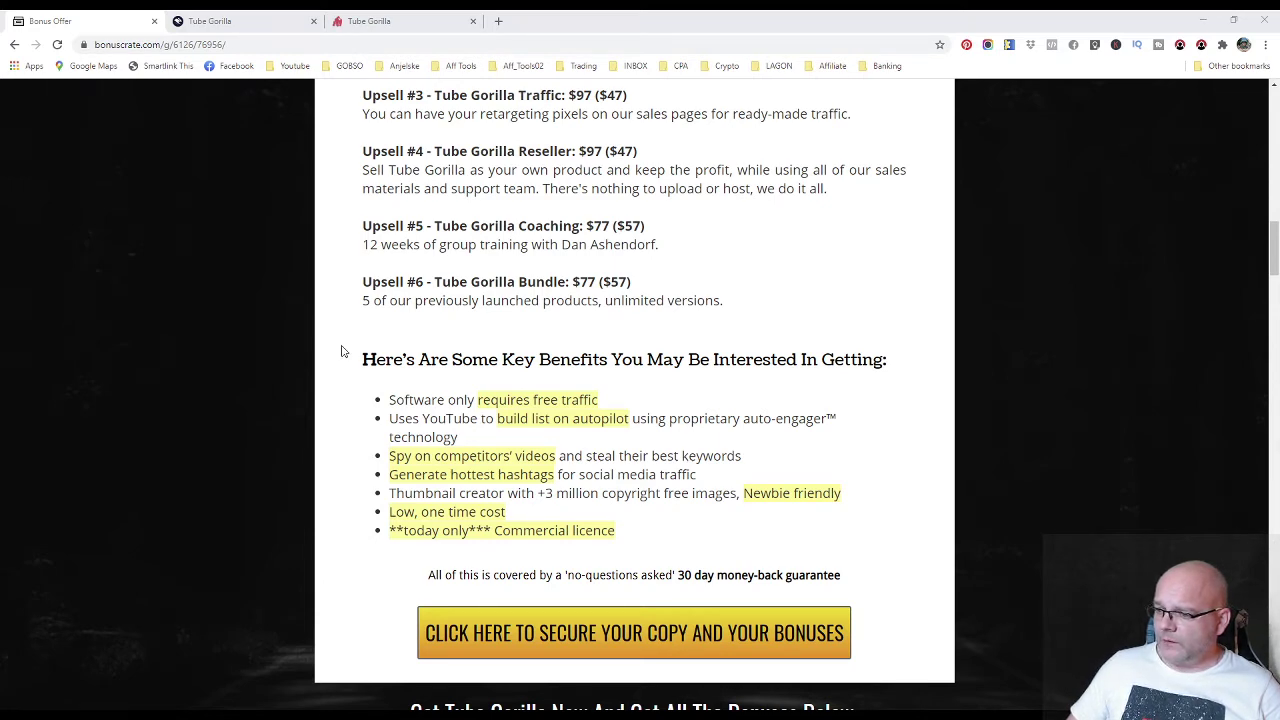
pyautogui.scroll(-1, 341, 351)
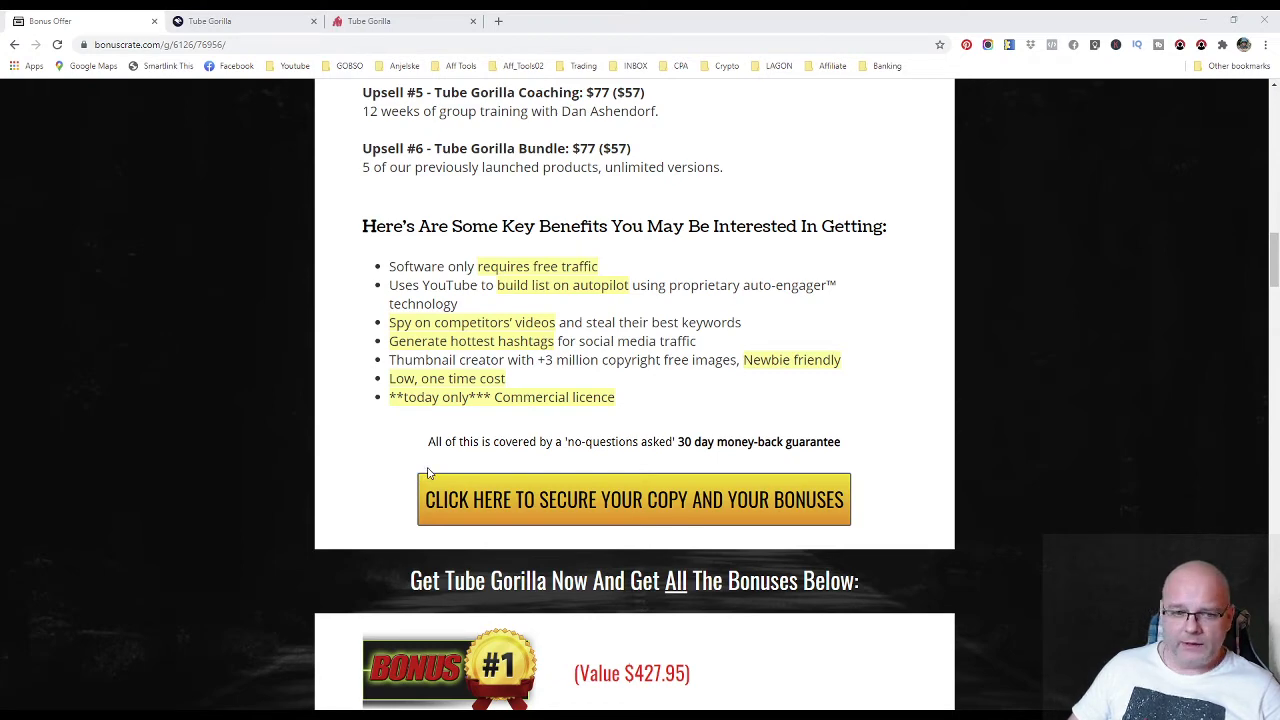
pyautogui.scroll(-3, 491, 500)
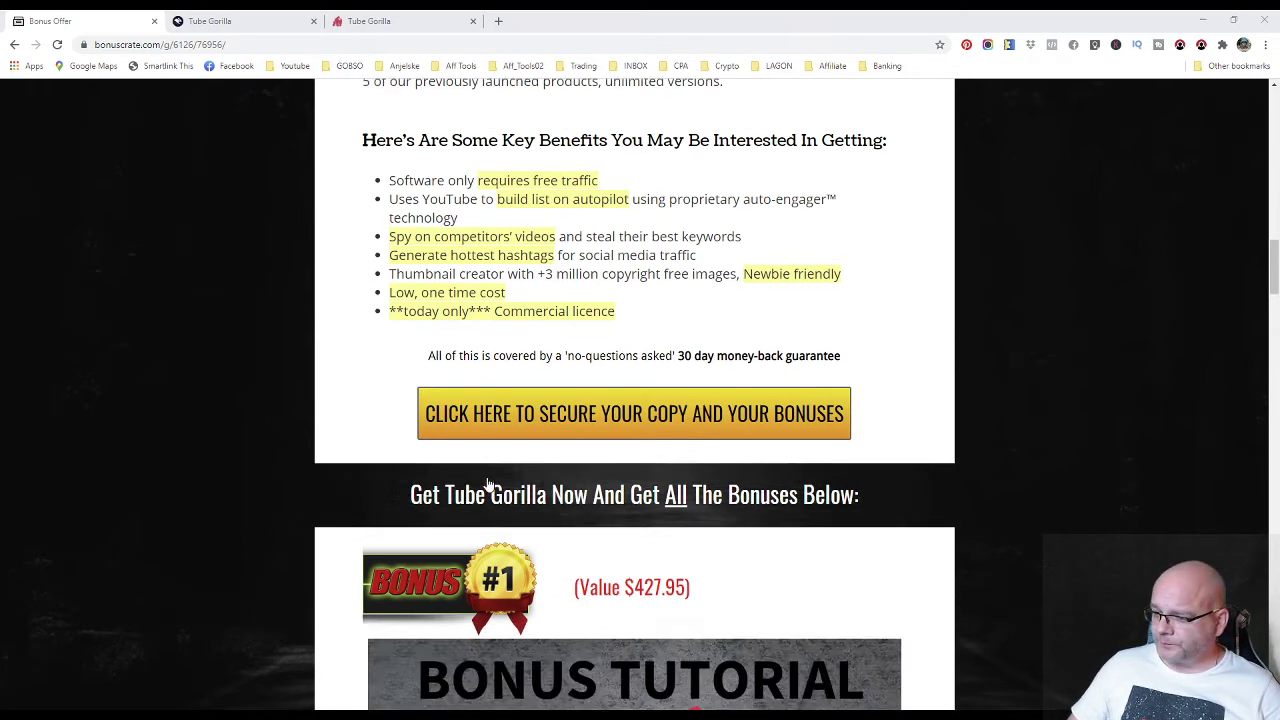
pyautogui.scroll(4, 484, 478)
pyautogui.scroll(14, 480, 471)
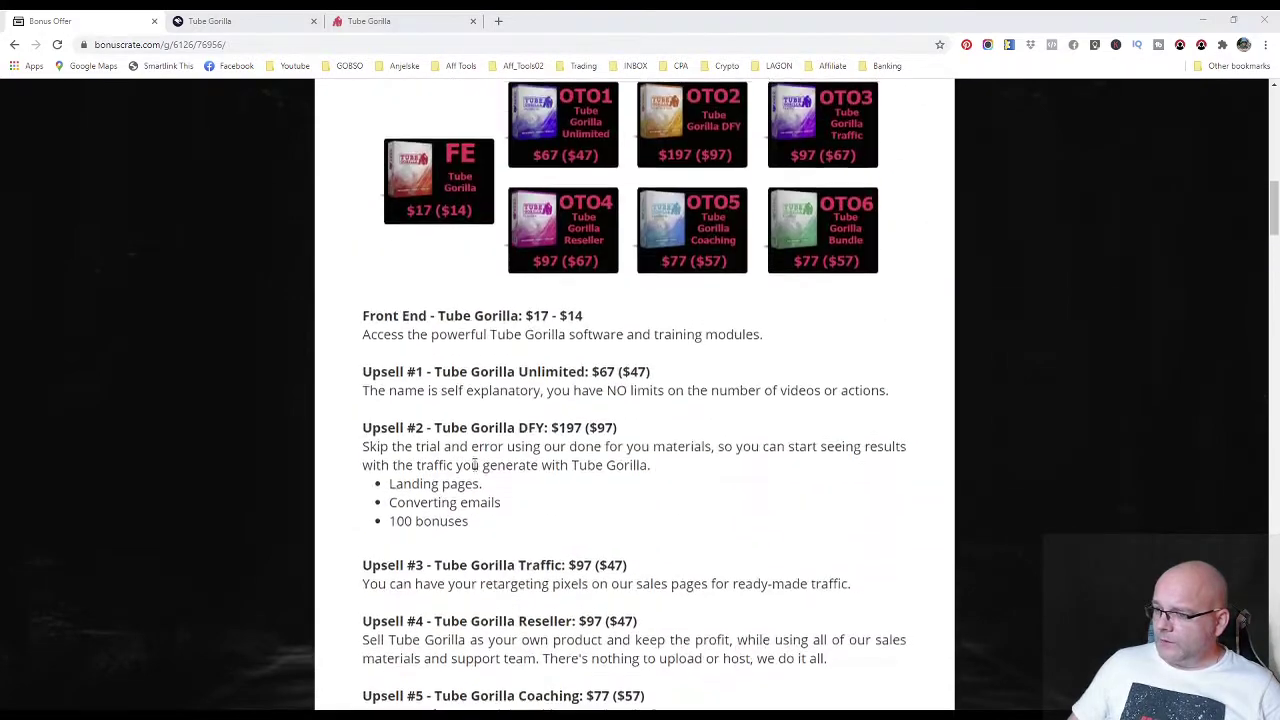
pyautogui.scroll(3, 469, 466)
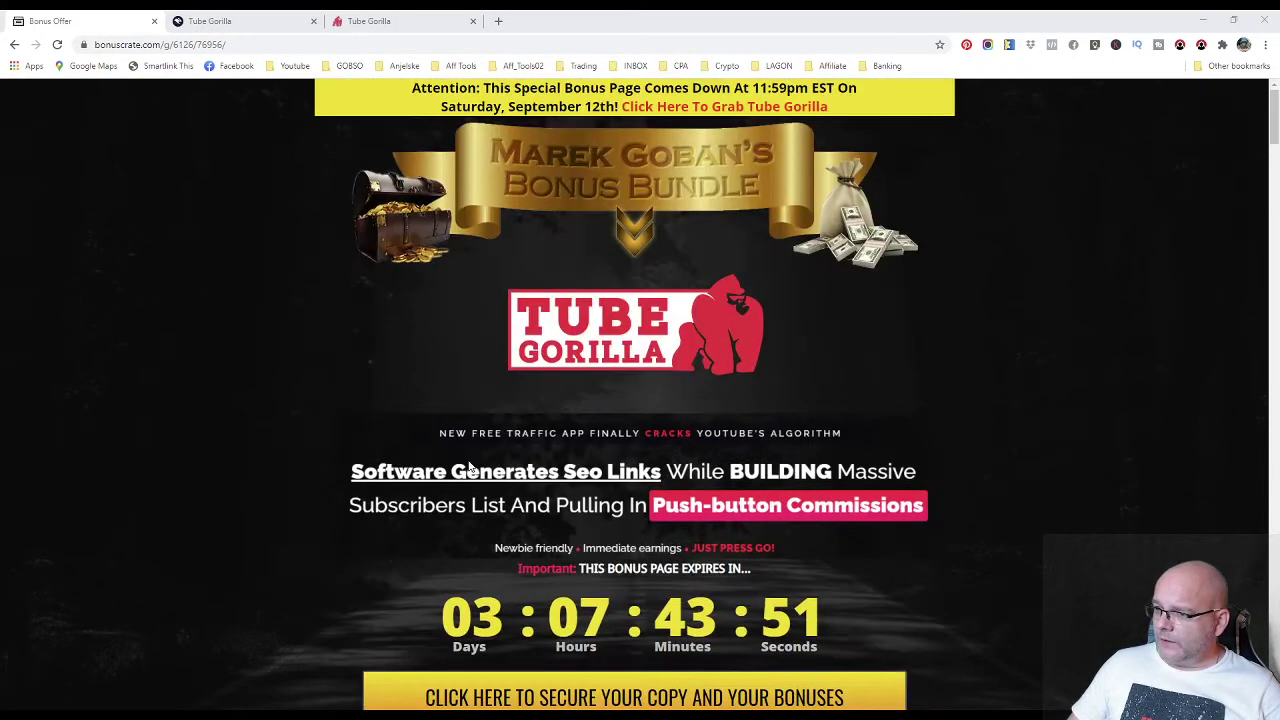
pyautogui.scroll(-3, 462, 465)
pyautogui.scroll(1, 460, 465)
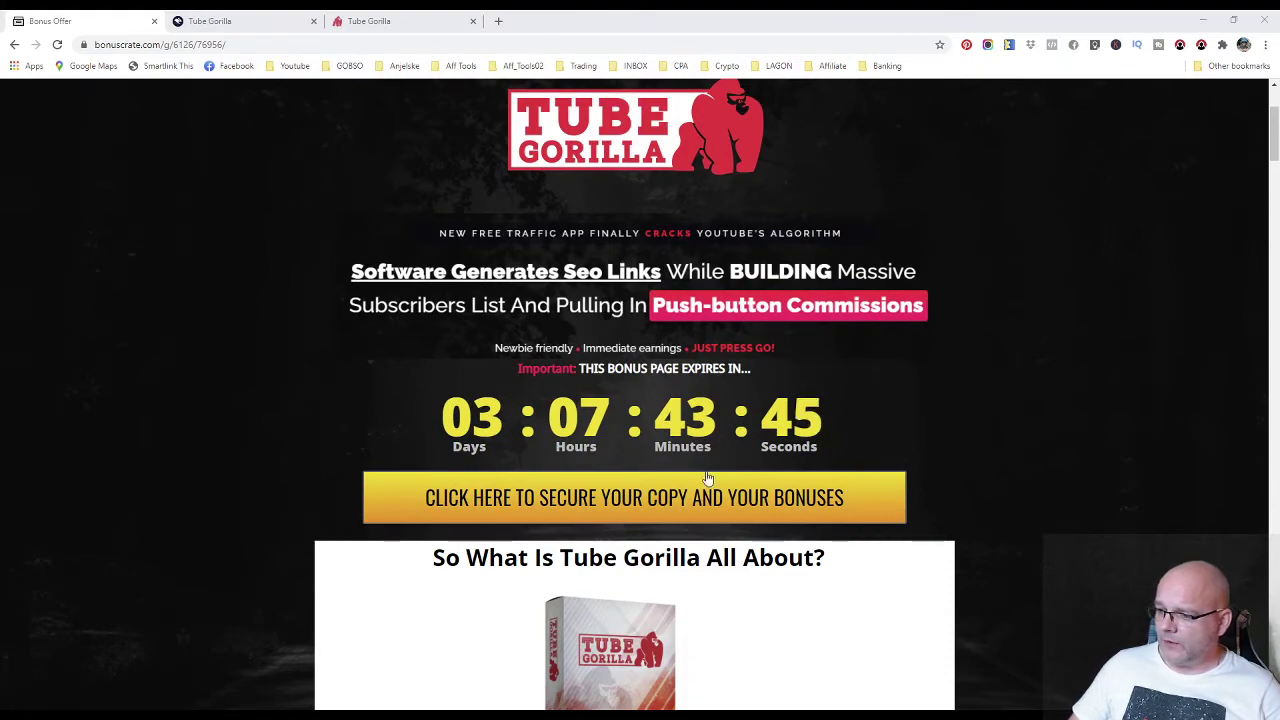
pyautogui.scroll(-5, 346, 503)
pyautogui.scroll(-10, 356, 509)
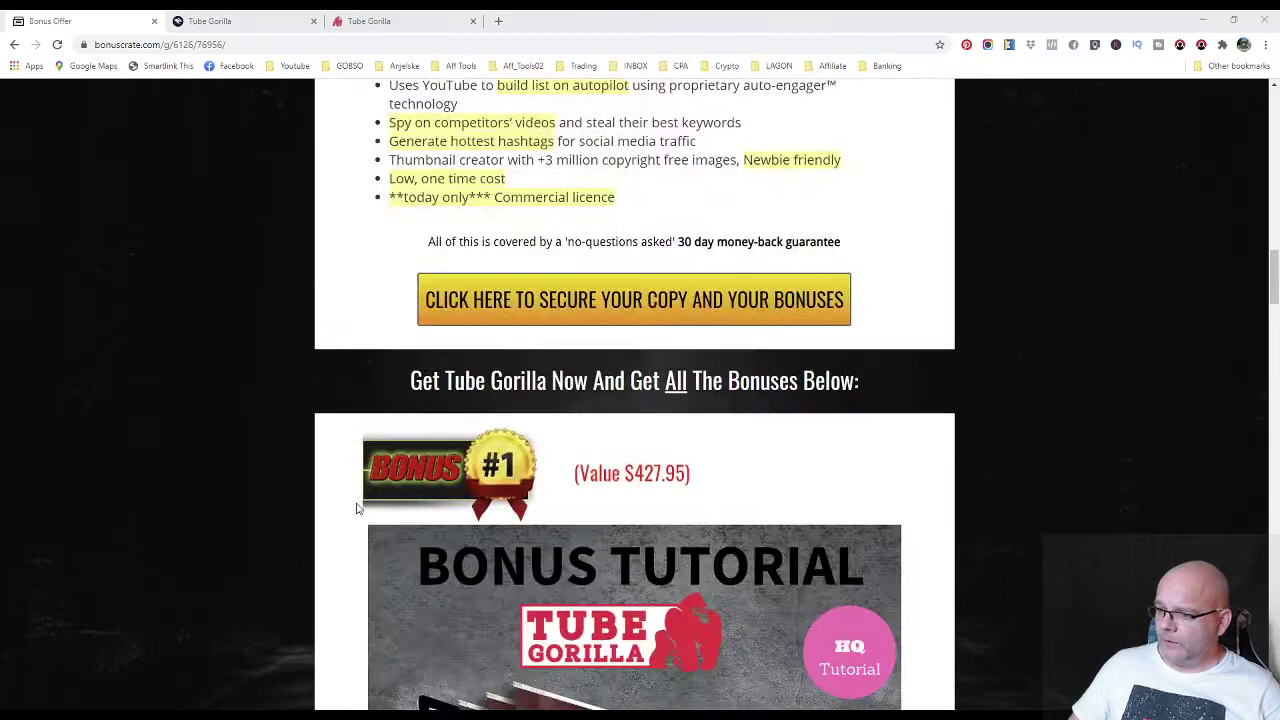
pyautogui.scroll(15, 447, 438)
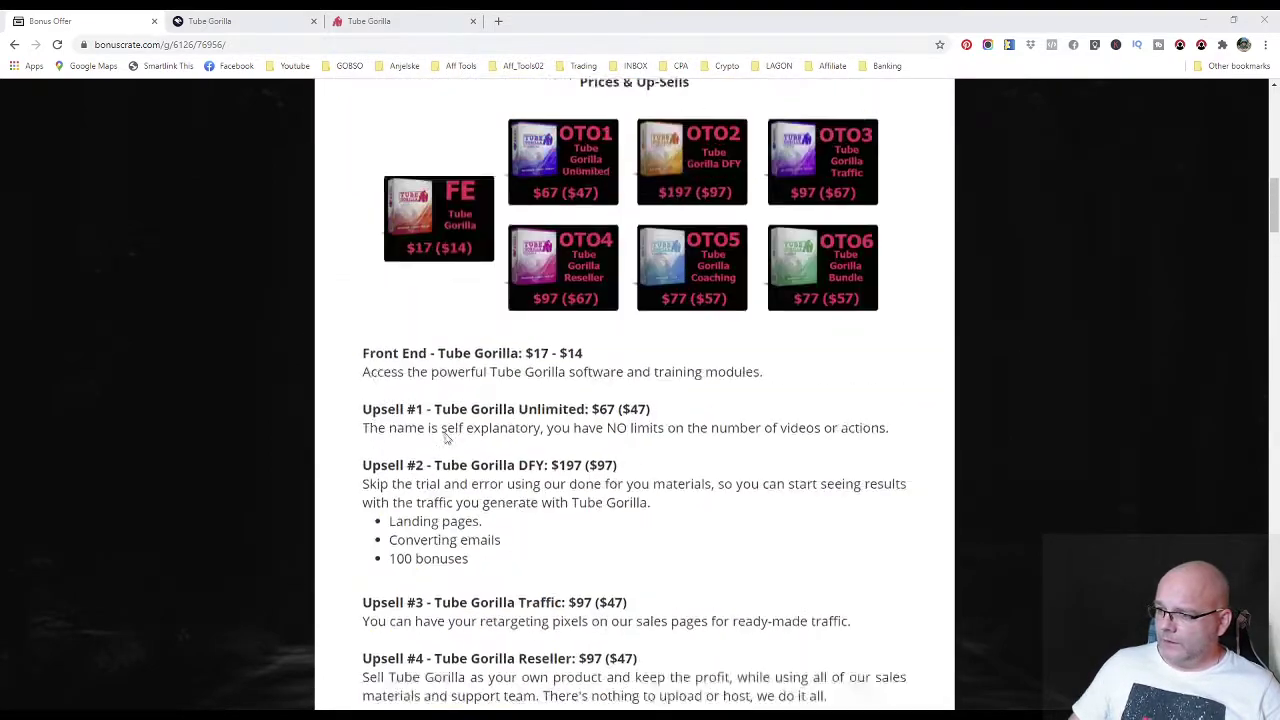
pyautogui.scroll(1, 430, 432)
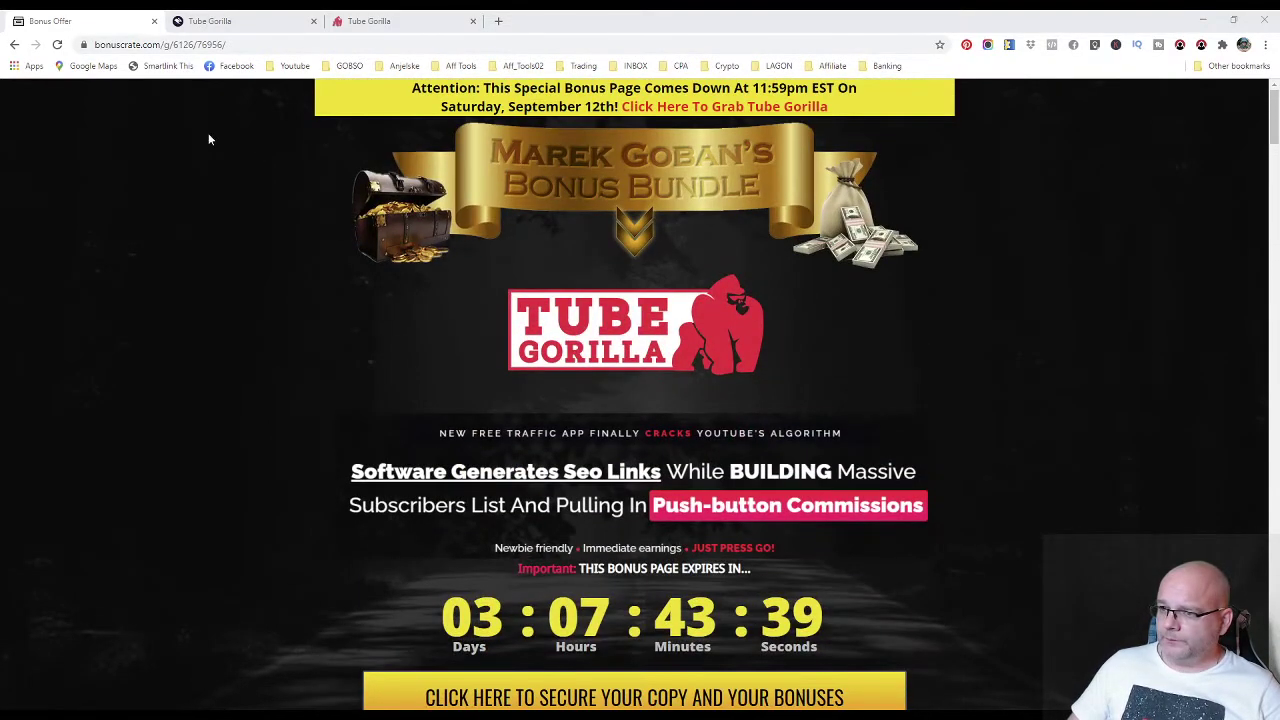
# Switch to the tubegorilla.live/preview sales page tab and scroll it slightly.
pyautogui.click(246, 22)
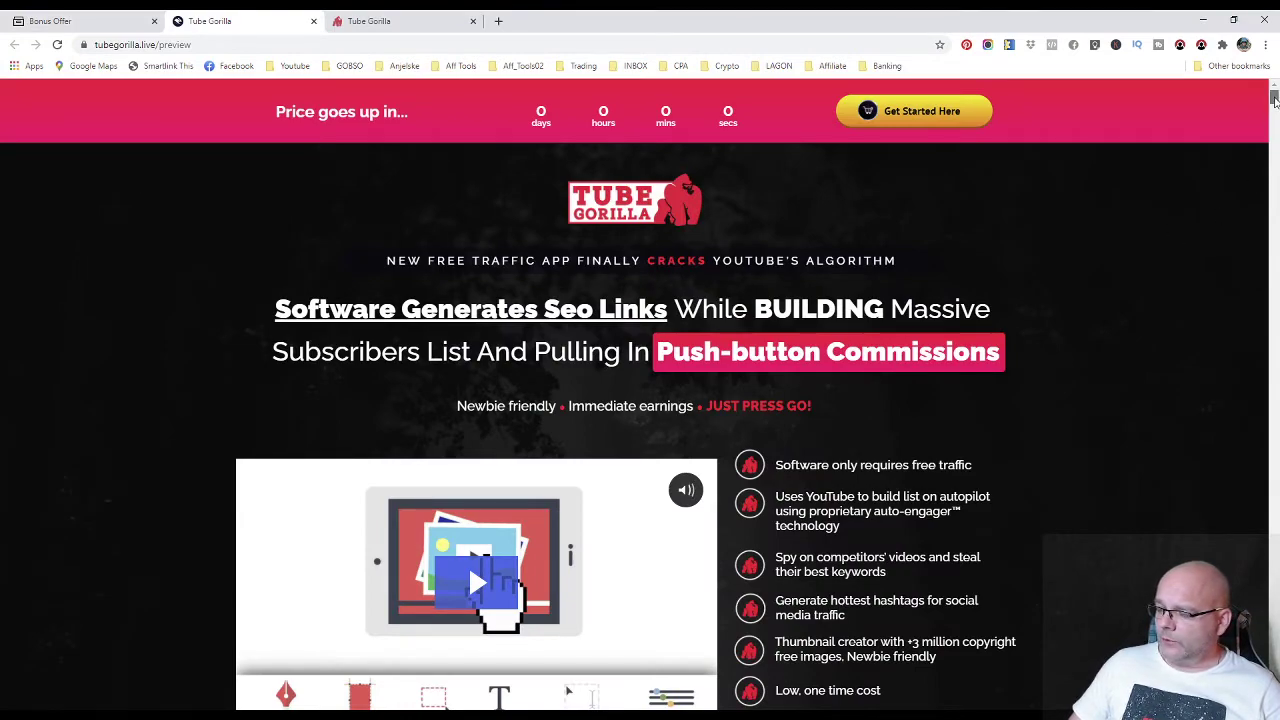
pyautogui.moveTo(1274, 98)
pyautogui.mouseDown()
pyautogui.moveTo(1248, 270)
pyautogui.moveTo(1271, 95)
pyautogui.mouseUp()
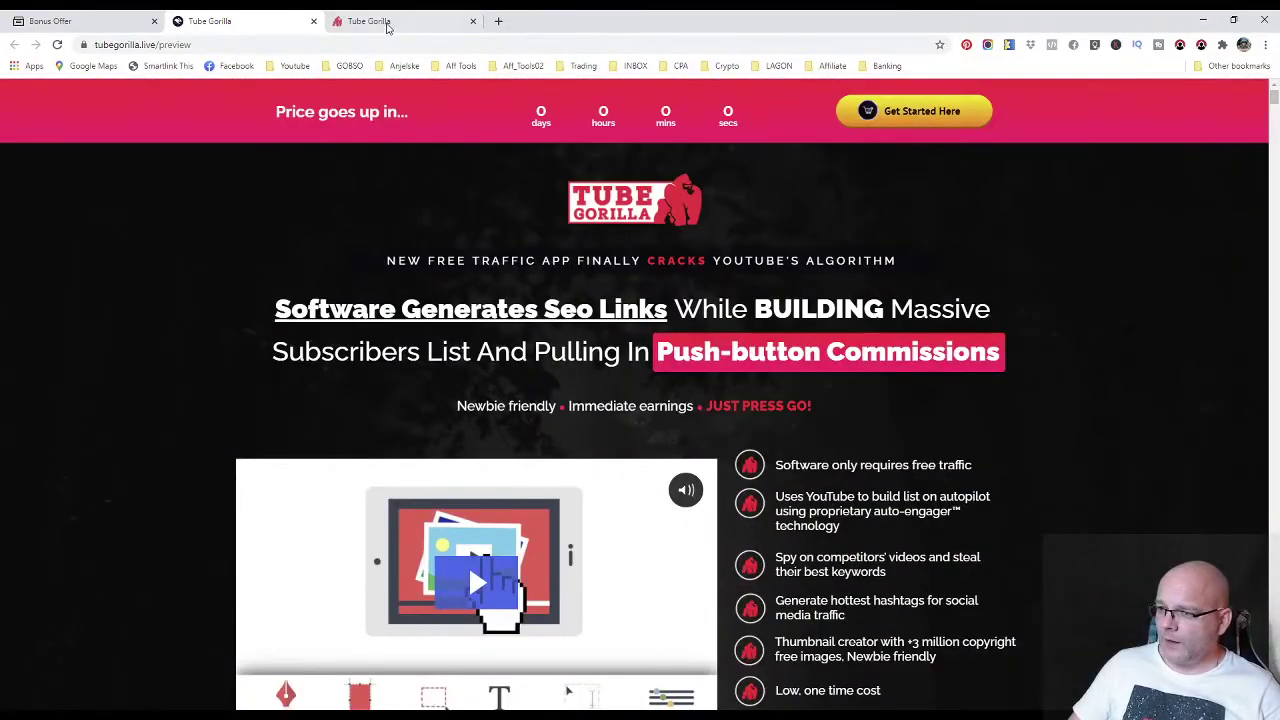
# Open the members area's My Channels list showing the Relax and Meditate YouTube channel.
pyautogui.click(387, 24)
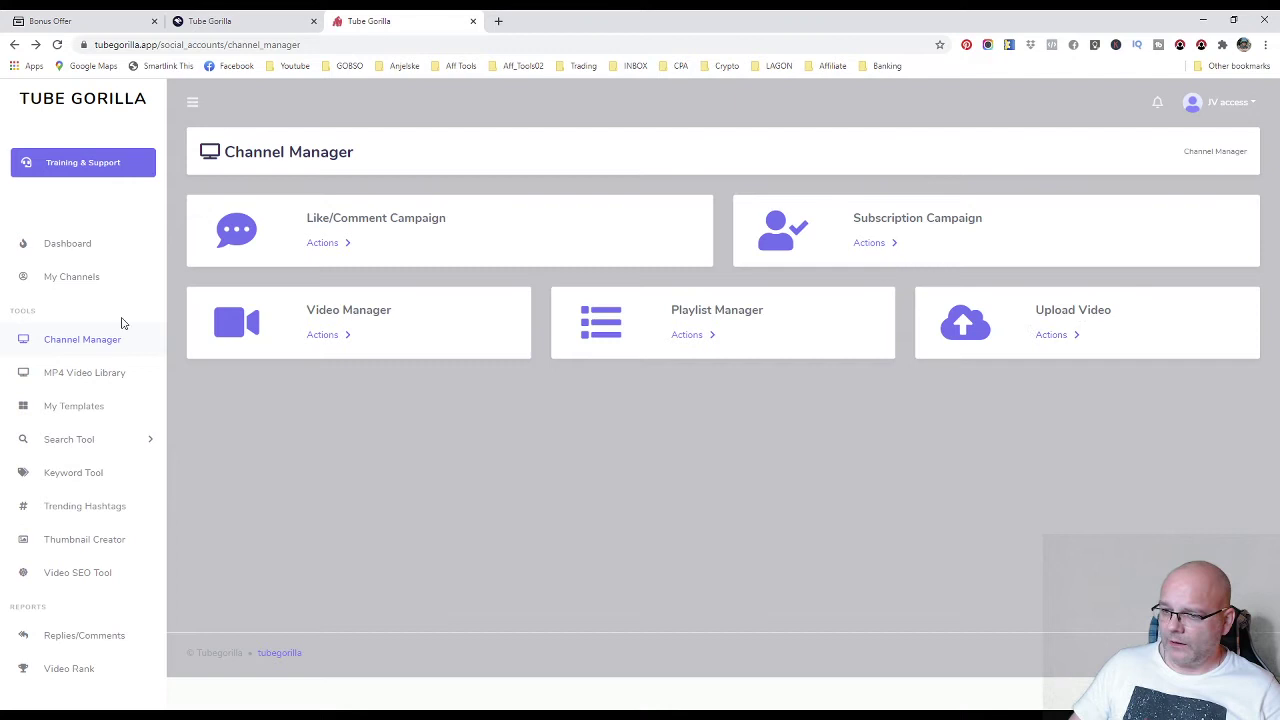
pyautogui.click(62, 246)
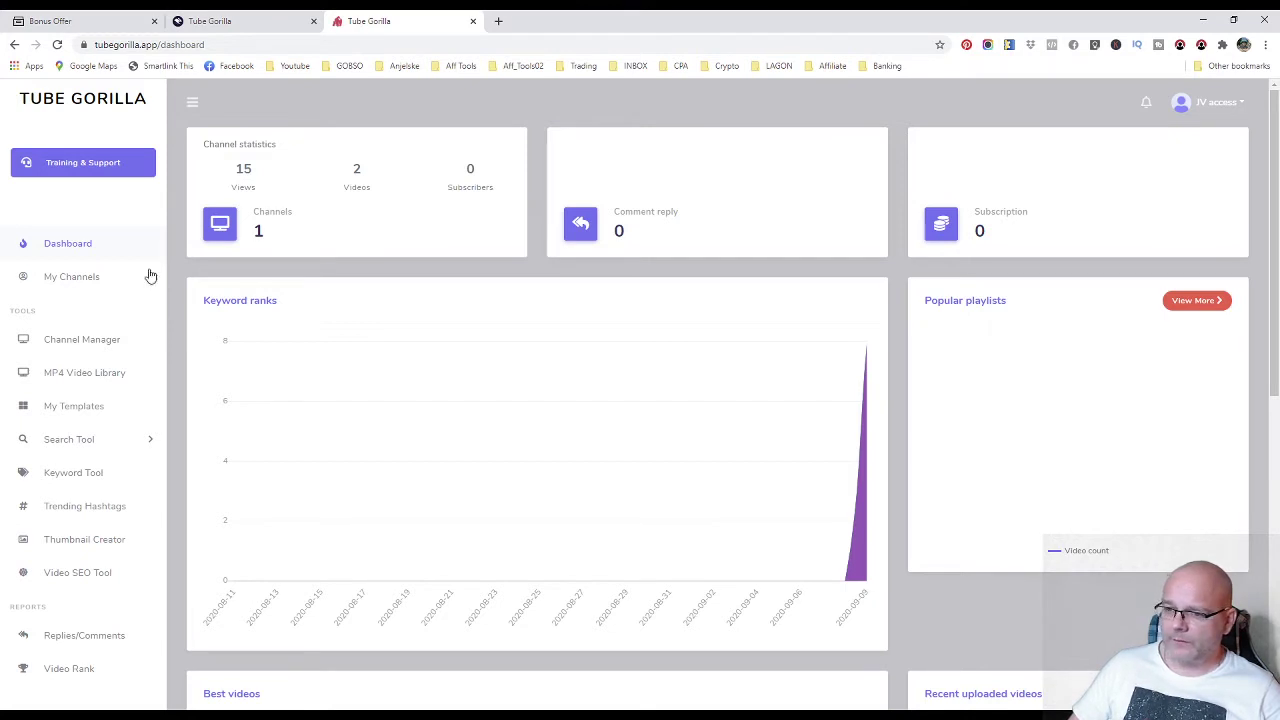
pyautogui.click(60, 288)
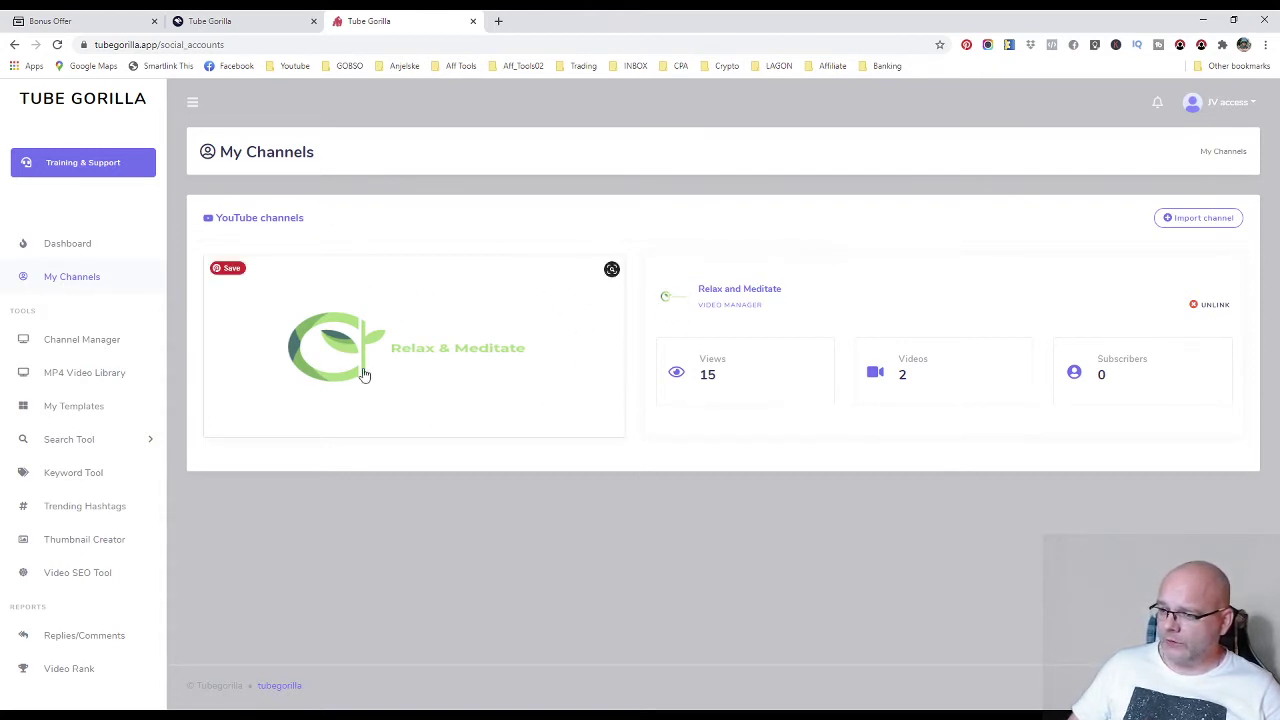
# Search the MP4 Video Library for 'yoga' stock clips and browse the results grid.
pyautogui.click(78, 374)
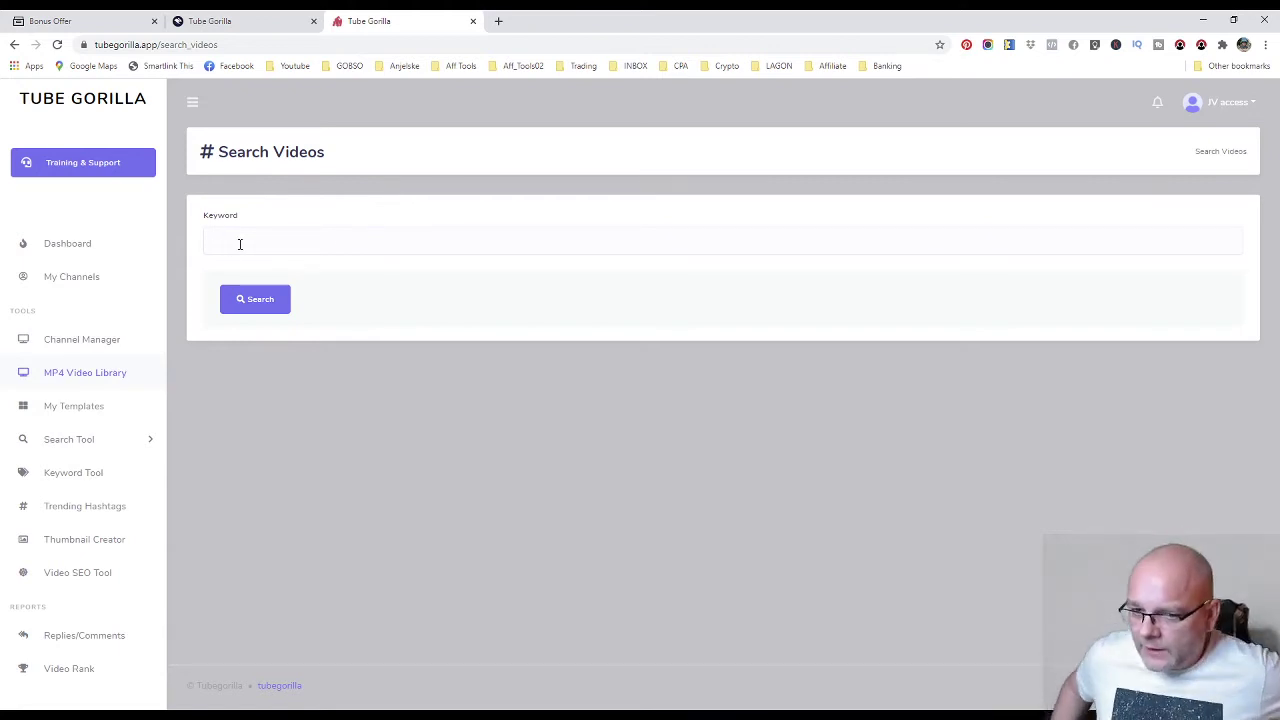
pyautogui.click(240, 244)
pyautogui.click(246, 285)
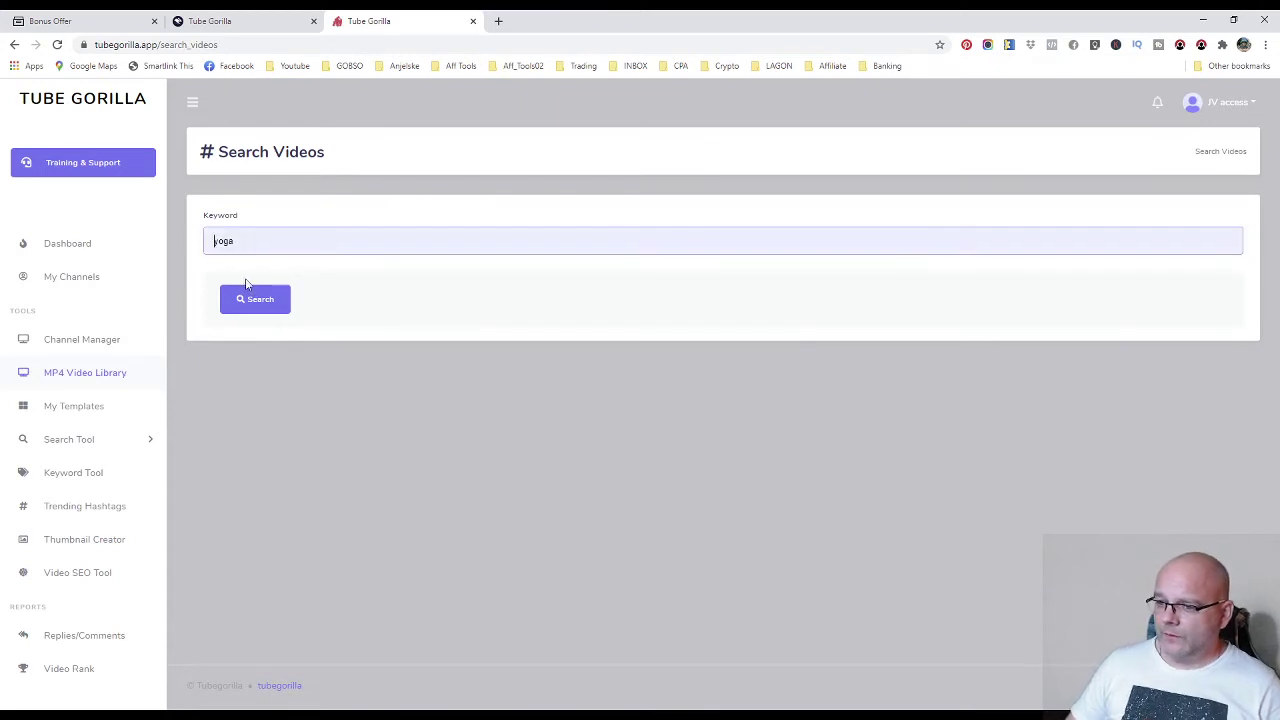
pyautogui.click(254, 298)
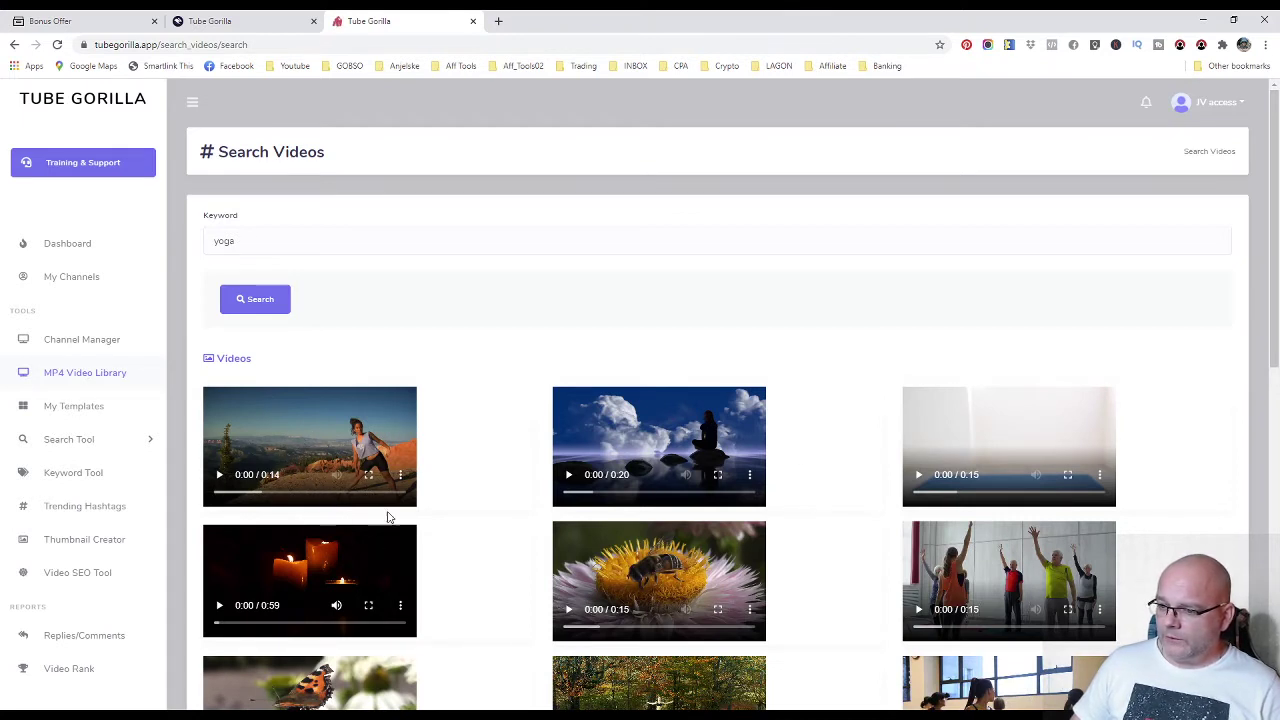
pyautogui.scroll(-8, 321, 474)
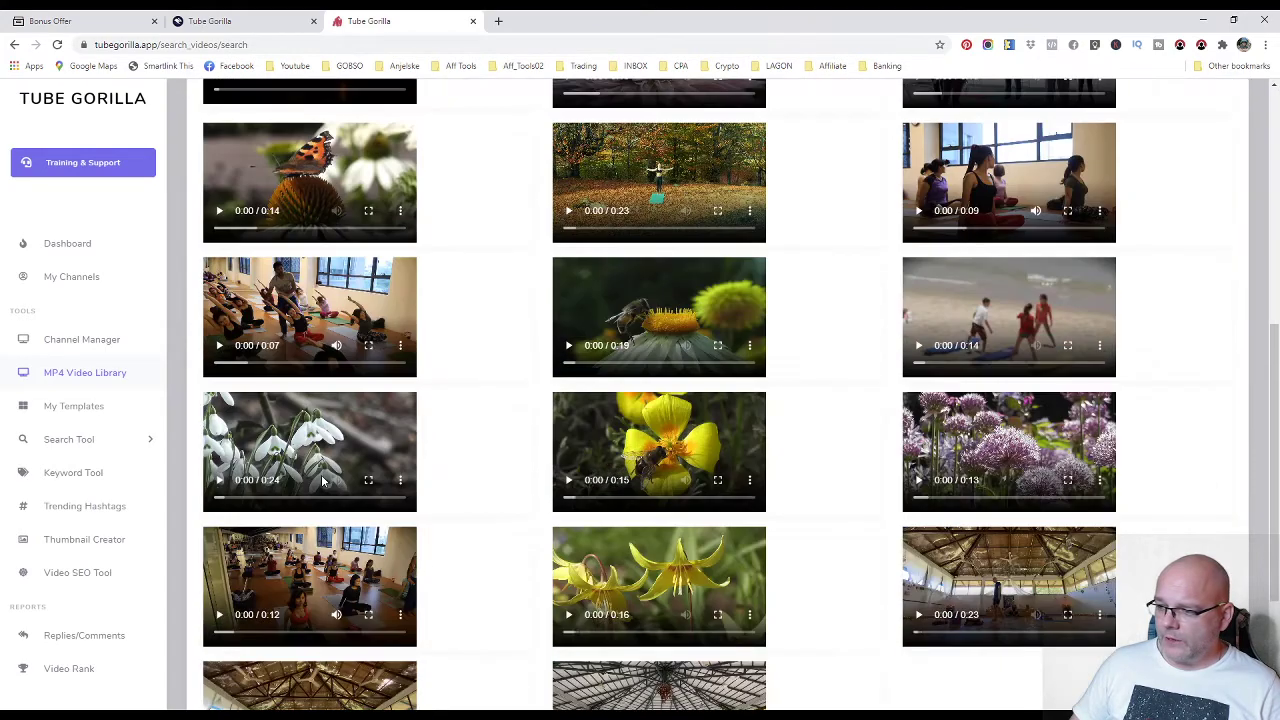
pyautogui.scroll(5, 321, 476)
pyautogui.scroll(3, 321, 476)
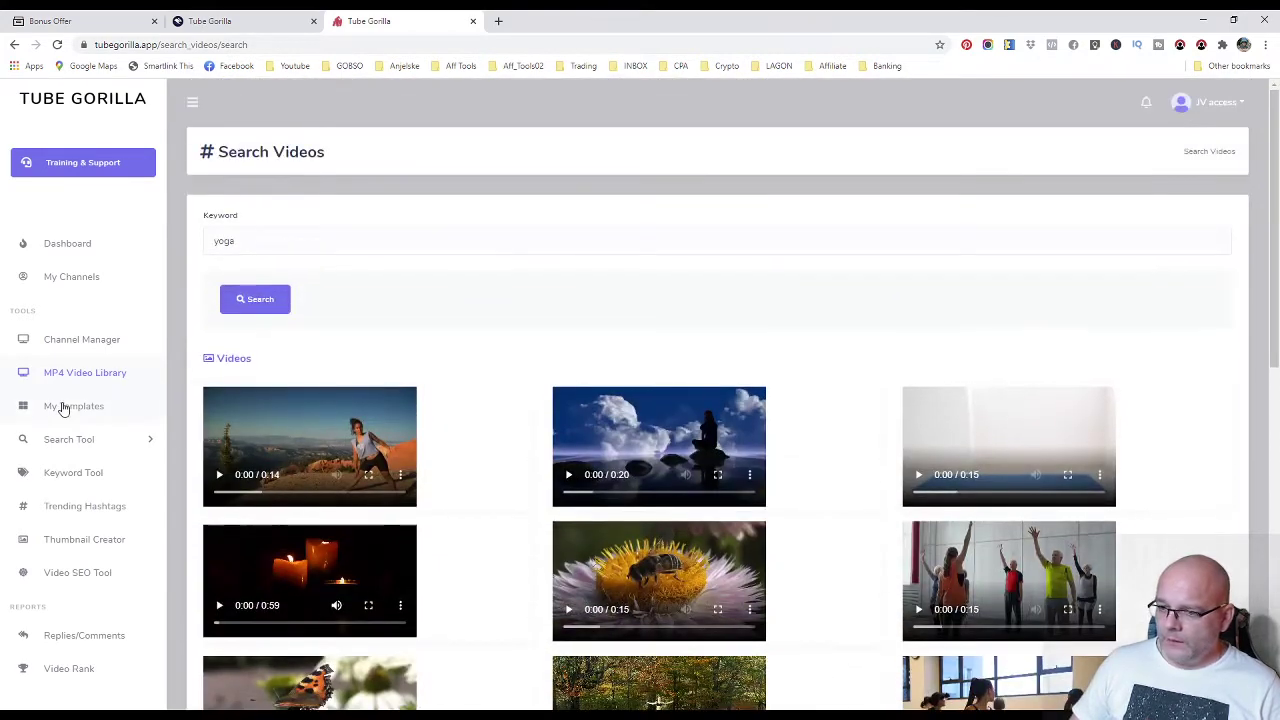
# Open the YouTube Video search tool under Search Tool and enter the keyword 'yoga'.
pyautogui.click(62, 406)
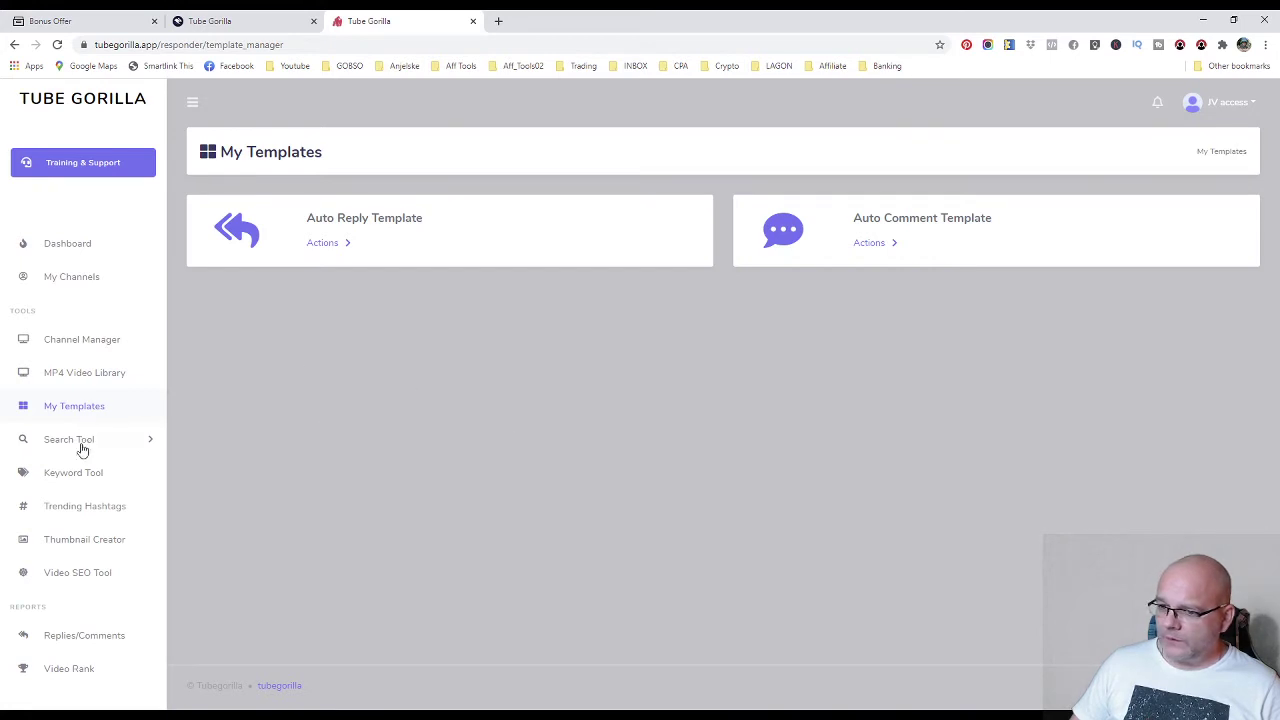
pyautogui.click(83, 443)
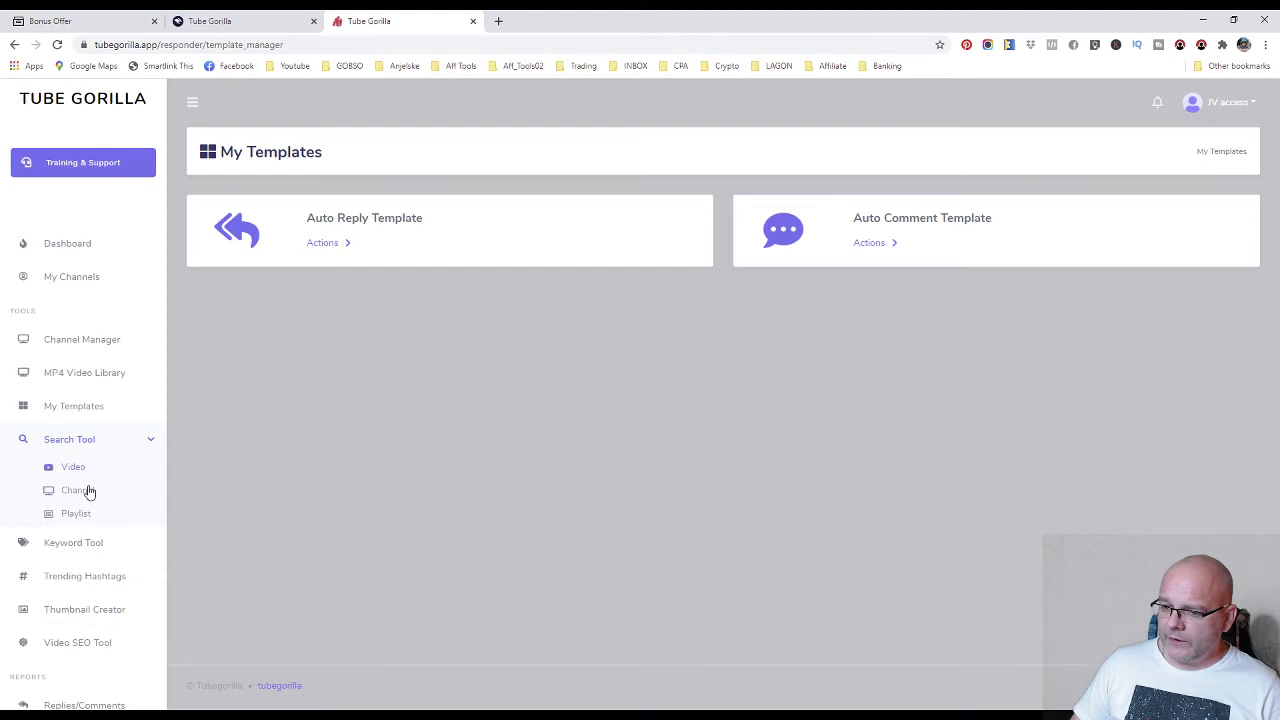
pyautogui.click(82, 470)
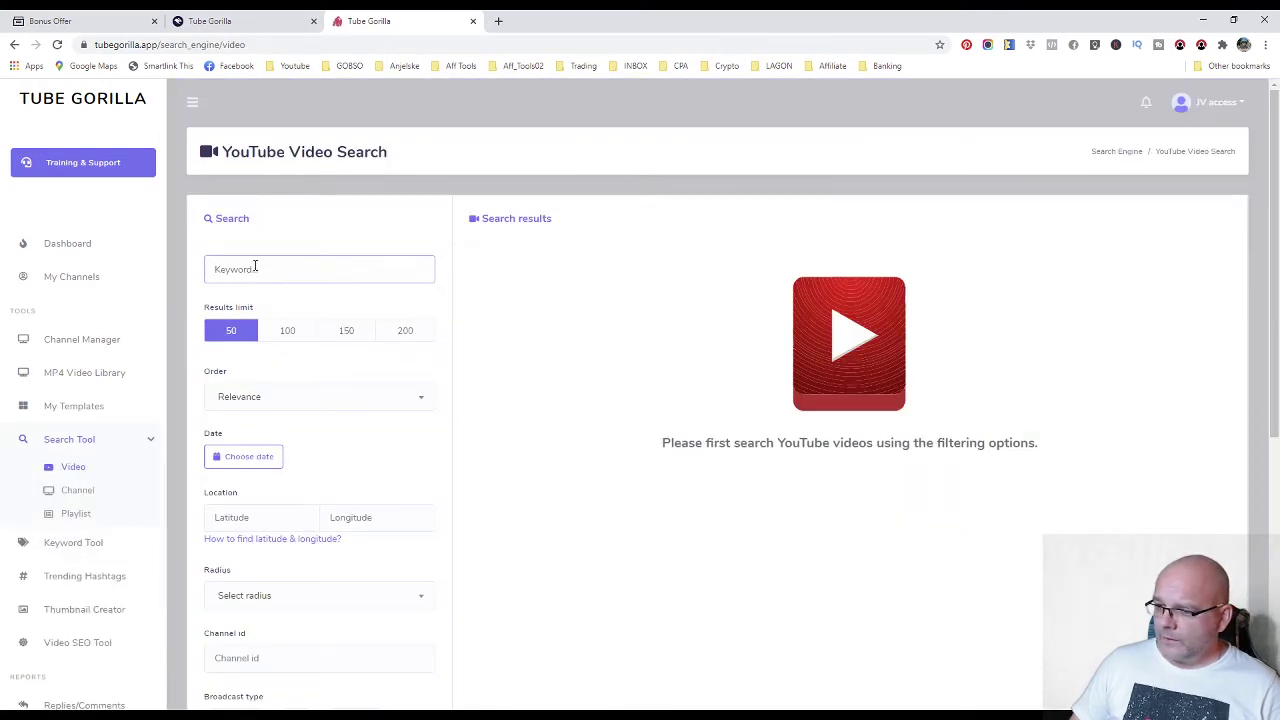
pyautogui.click(246, 300)
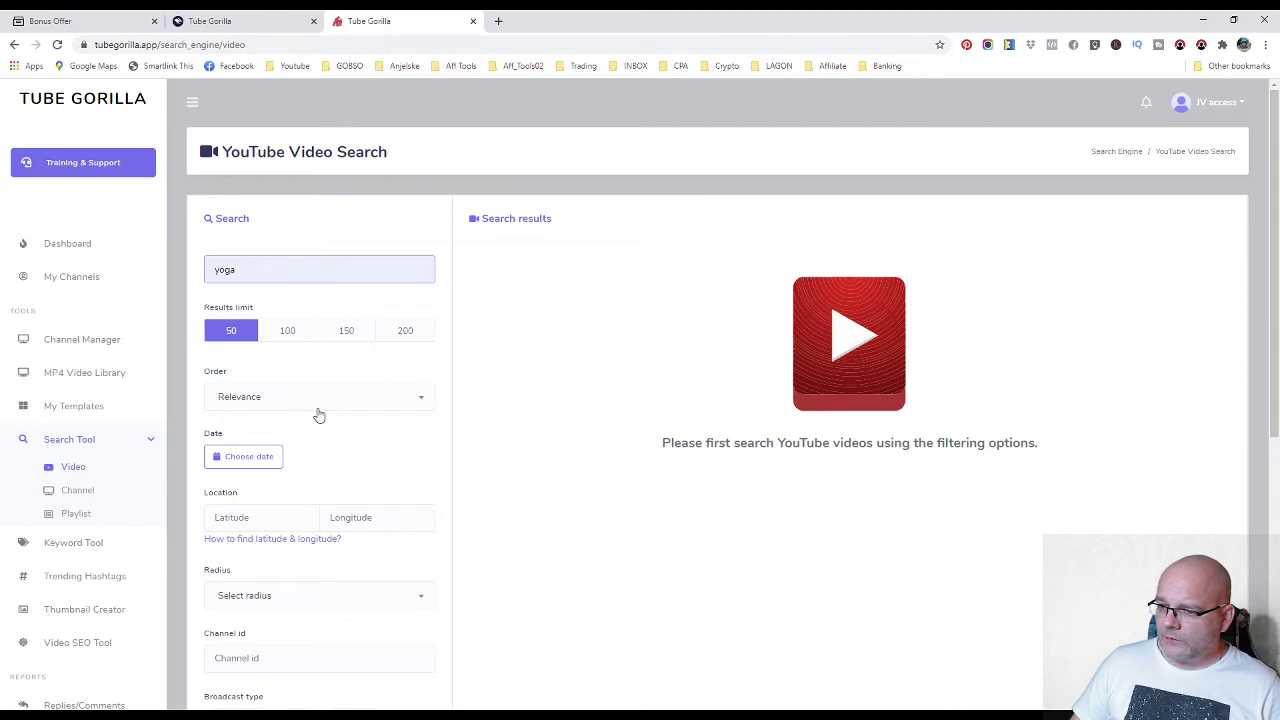
pyautogui.scroll(-5, 322, 414)
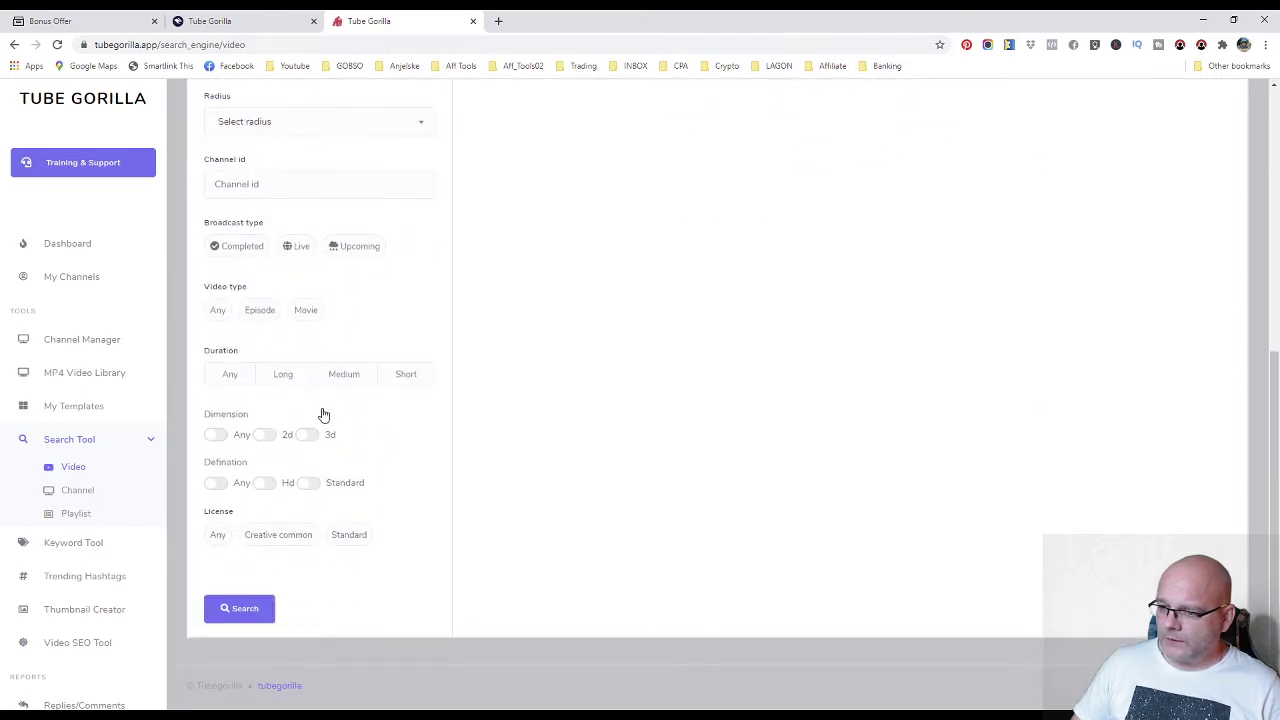
pyautogui.scroll(4, 322, 414)
pyautogui.scroll(2, 318, 411)
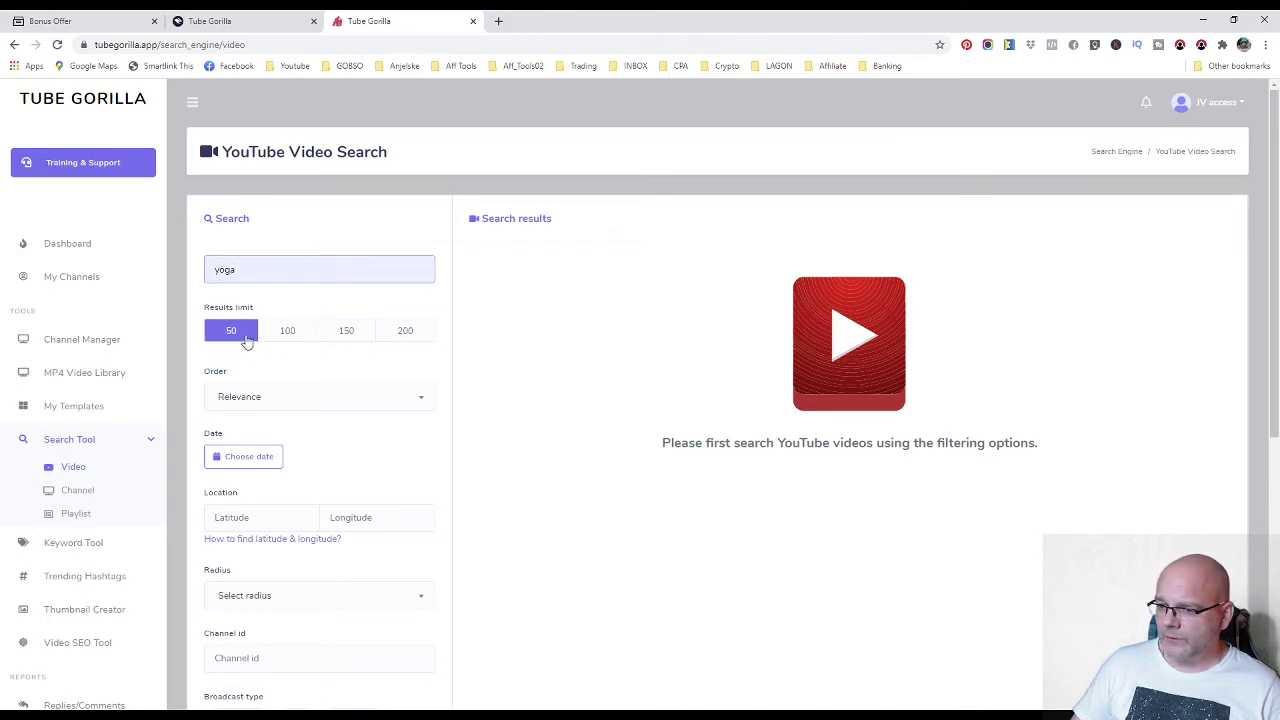
pyautogui.click(342, 403)
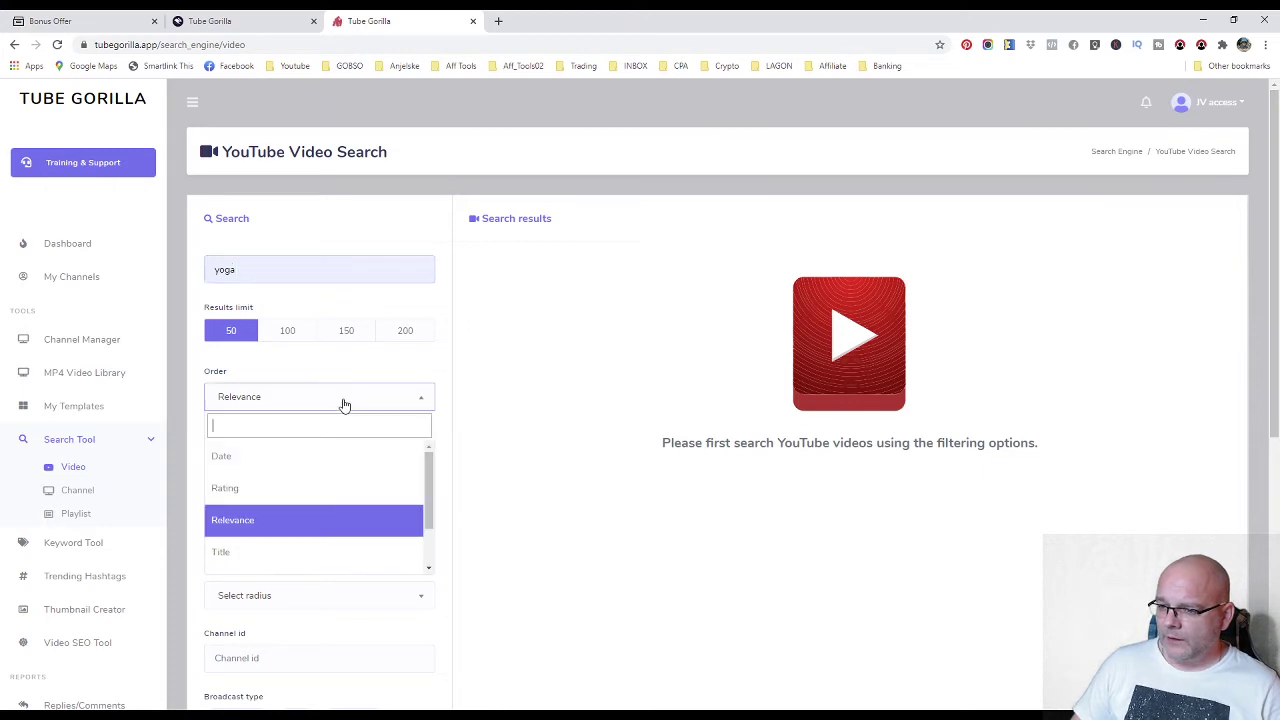
pyautogui.click(273, 399)
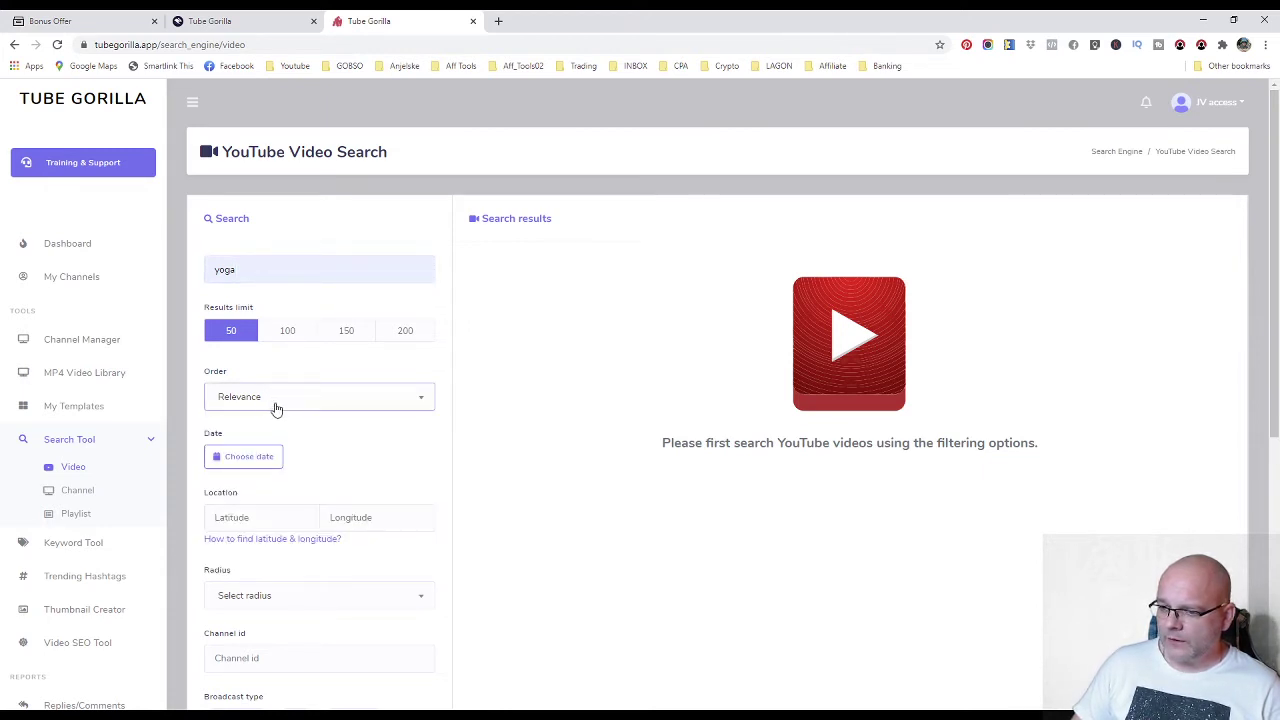
pyautogui.click(263, 460)
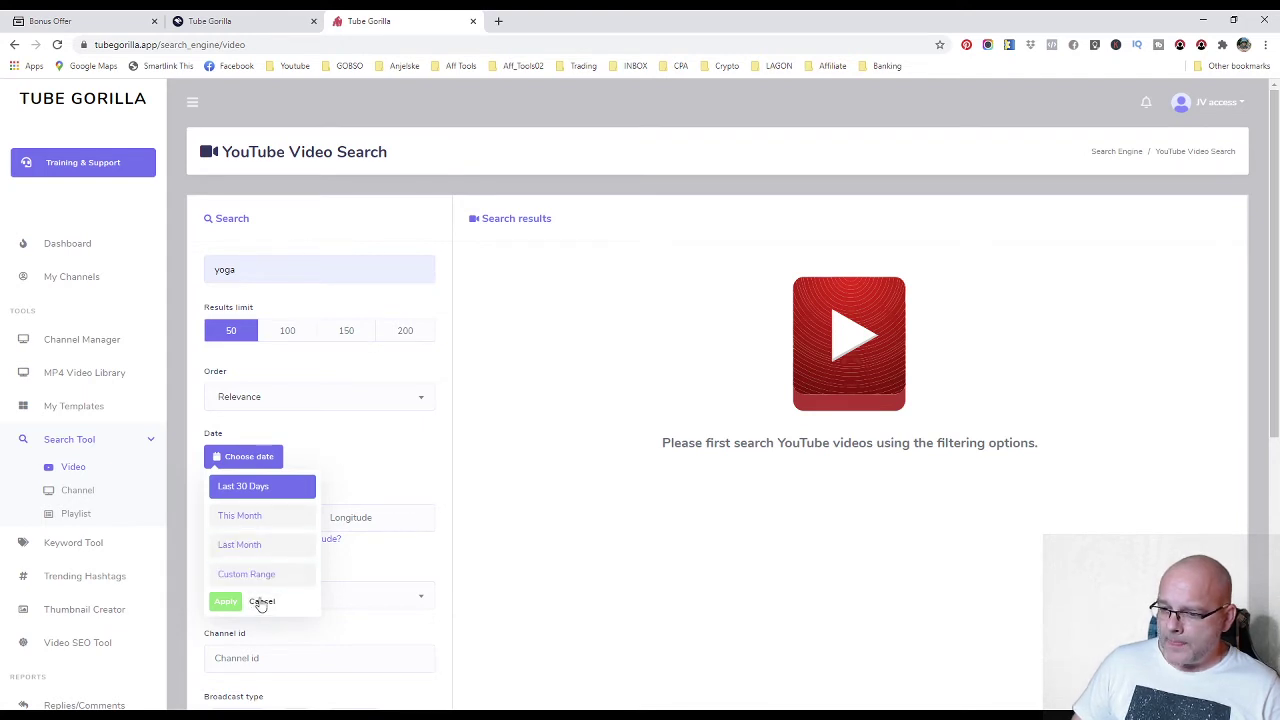
pyautogui.click(261, 603)
pyautogui.click(257, 461)
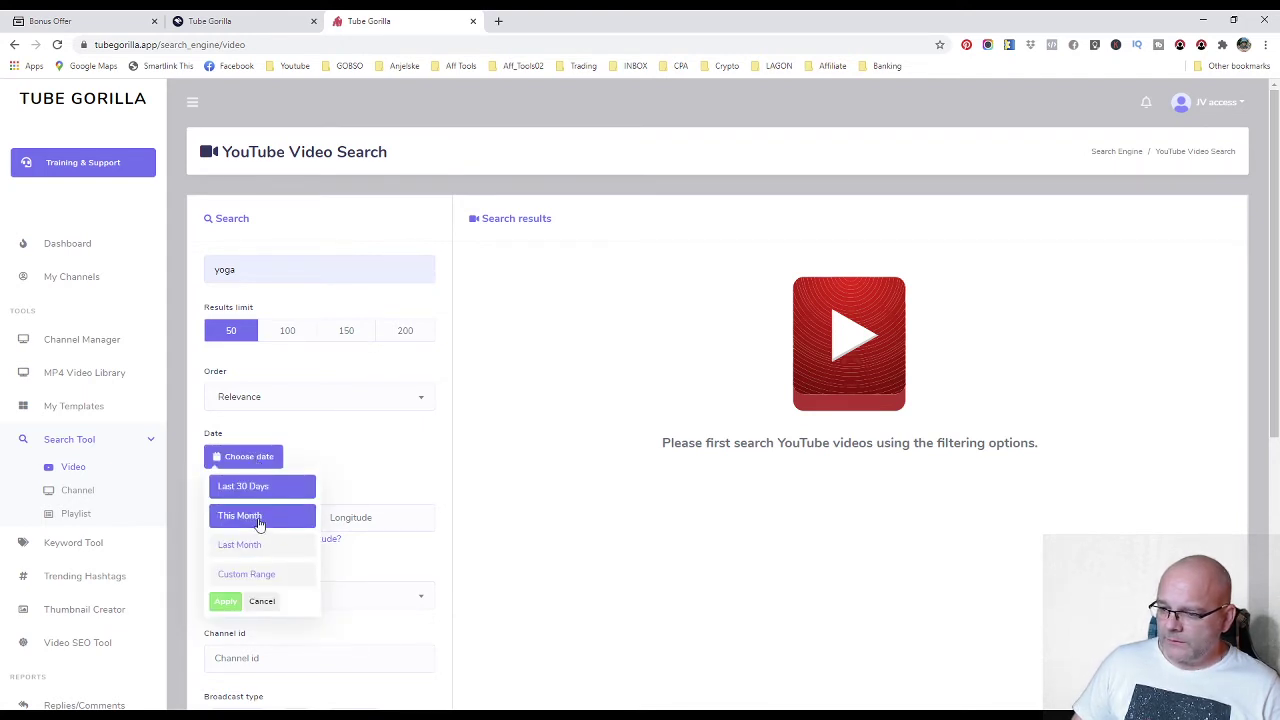
pyautogui.click(255, 490)
pyautogui.click(250, 458)
pyautogui.click(255, 518)
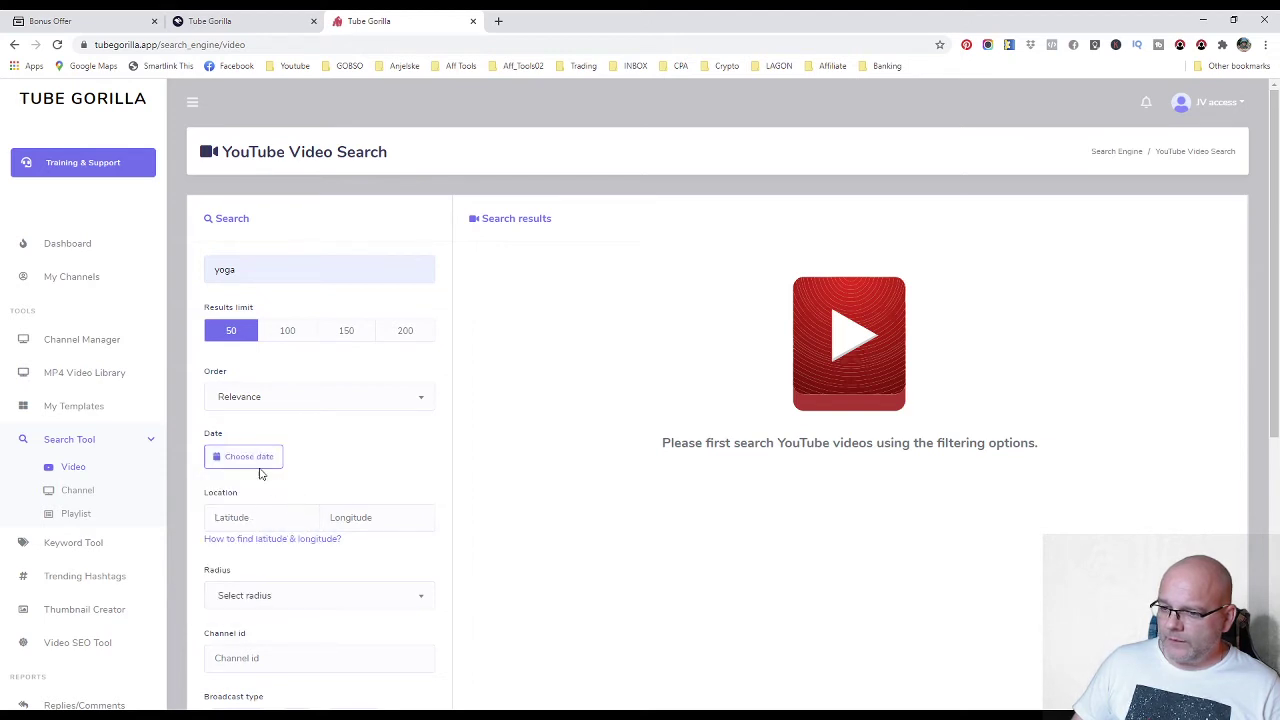
pyautogui.click(256, 461)
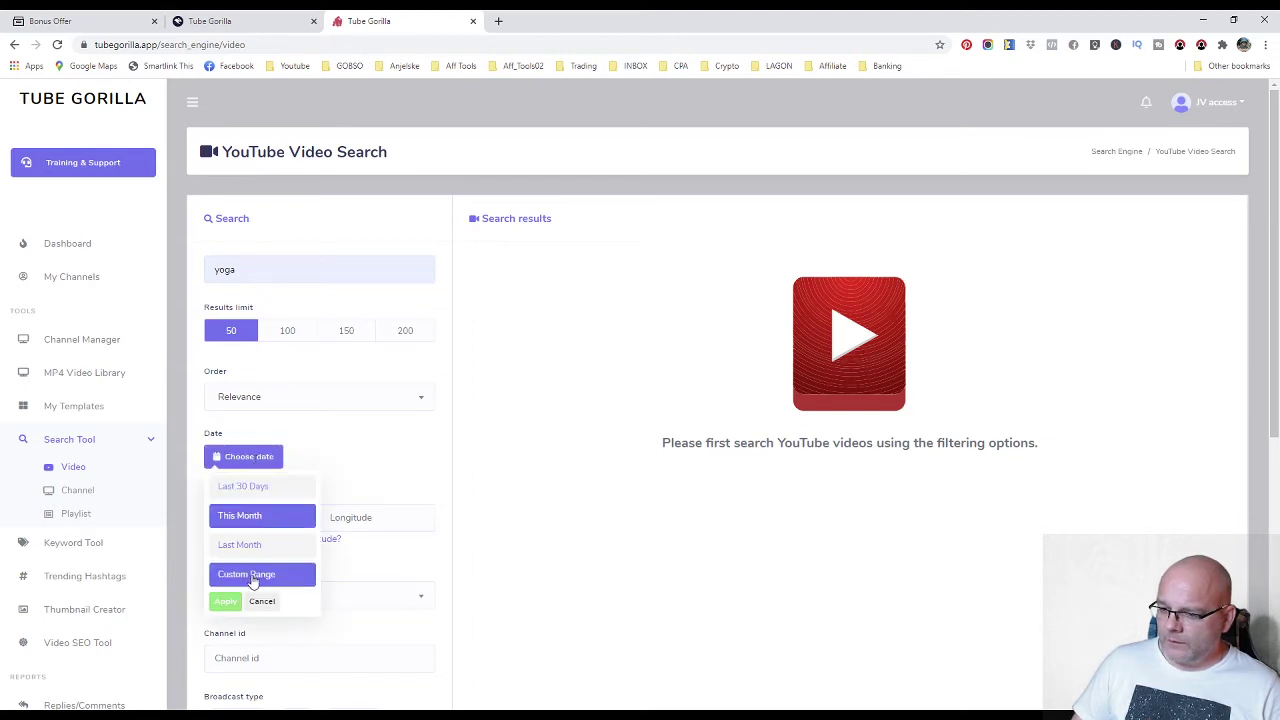
pyautogui.click(240, 545)
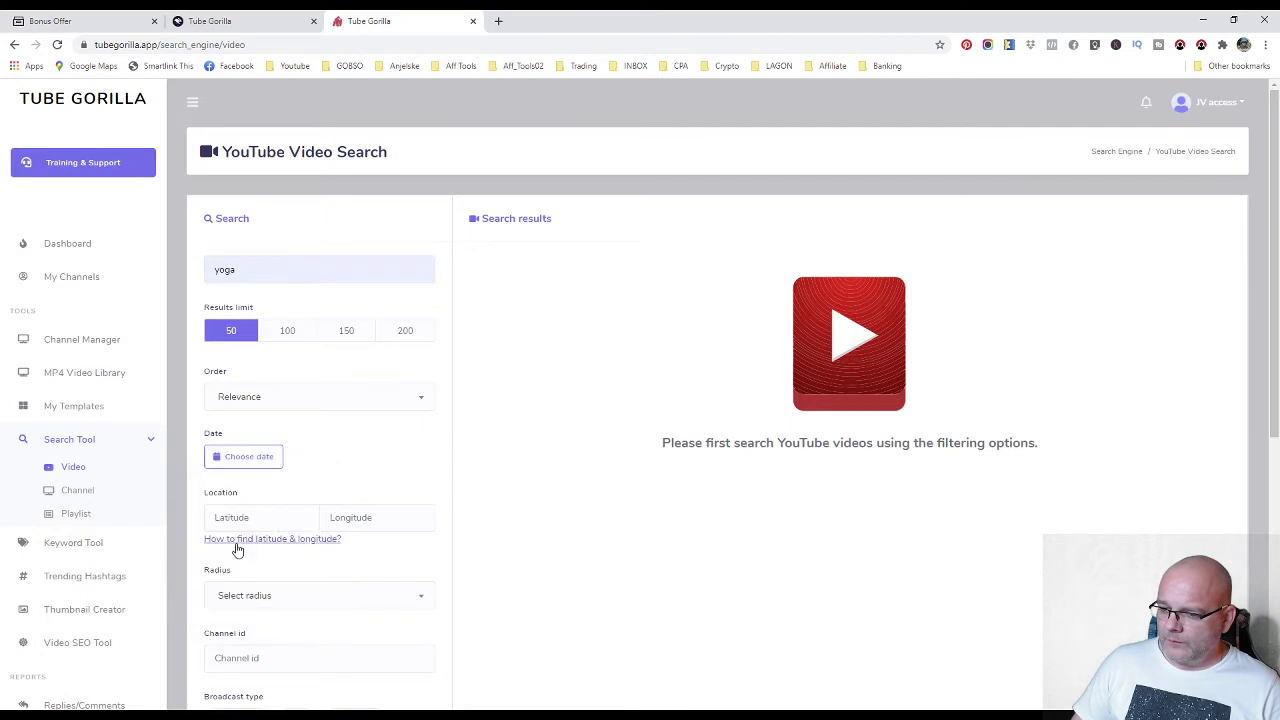
pyautogui.click(256, 468)
pyautogui.click(225, 606)
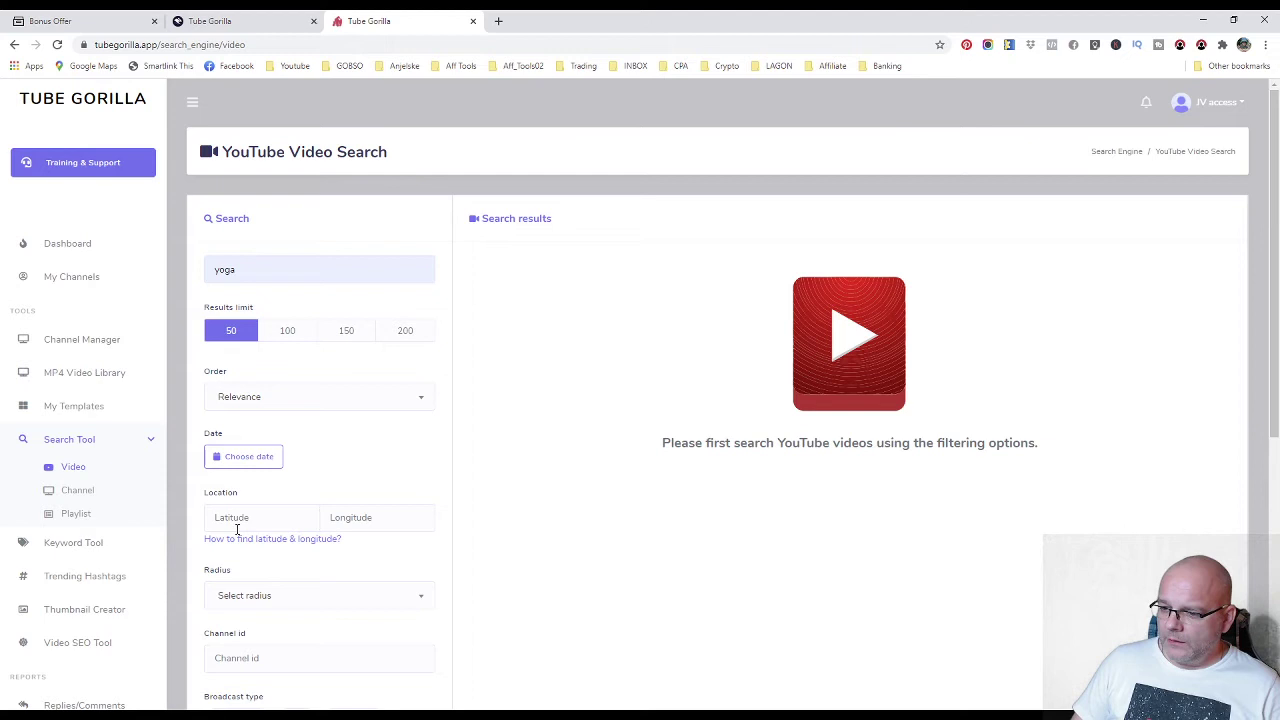
pyautogui.scroll(-3, 237, 530)
pyautogui.click(280, 336)
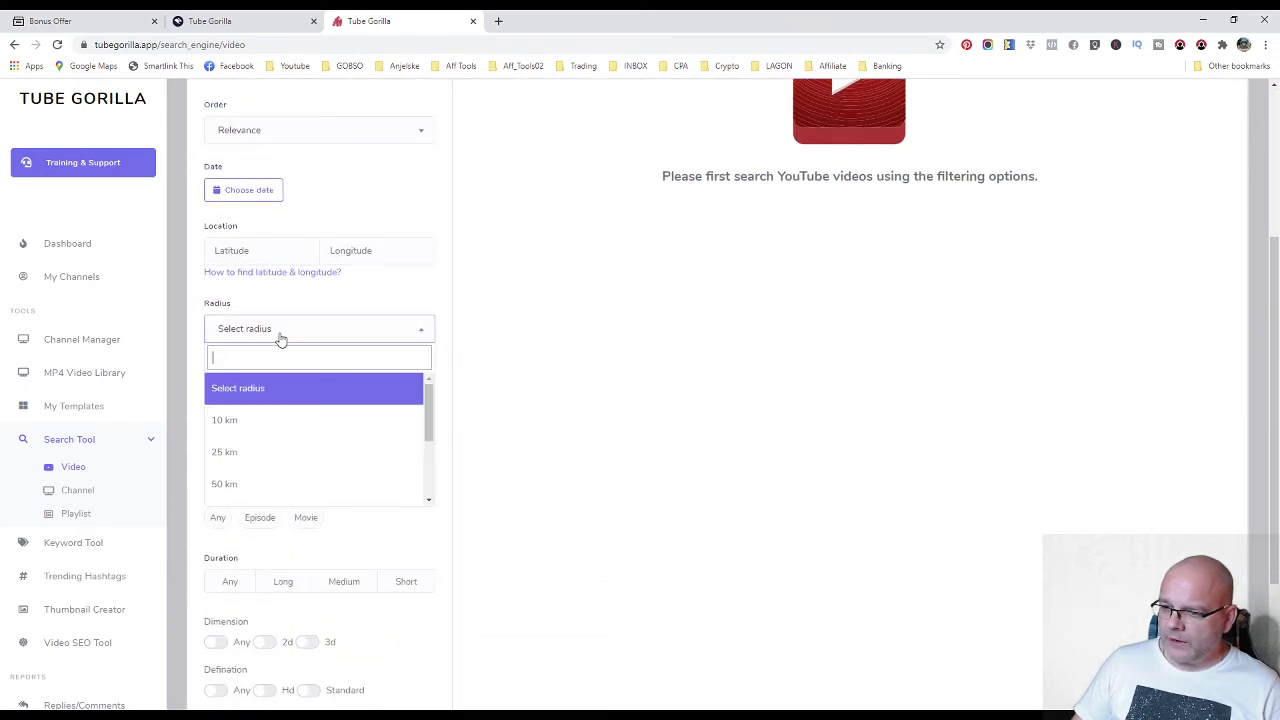
pyautogui.click(297, 331)
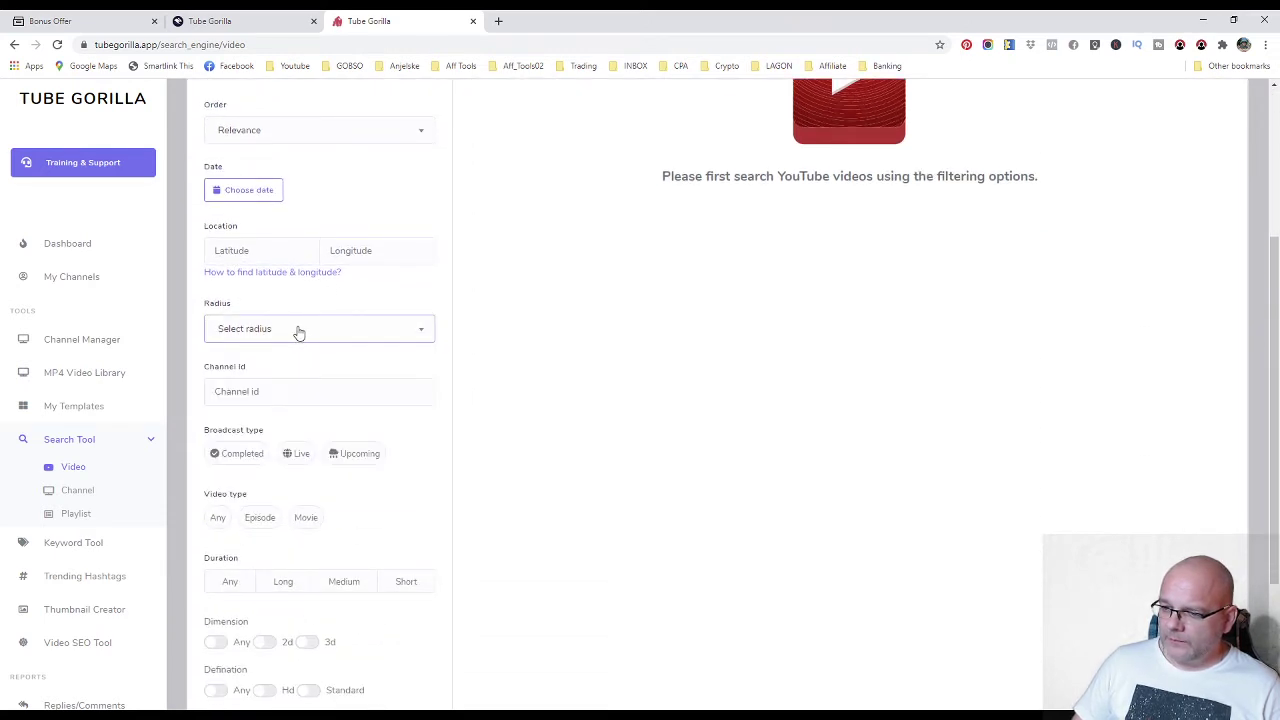
pyautogui.scroll(-1, 283, 437)
pyautogui.scroll(-2, 284, 437)
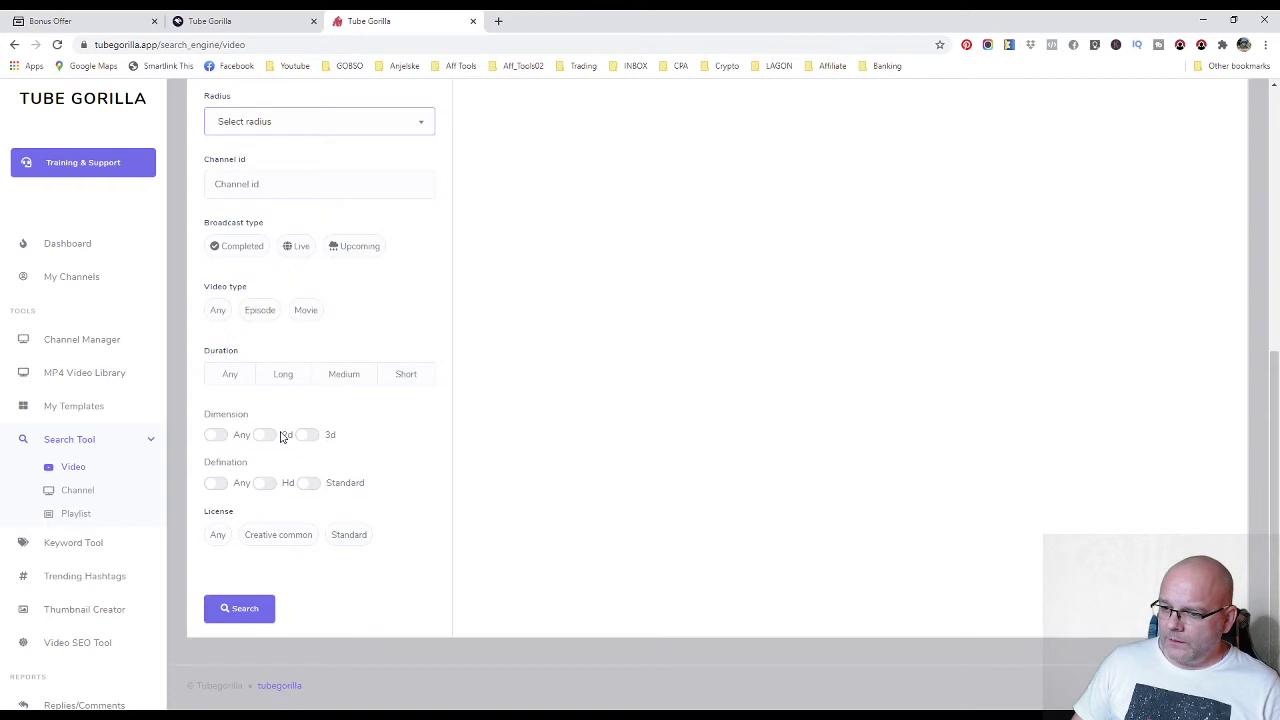
# Run the 'yoga' video search and review results with their likes, dislikes and comment counts.
pyautogui.click(229, 609)
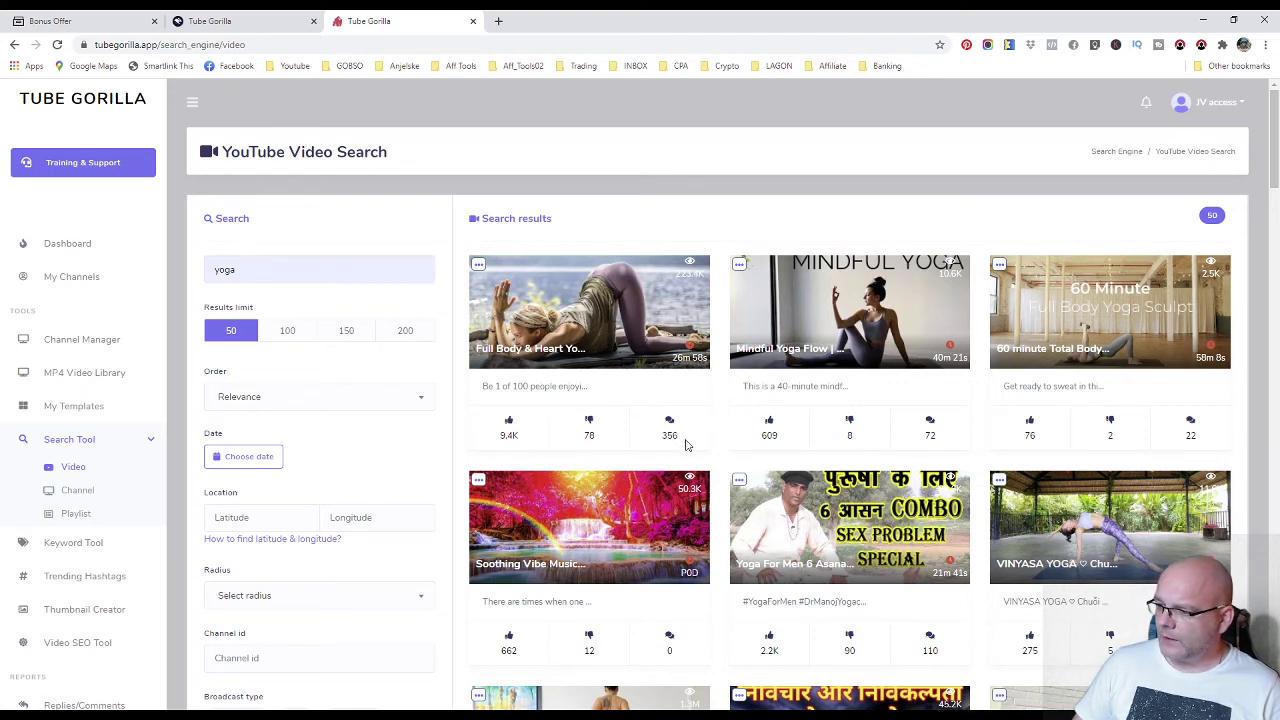
pyautogui.scroll(-6, 640, 437)
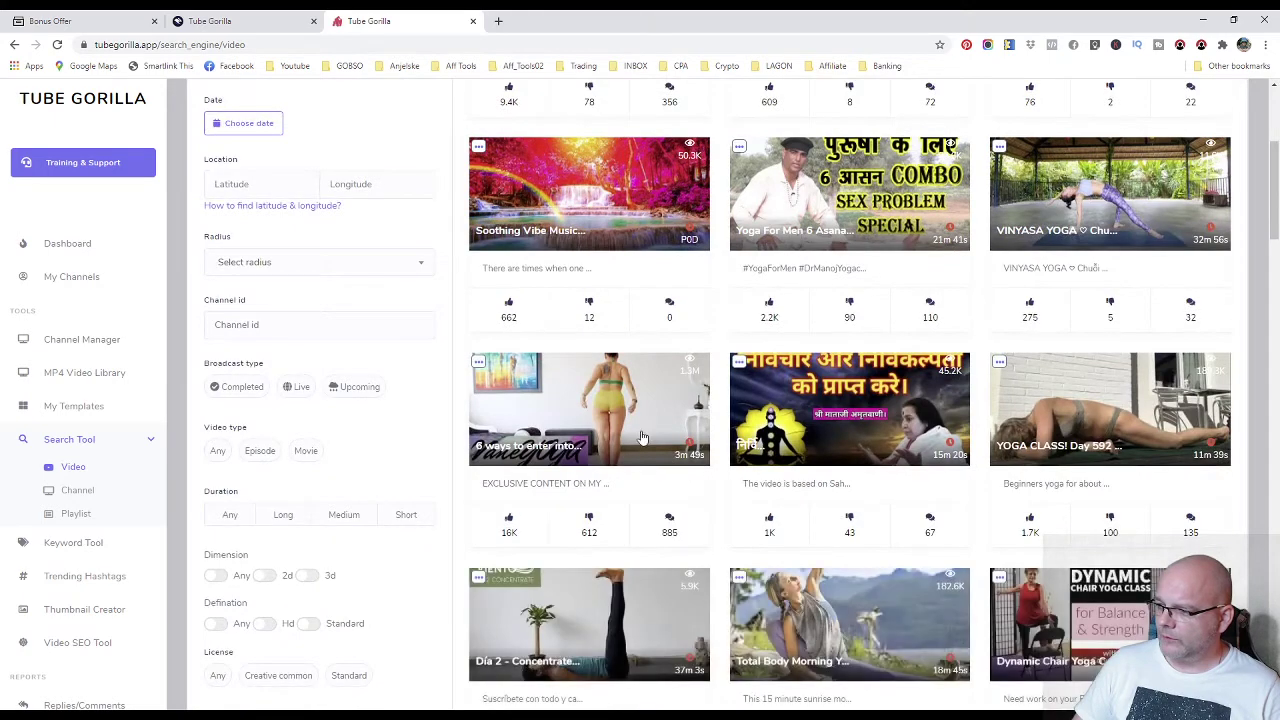
pyautogui.scroll(5, 340, 443)
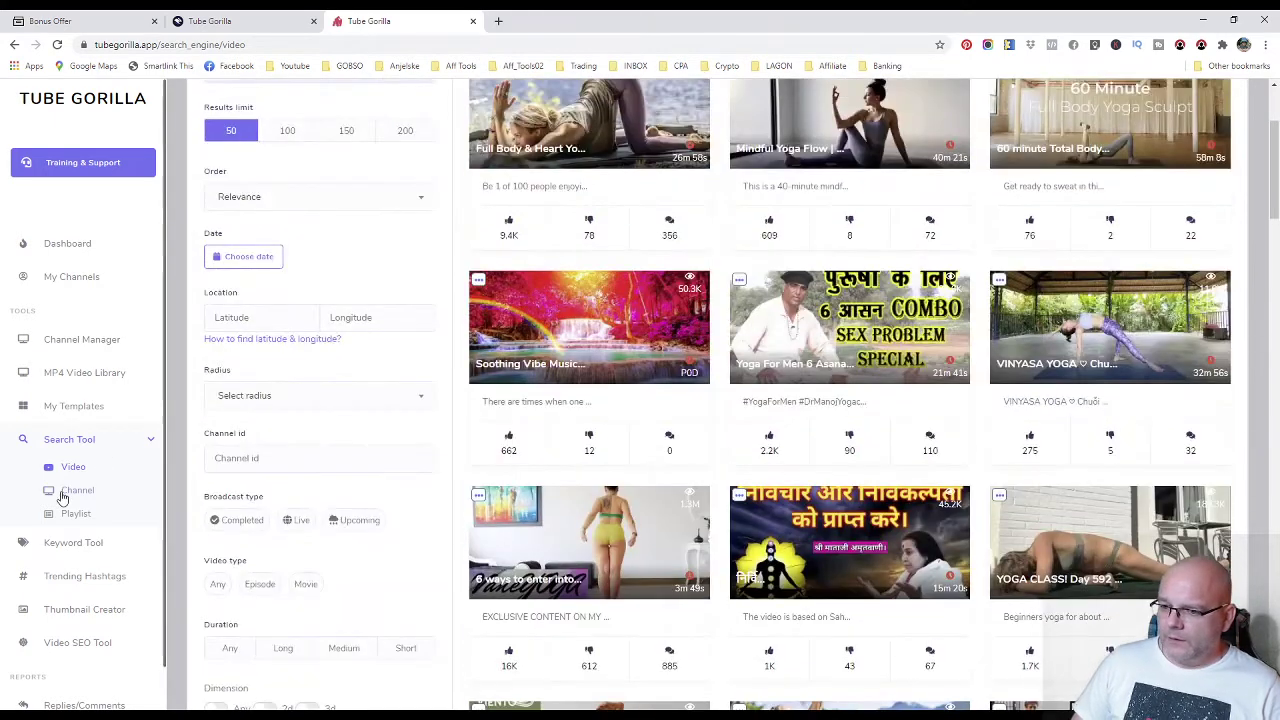
pyautogui.click(86, 545)
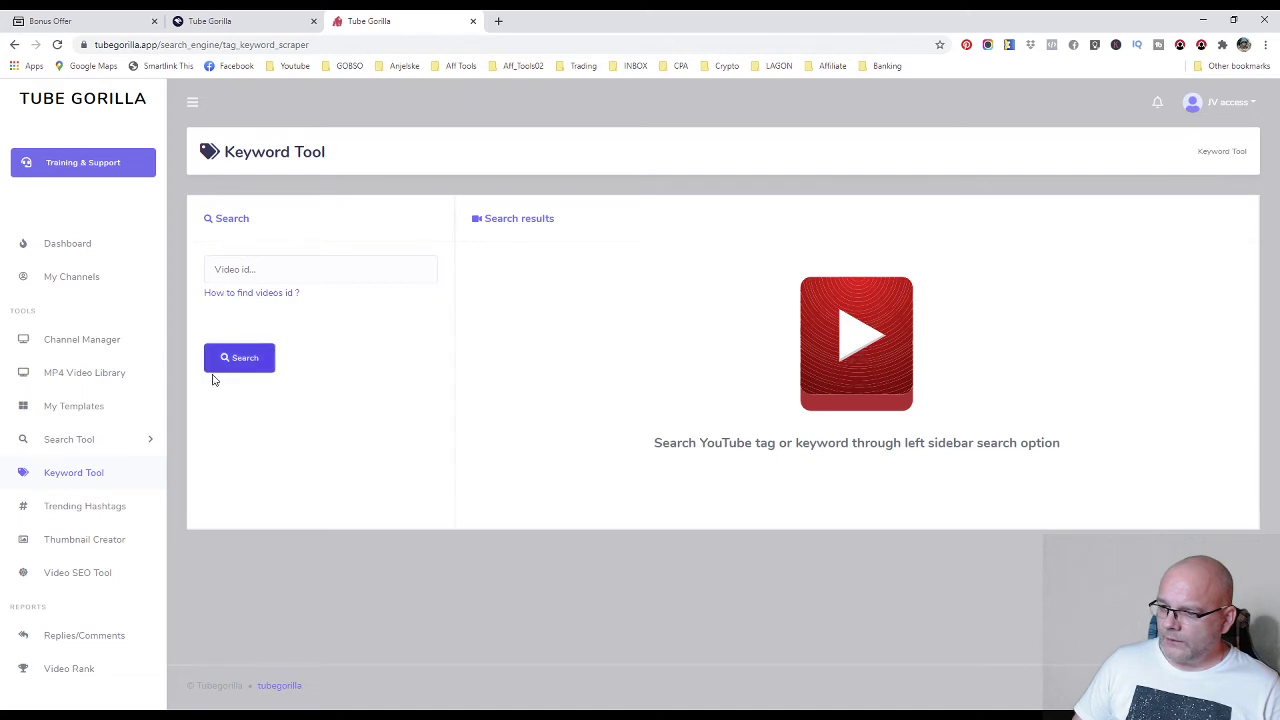
# Open the Trending Hashtags tool from the sidebar.
pyautogui.click(64, 515)
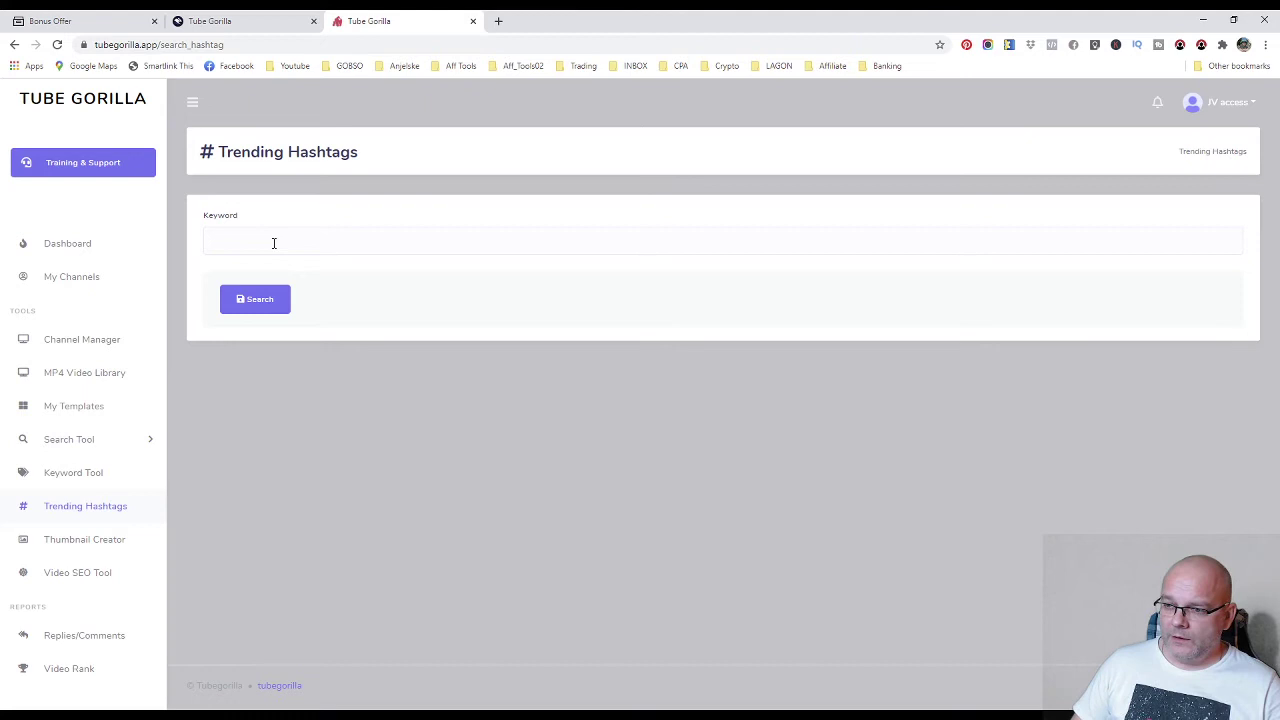
# Search trending hashtags for 'yoga', then for 'make money online', which returns none.
pyautogui.click(273, 243)
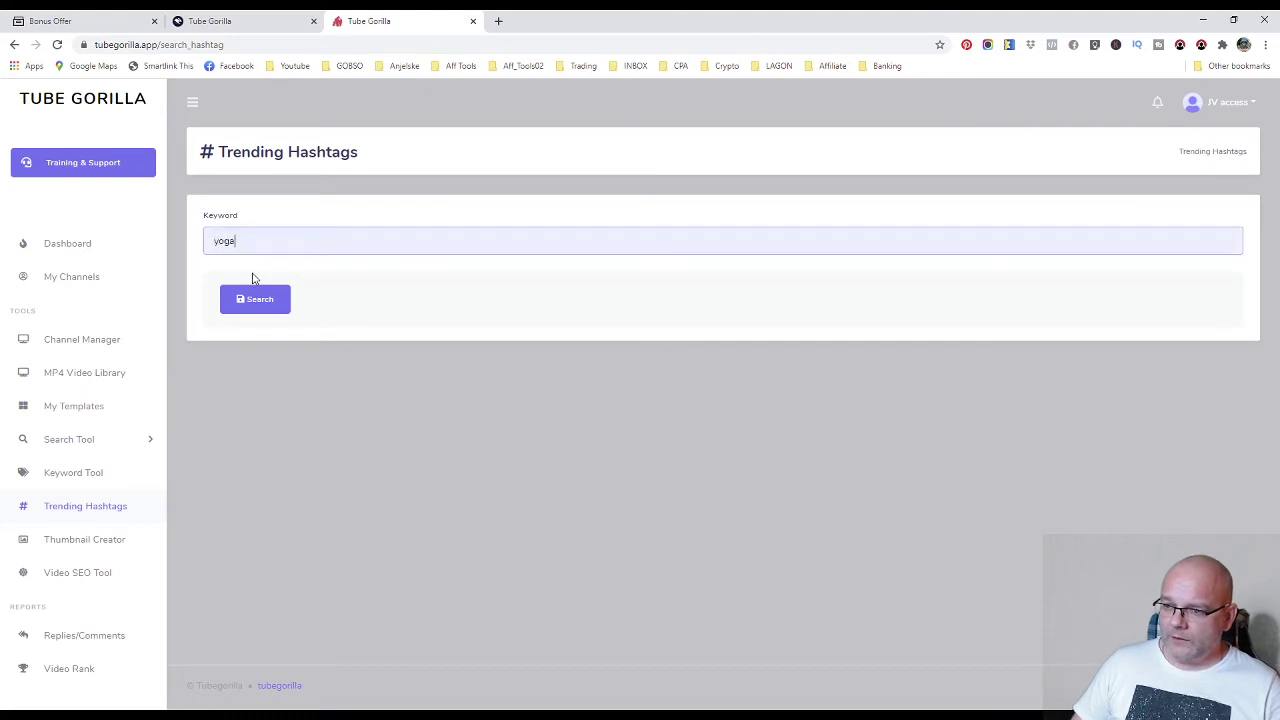
pyautogui.click(256, 306)
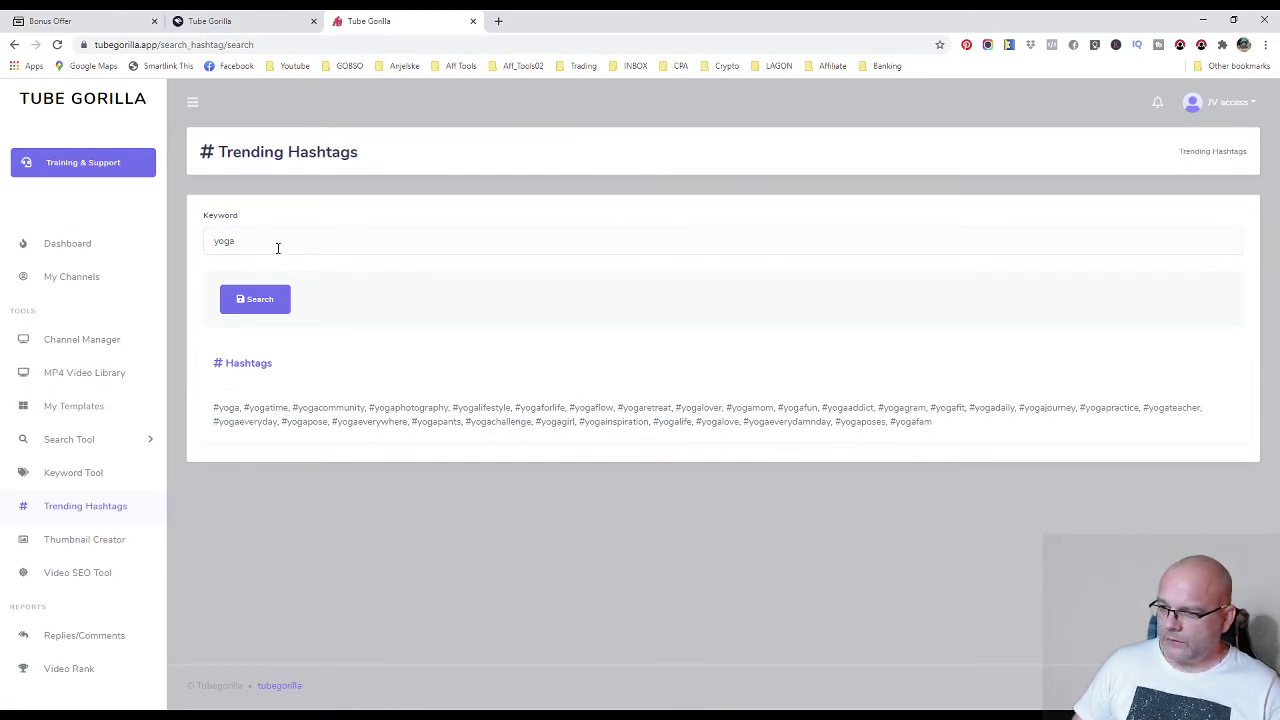
pyautogui.doubleClick(244, 245)
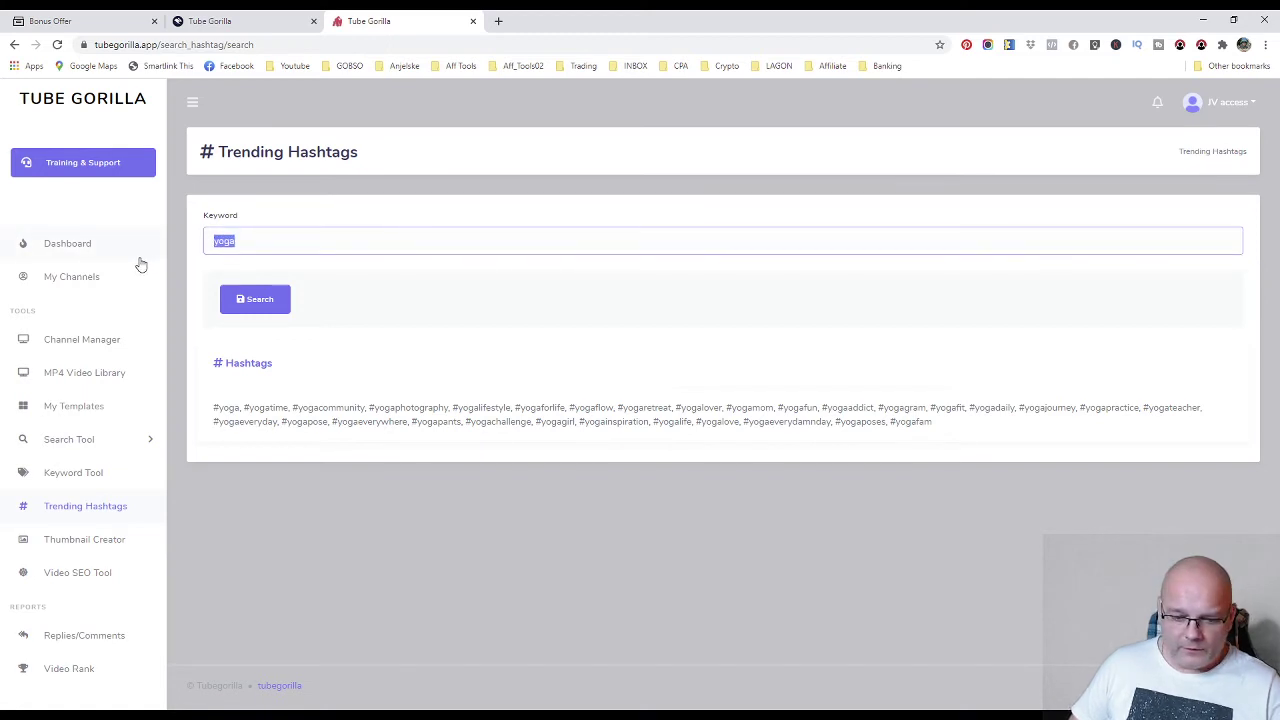
pyautogui.write('make money online')
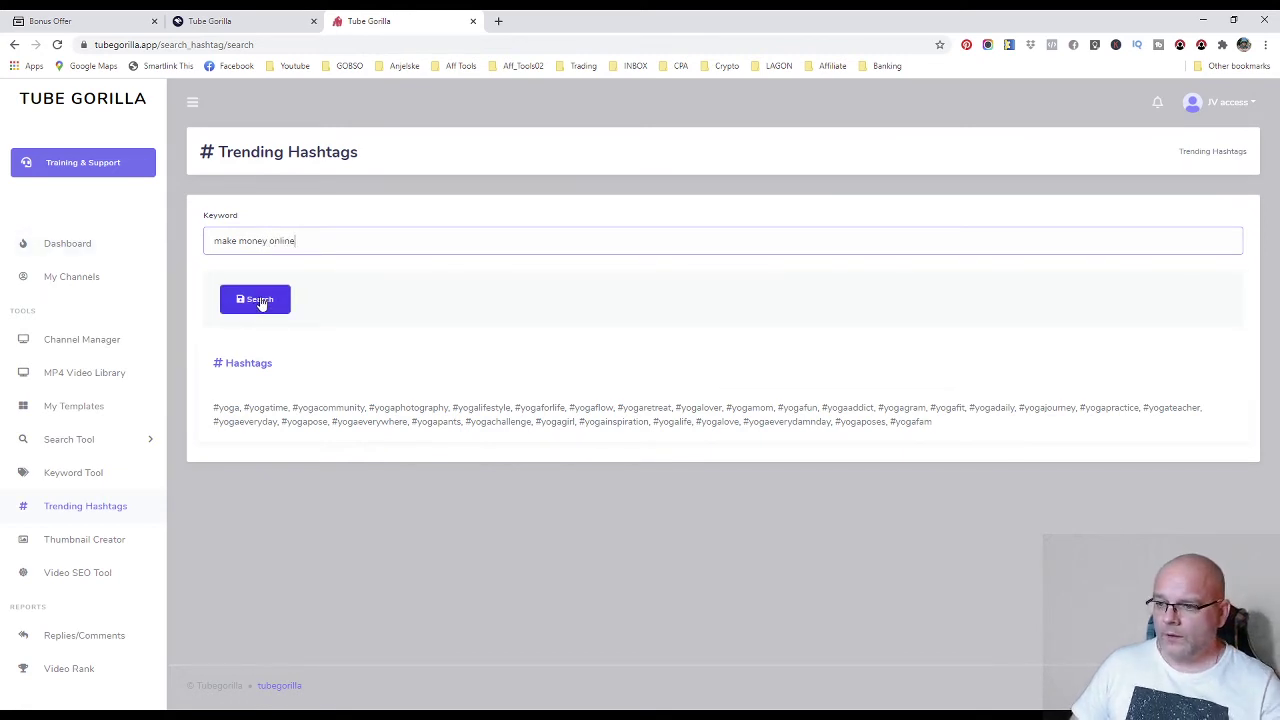
pyautogui.click(260, 303)
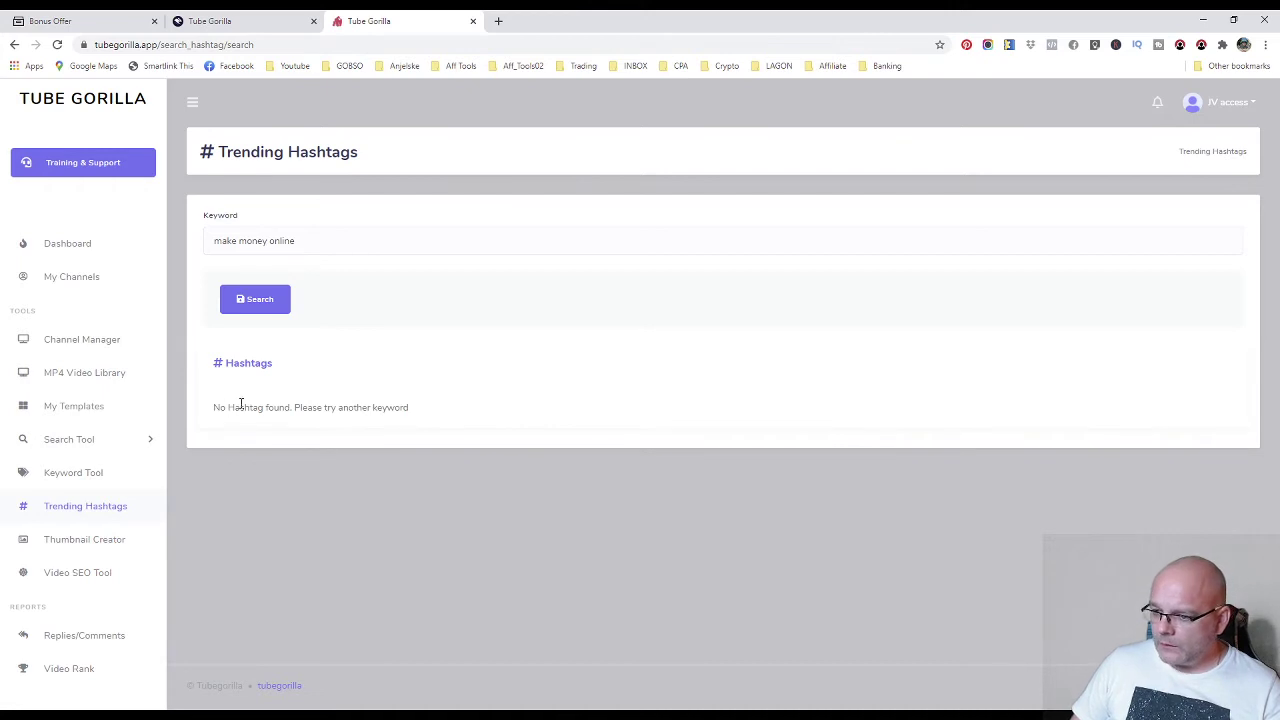
# Trim the keyword to 'money' and search, listing tags like #moneymotivation and #moneytips.
pyautogui.click(304, 241)
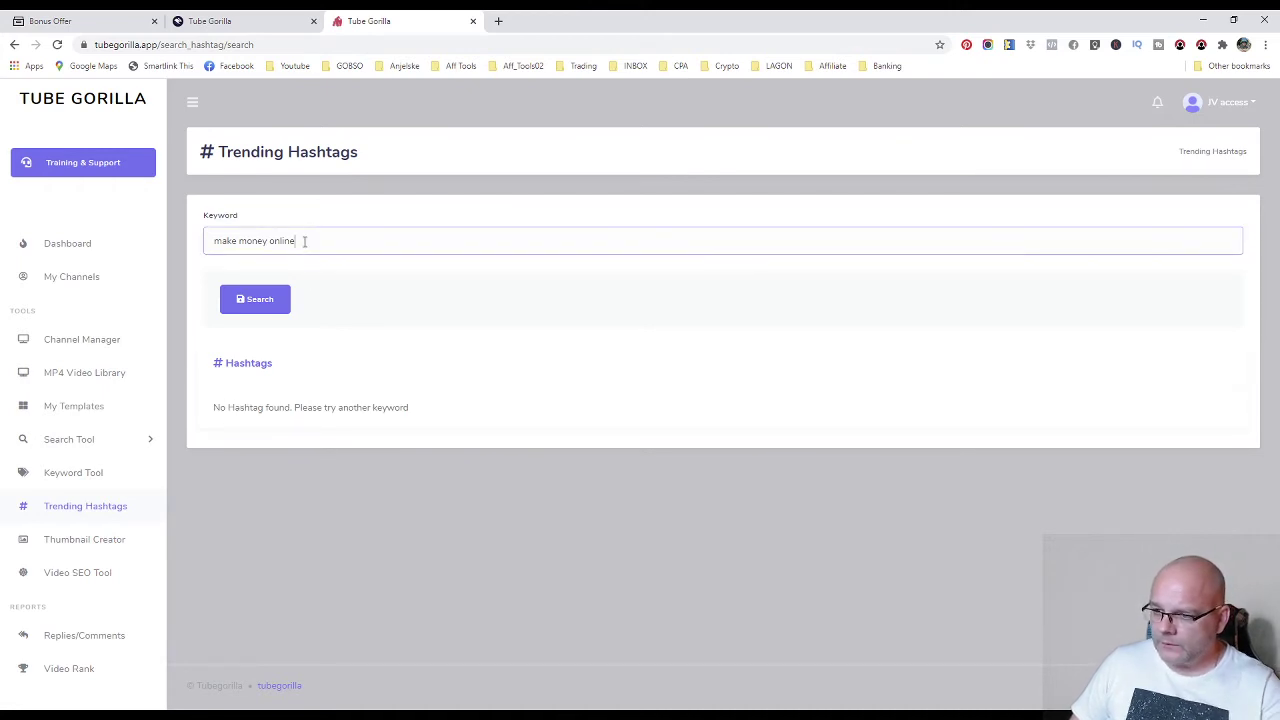
pyautogui.moveTo(241, 241); pyautogui.dragTo(166, 244)
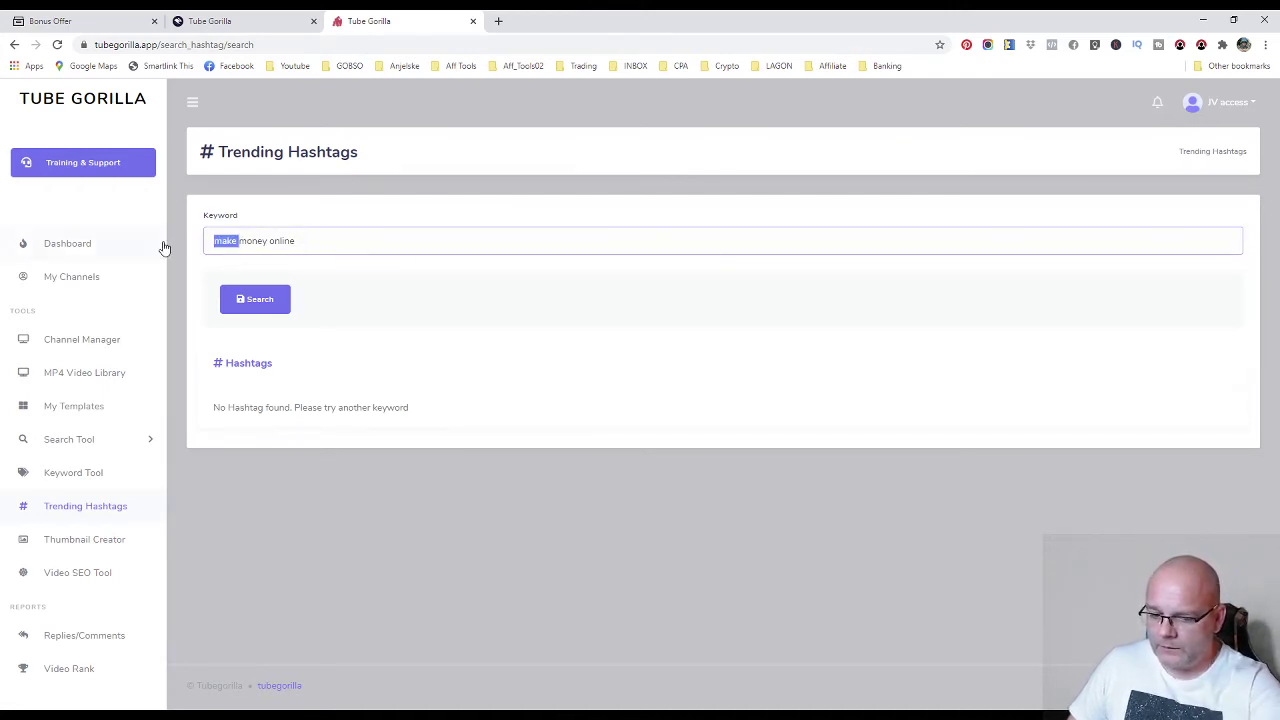
pyautogui.press('BackSpace')
pyautogui.press('BackSpace')
pyautogui.press('BackSpace')
pyautogui.press('BackSpace')
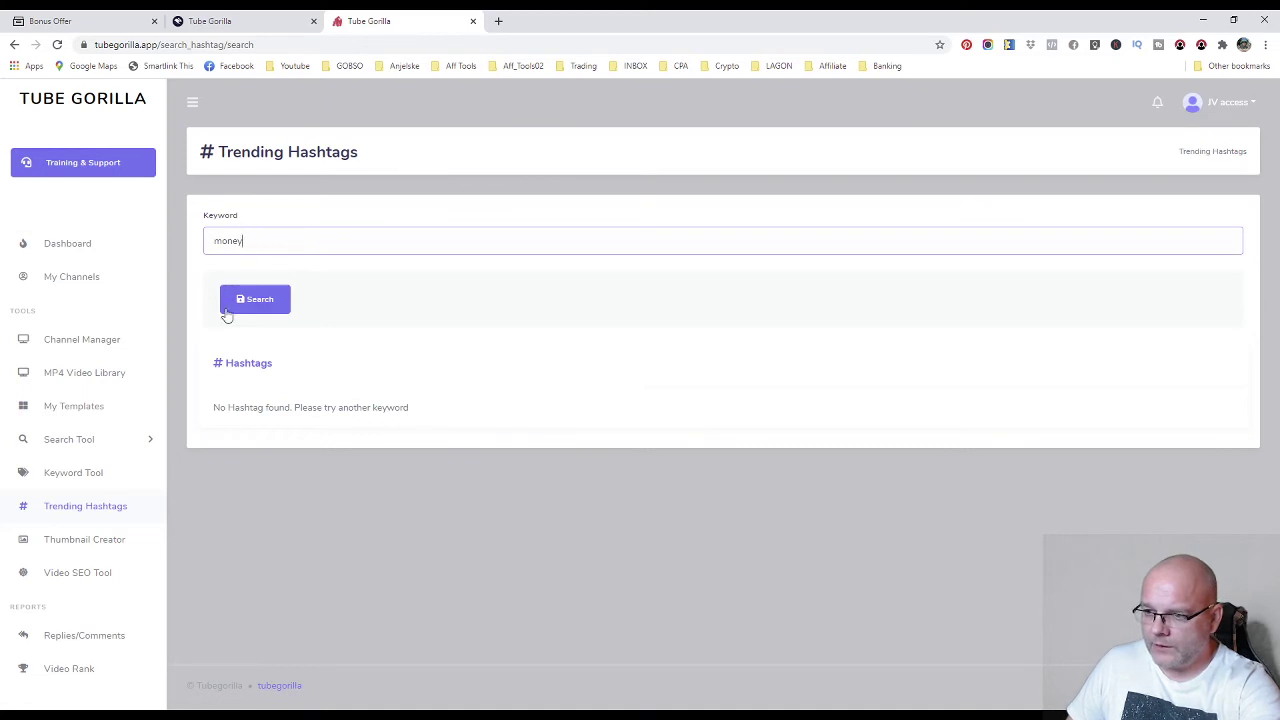
pyautogui.click(262, 301)
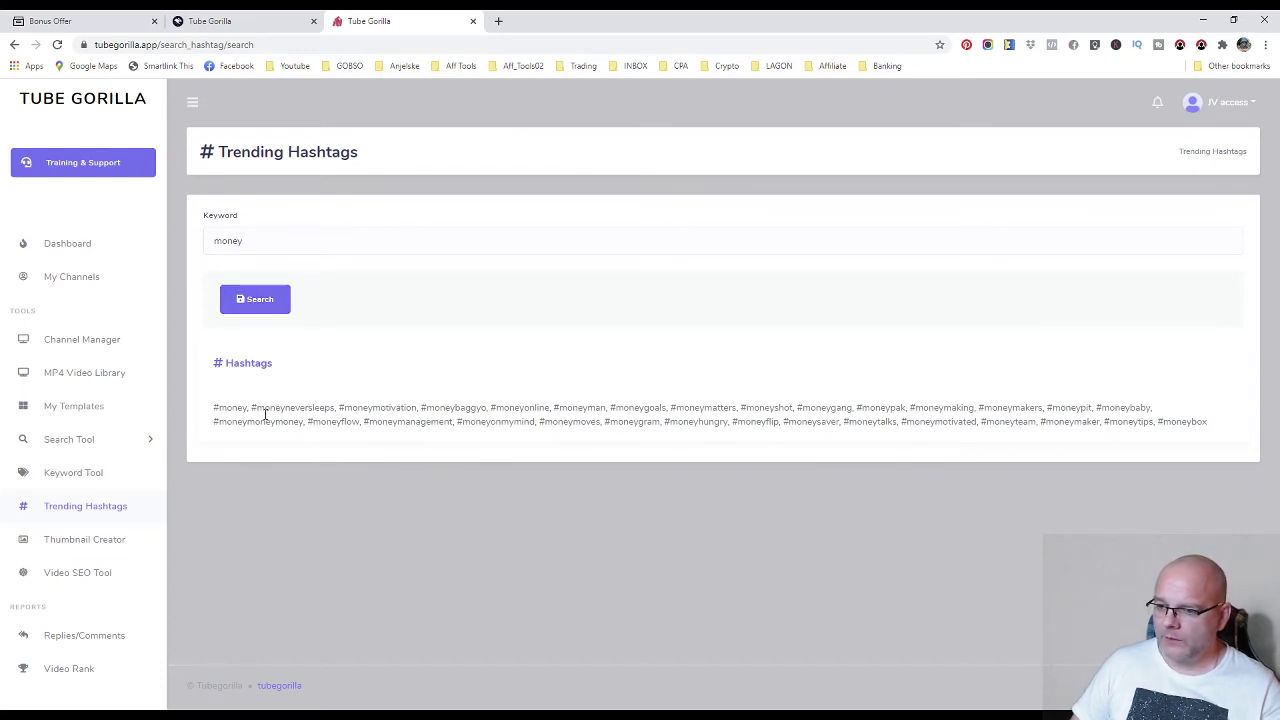
pyautogui.click(86, 544)
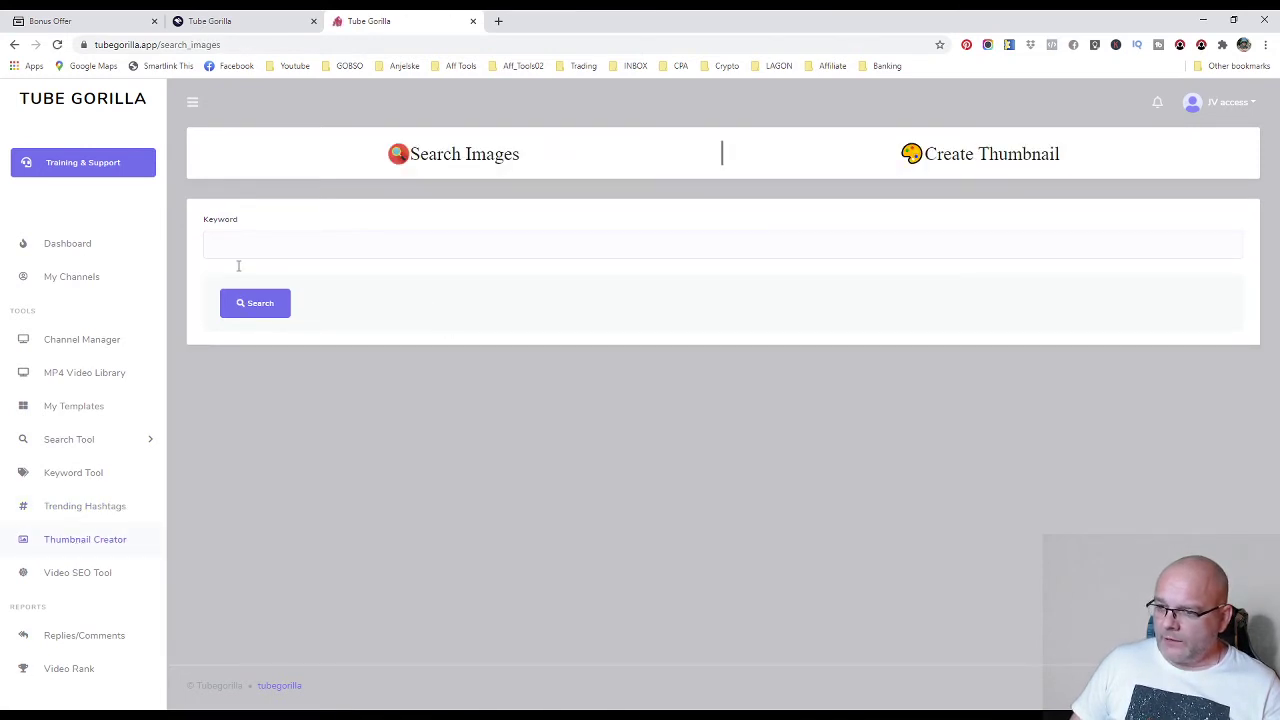
# Create a new thumbnail from the mountain-lake sample photo with the wooden fence.
pyautogui.click(962, 165)
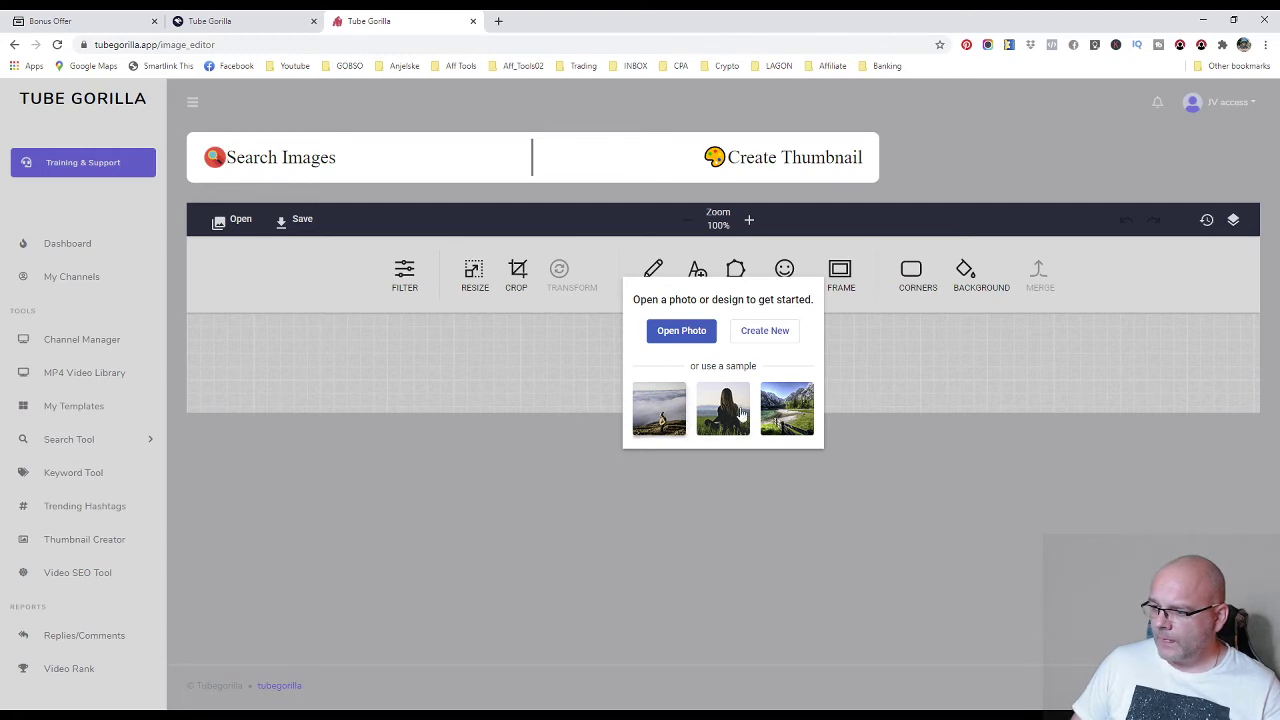
pyautogui.click(790, 410)
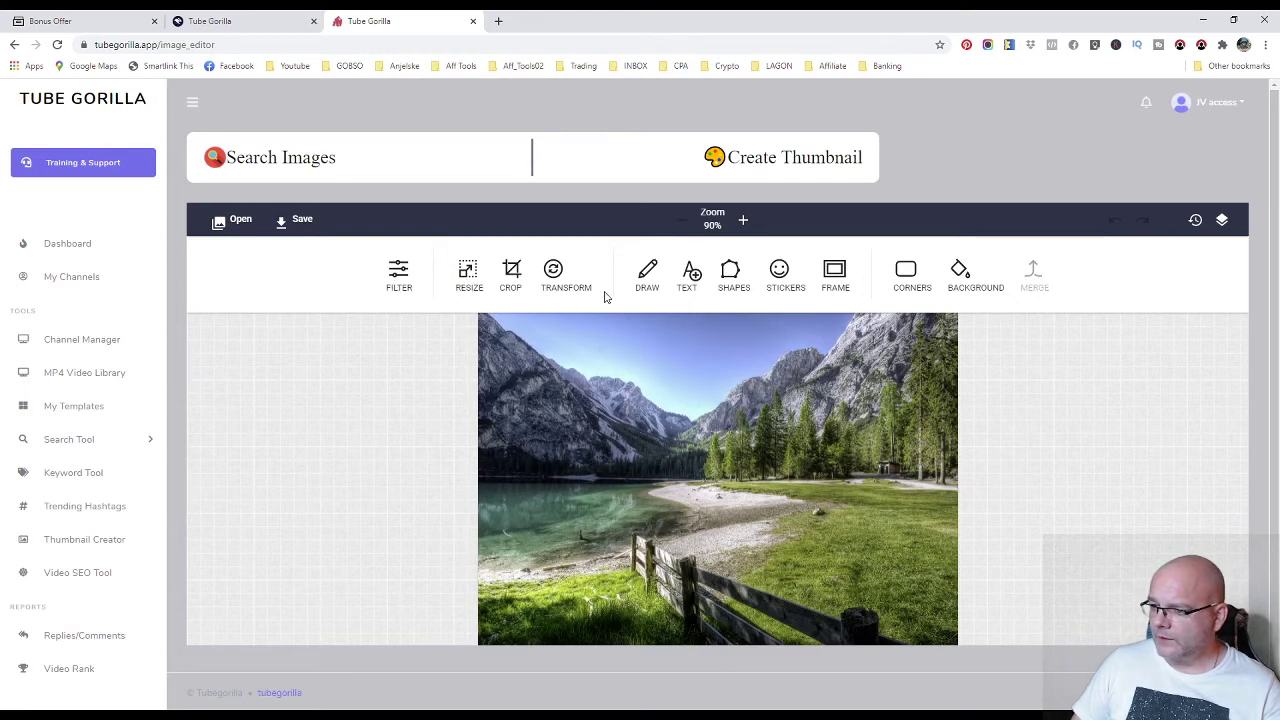
# Draw a freehand blue stroke across the landscape image, then discard it.
pyautogui.click(646, 275)
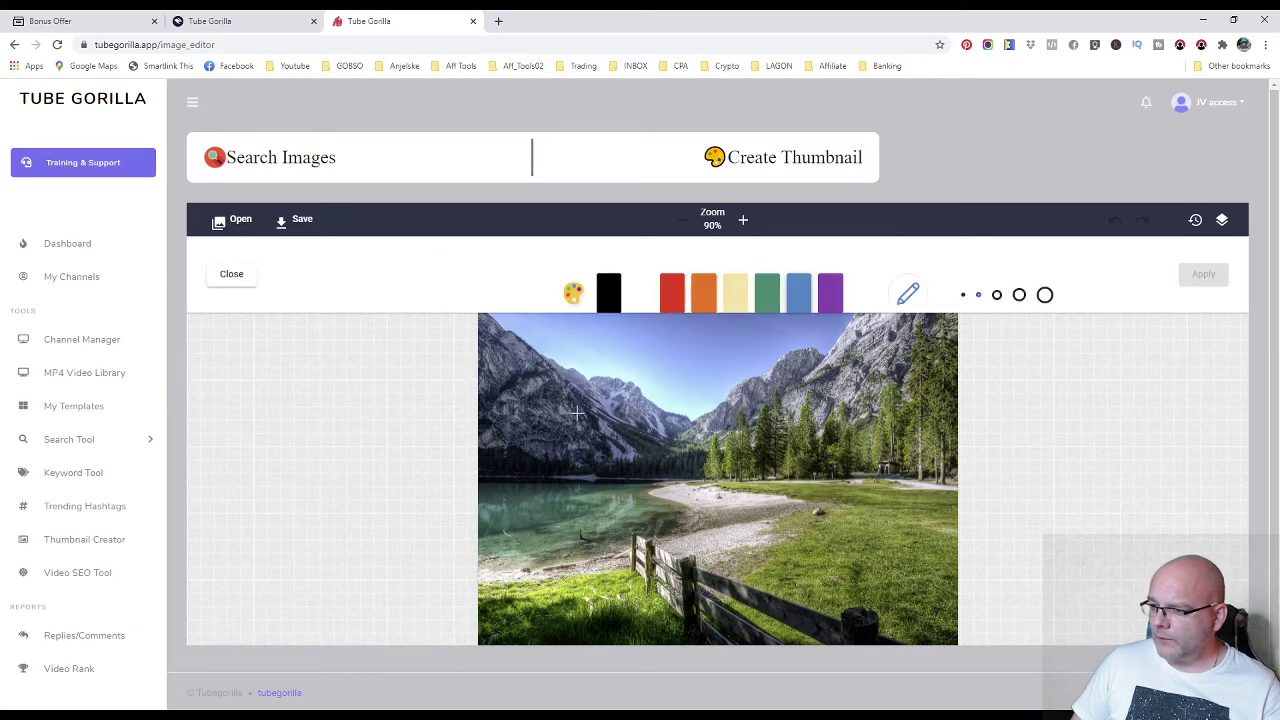
pyautogui.moveTo(638, 354)
pyautogui.mouseDown()
pyautogui.moveTo(592, 444)
pyautogui.moveTo(700, 415)
pyautogui.moveTo(765, 418)
pyautogui.mouseUp()
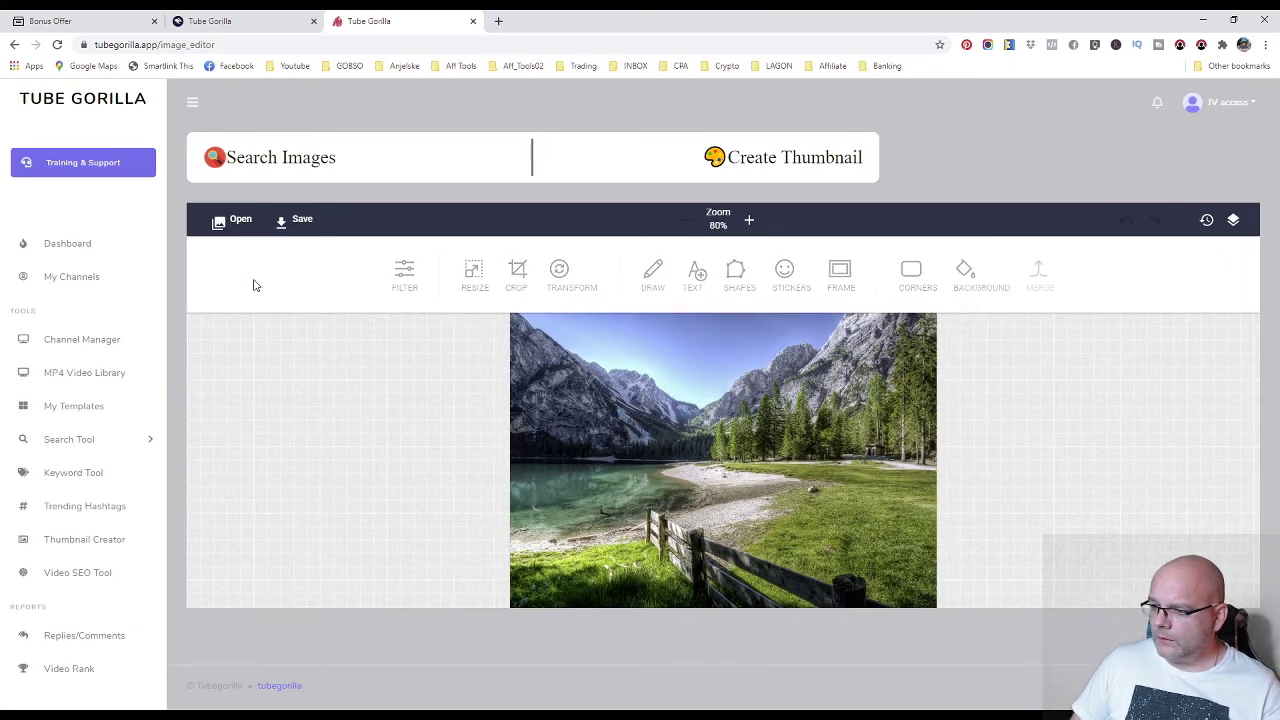
pyautogui.click(238, 273)
# Add a 'Double click to edit' text box, enlarge it, and move it near the image top.
pyautogui.click(692, 283)
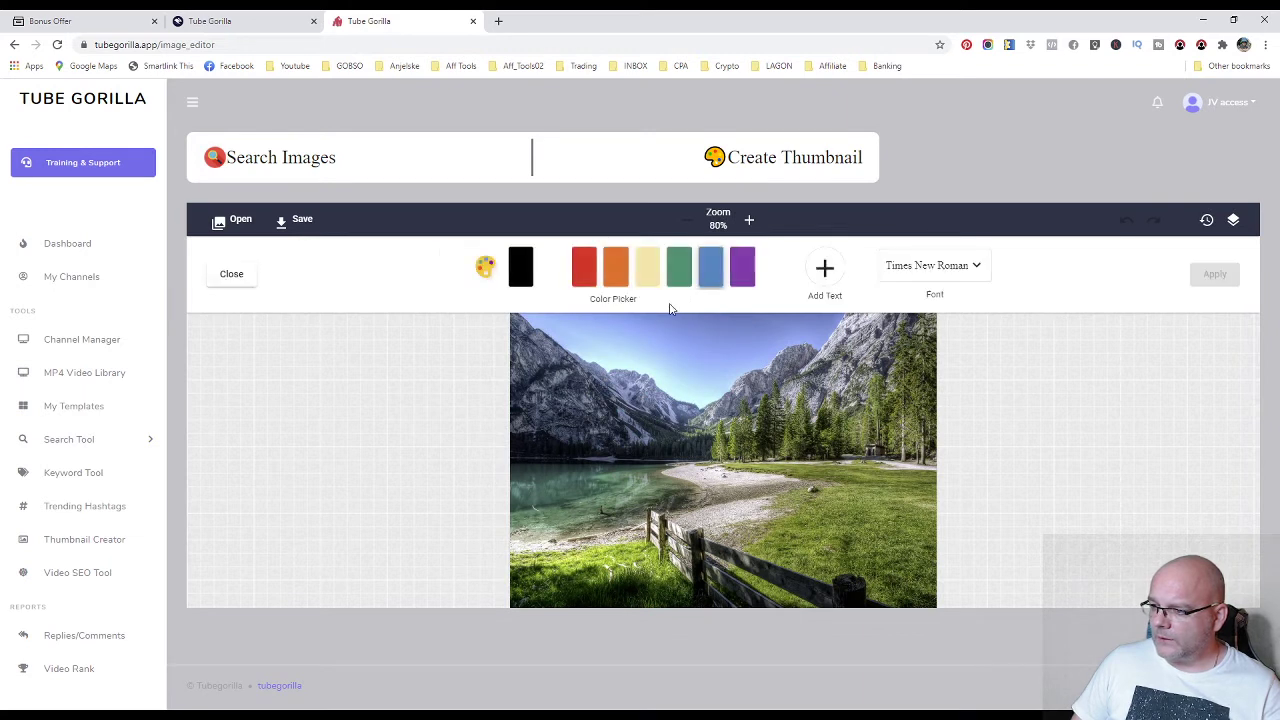
pyautogui.click(824, 270)
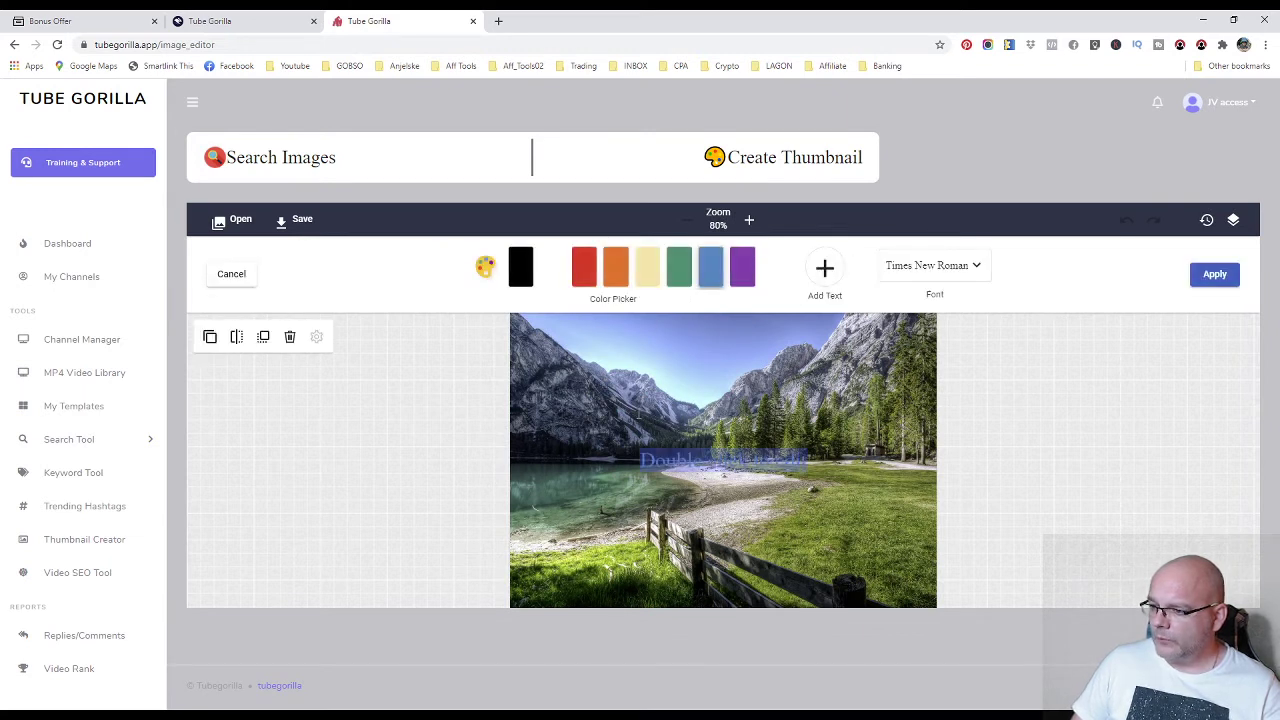
pyautogui.click(668, 458)
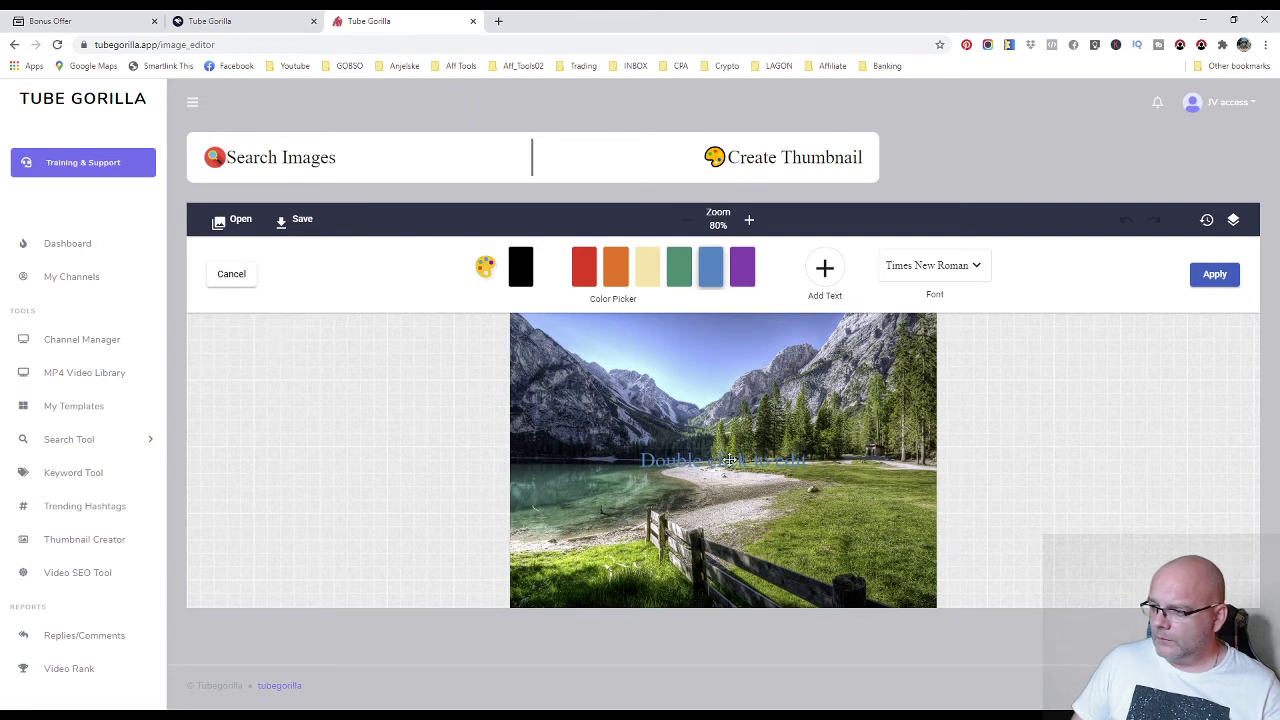
pyautogui.click(655, 457)
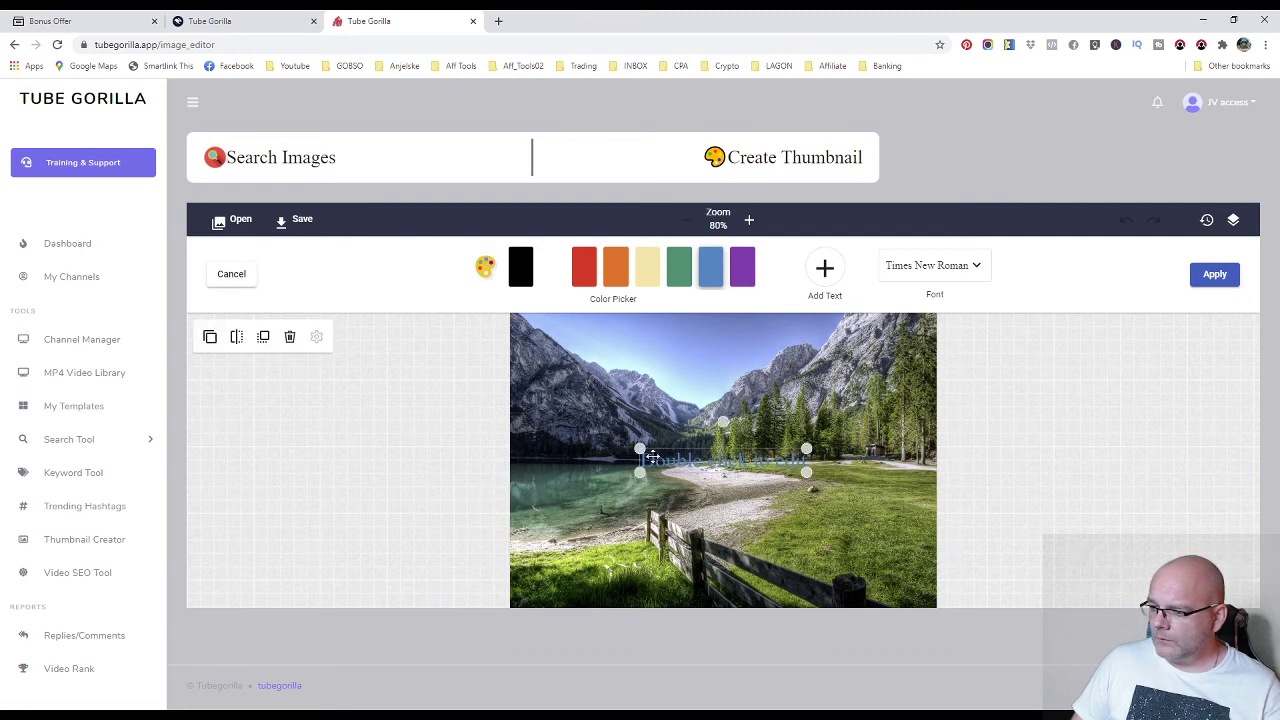
pyautogui.moveTo(639, 448); pyautogui.dragTo(534, 433)
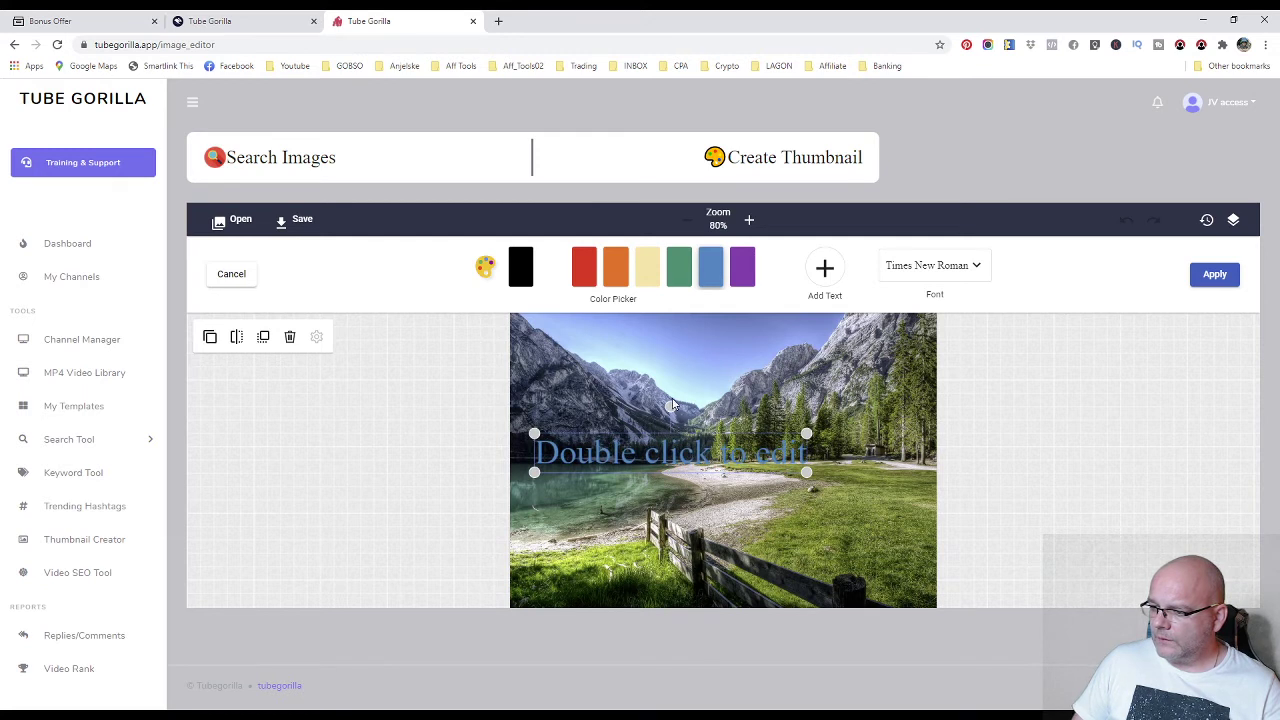
pyautogui.click(673, 404)
pyautogui.click(632, 440)
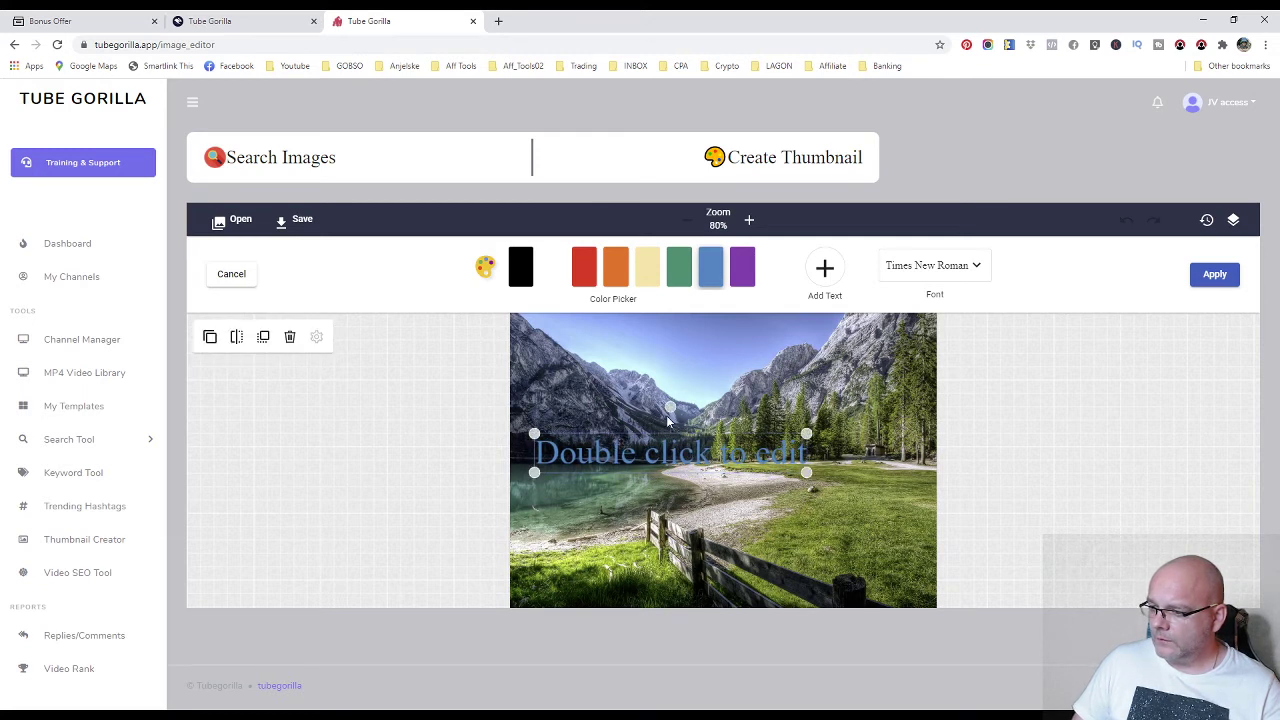
pyautogui.moveTo(670, 407); pyautogui.dragTo(702, 367)
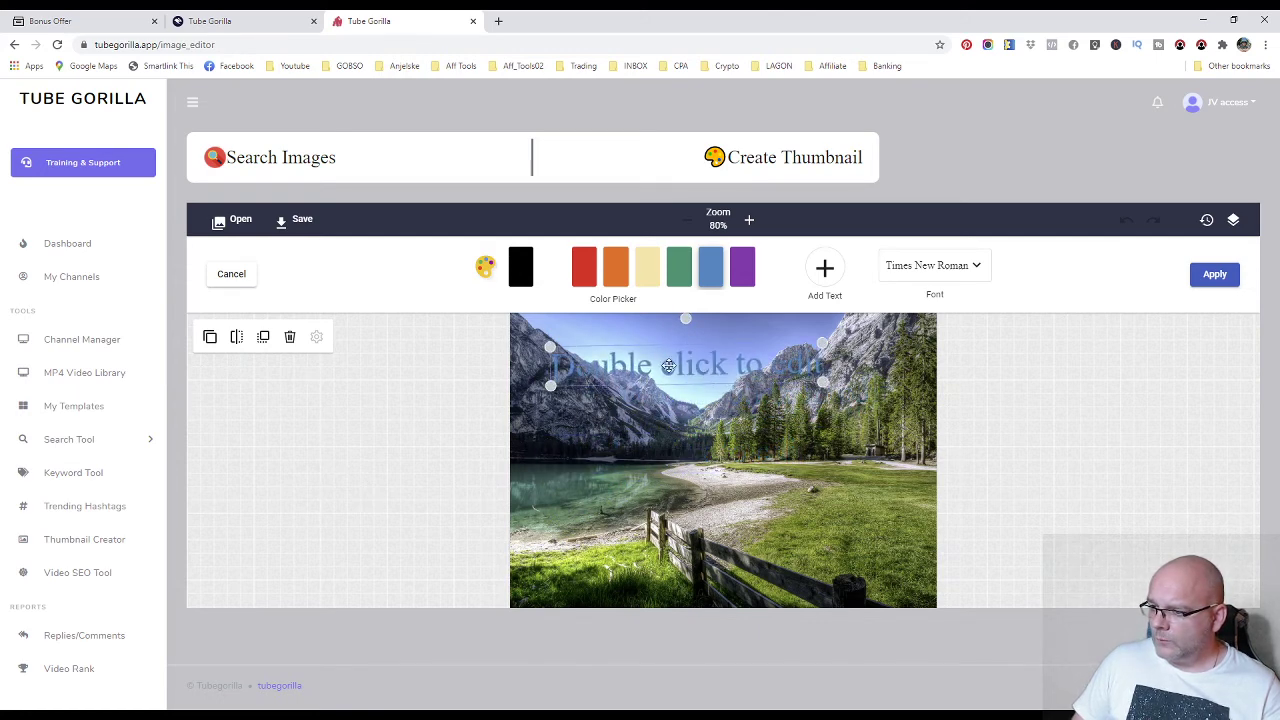
# Change the text colour to red, then to cream.
pyautogui.click(579, 278)
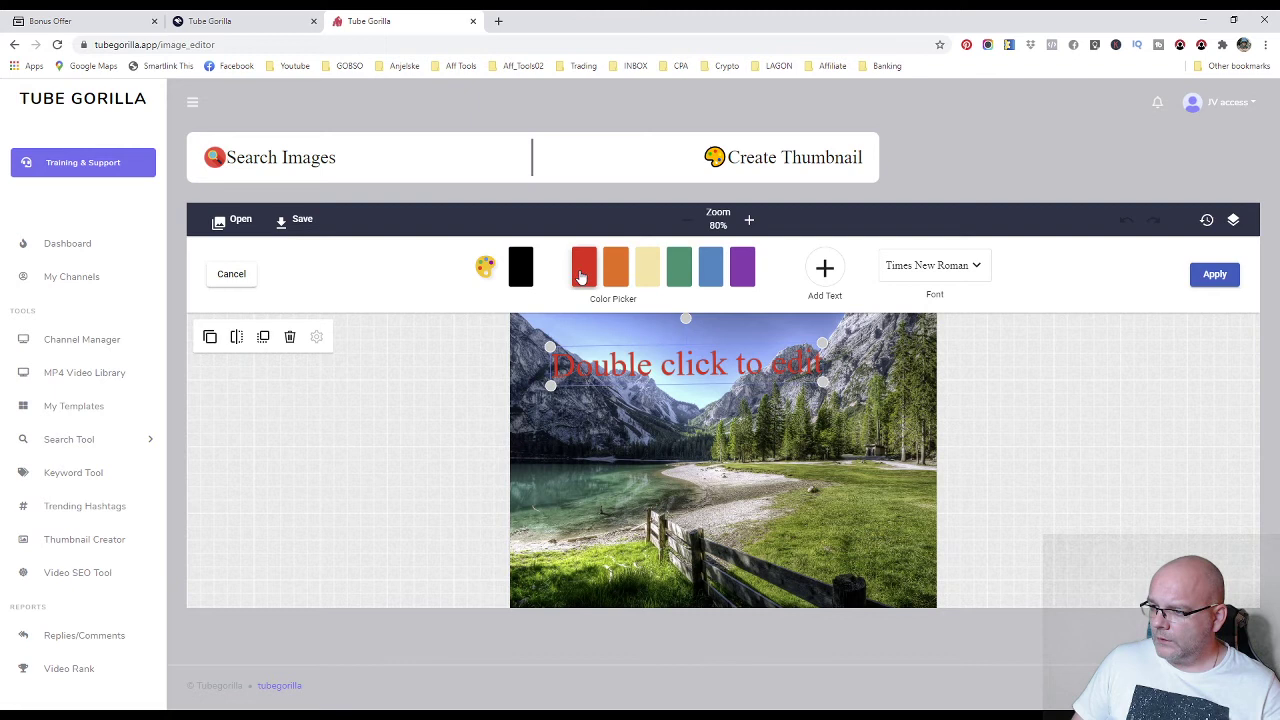
pyautogui.click(648, 270)
pyautogui.click(800, 352)
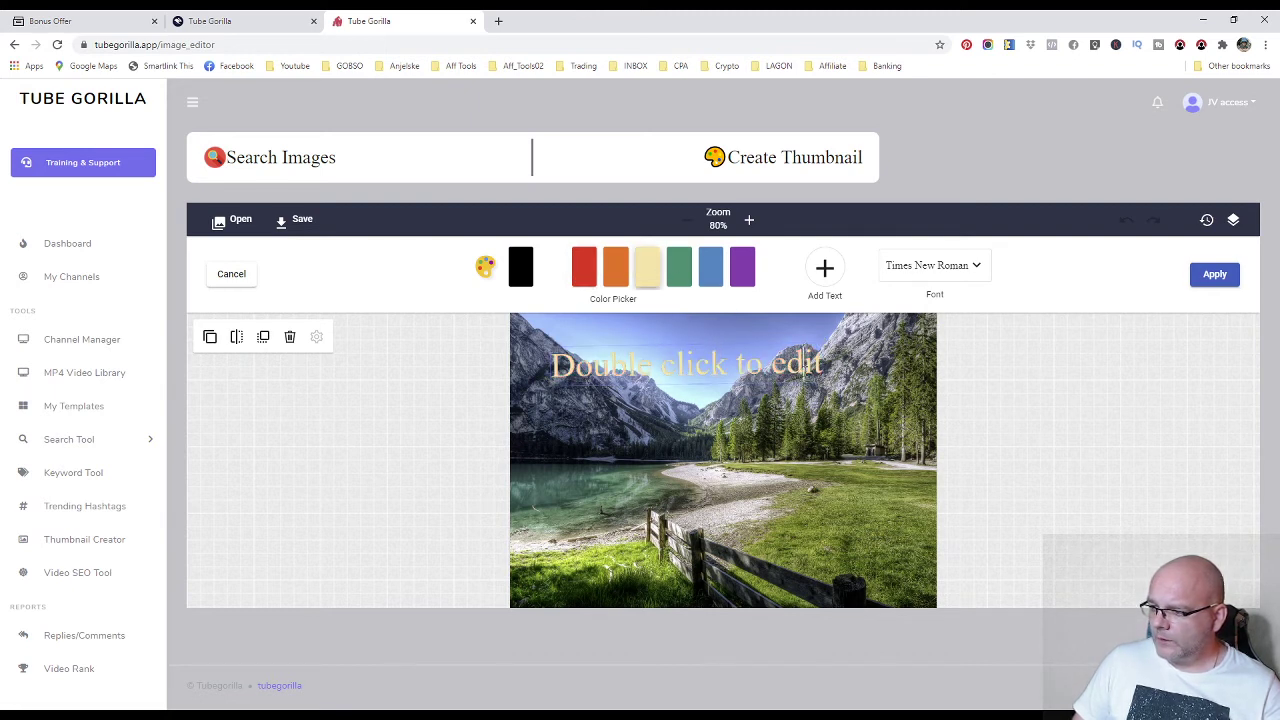
pyautogui.moveTo(826, 365); pyautogui.dragTo(550, 365)
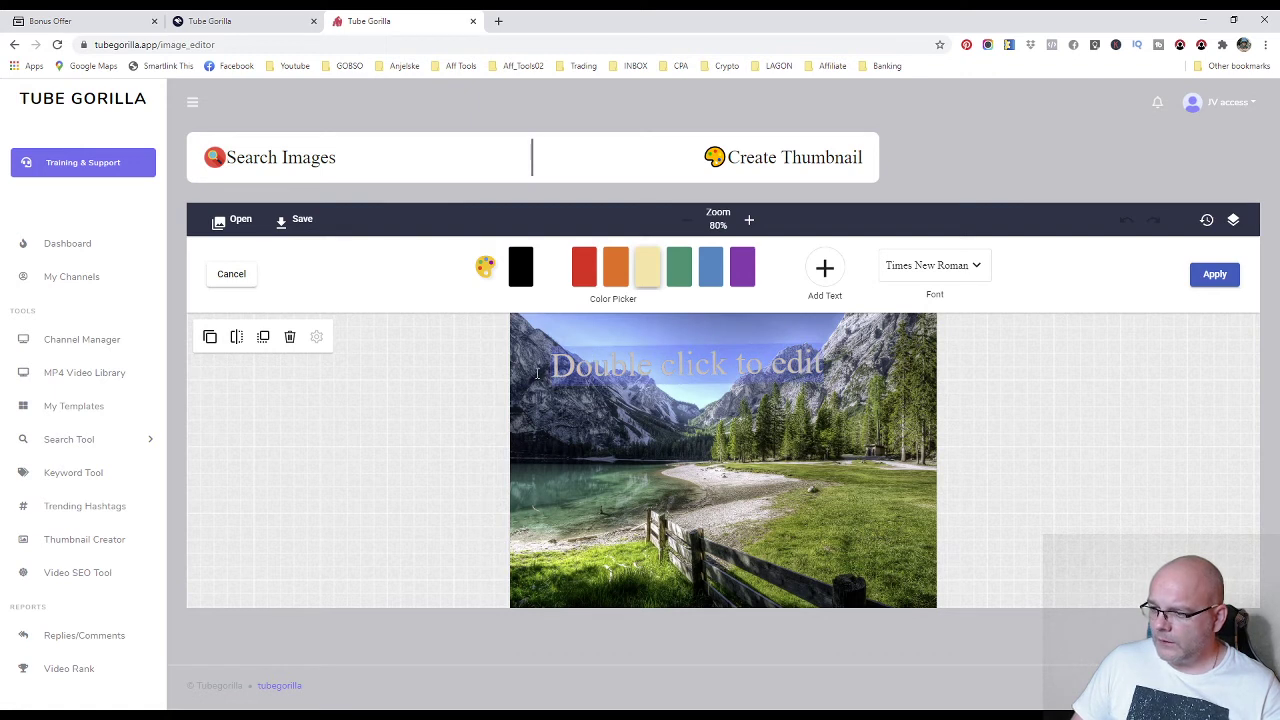
pyautogui.write('www.s')
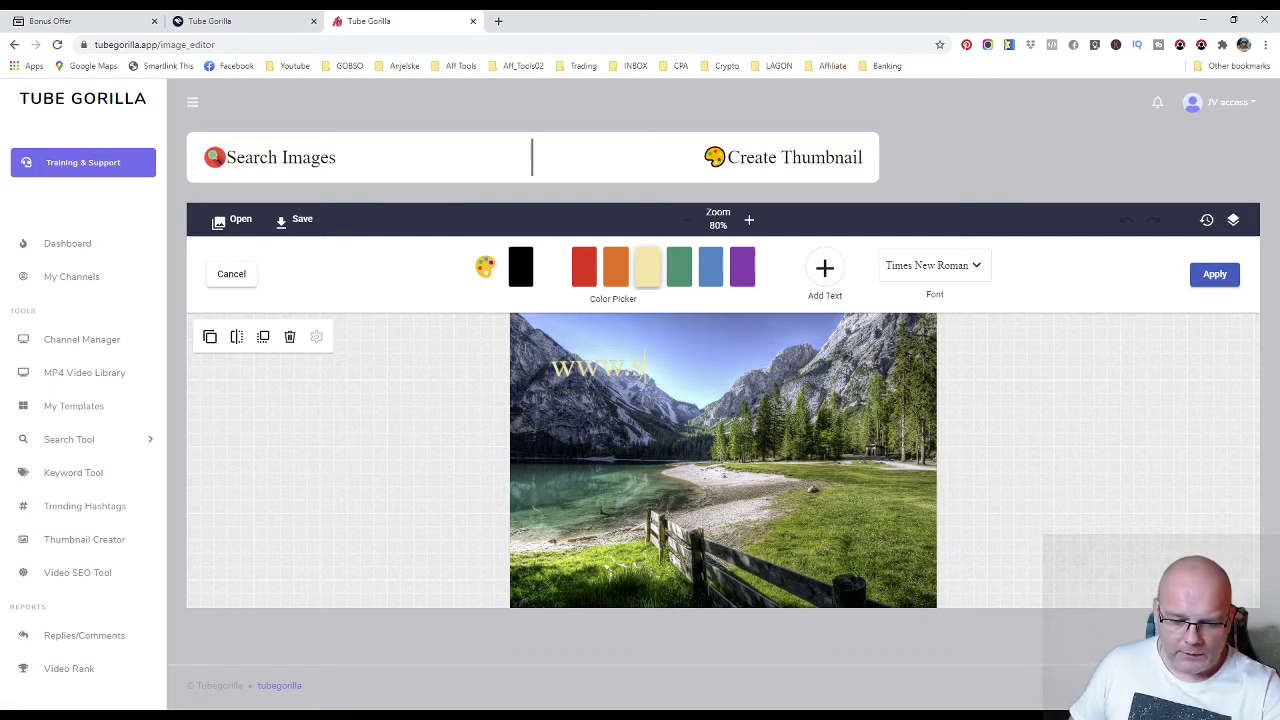
pyautogui.write('tratever')
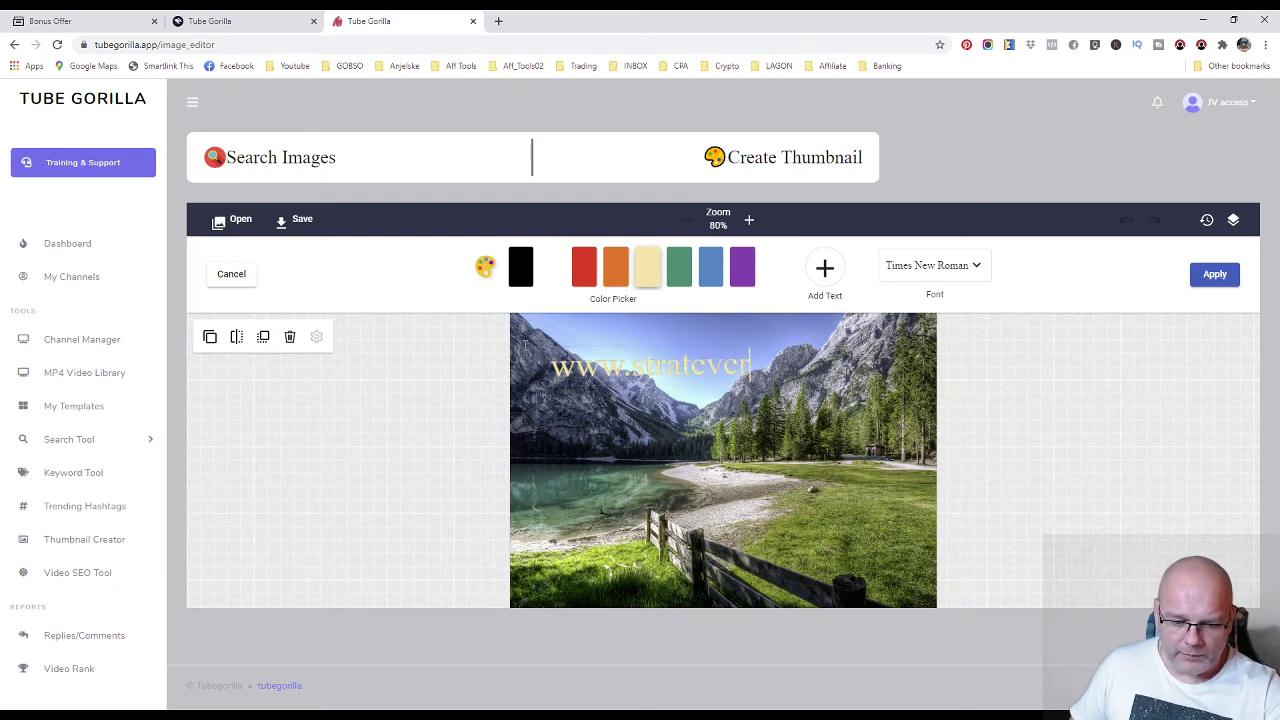
pyautogui.write('.co')
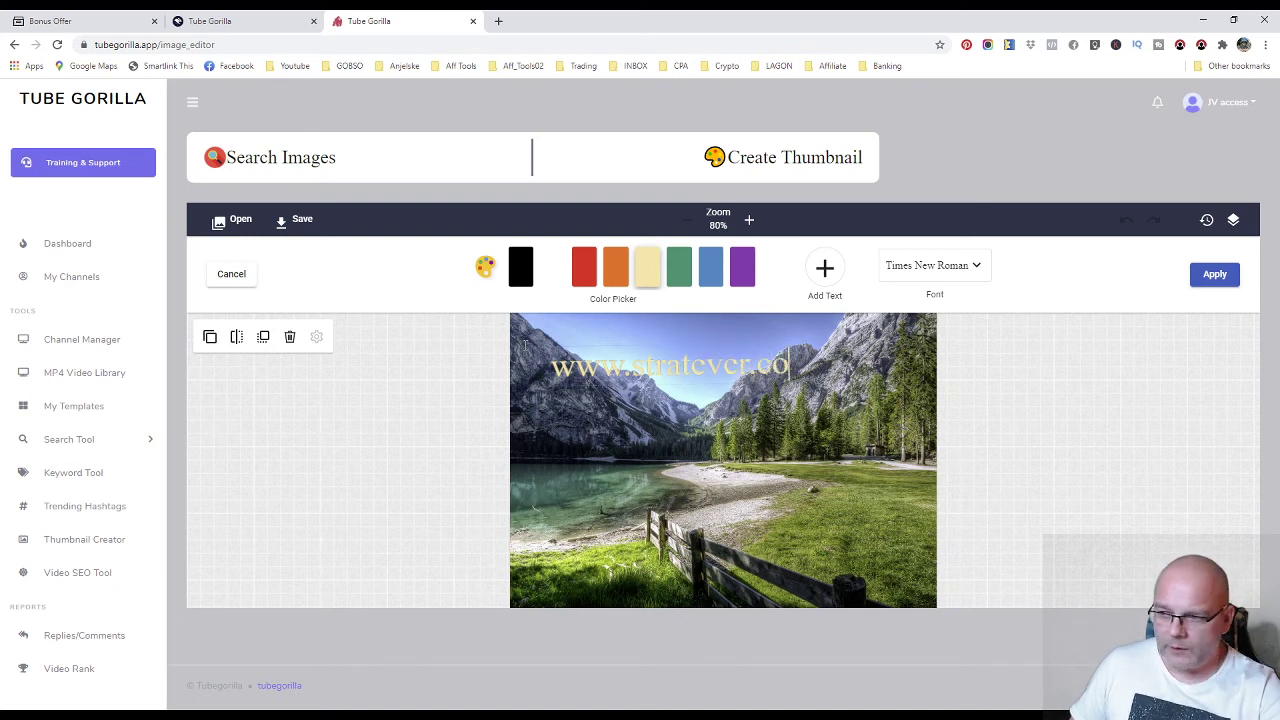
pyautogui.write('m')
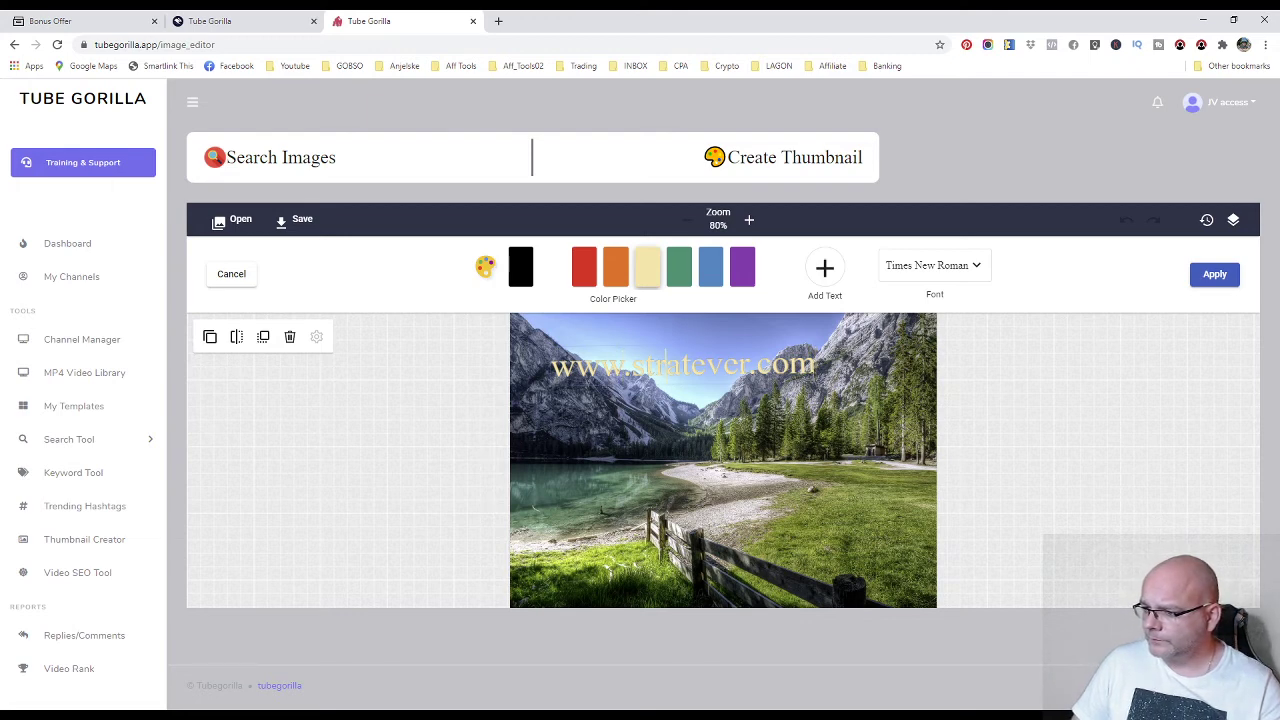
pyautogui.click(814, 428)
pyautogui.moveTo(777, 359); pyautogui.dragTo(787, 400)
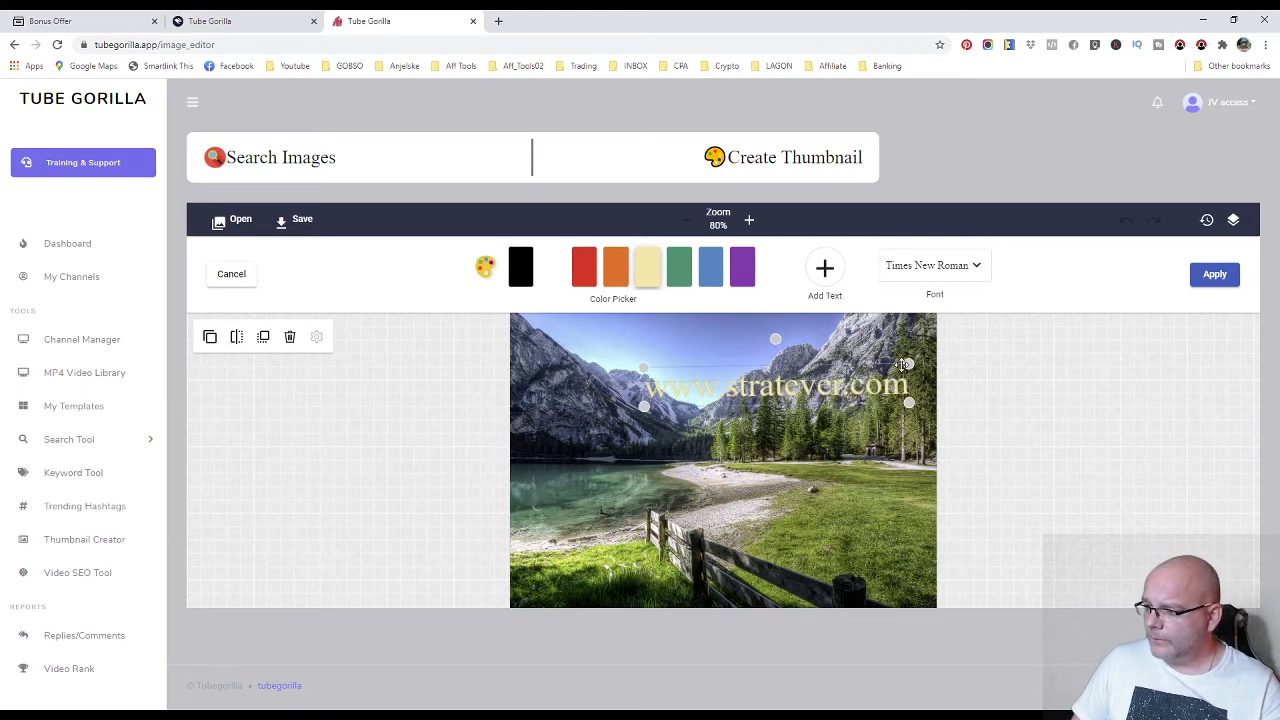
# Try the Pacifico font on the URL caption, nudge it left, then cancel the text edit.
pyautogui.click(978, 266)
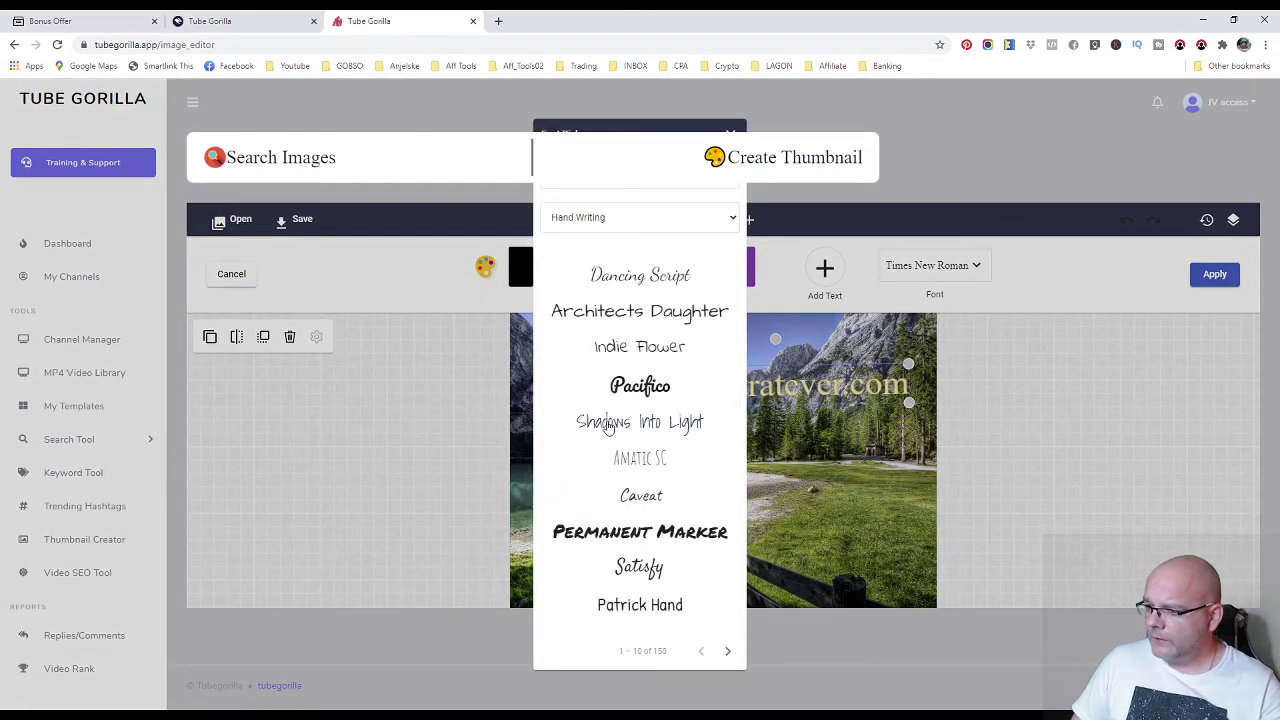
pyautogui.click(640, 385)
pyautogui.moveTo(764, 388); pyautogui.dragTo(676, 380)
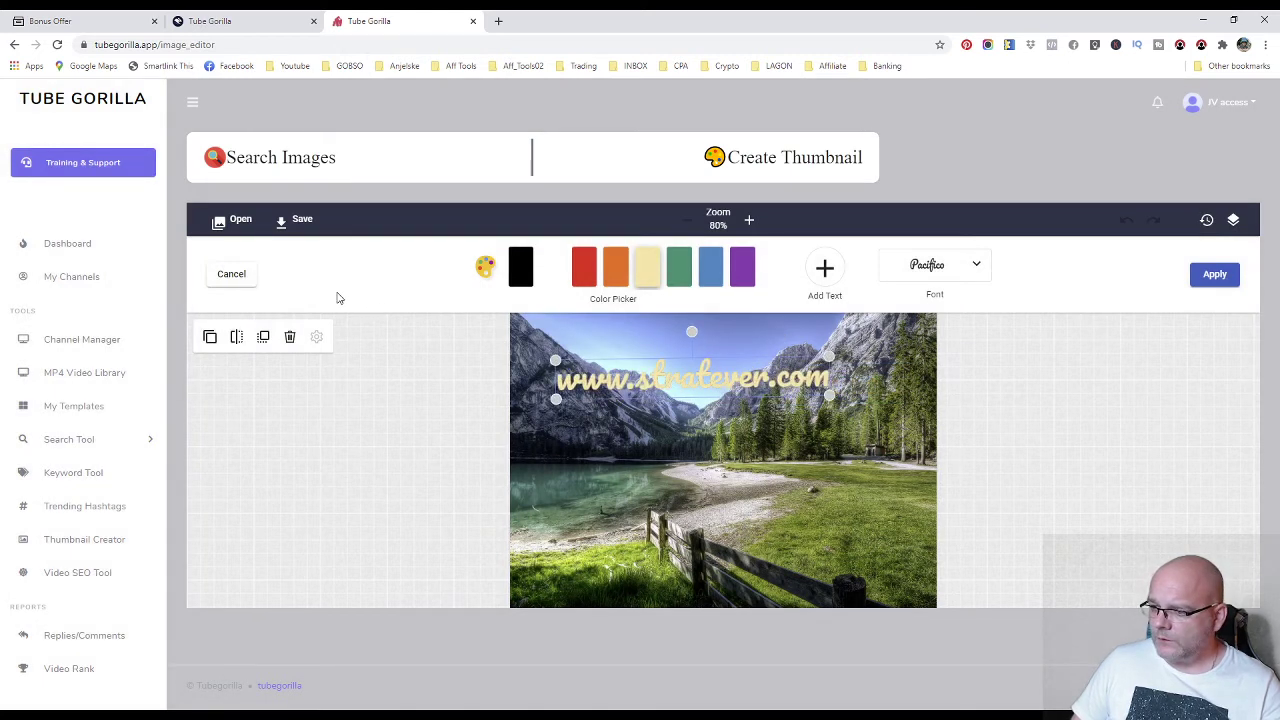
pyautogui.click(232, 275)
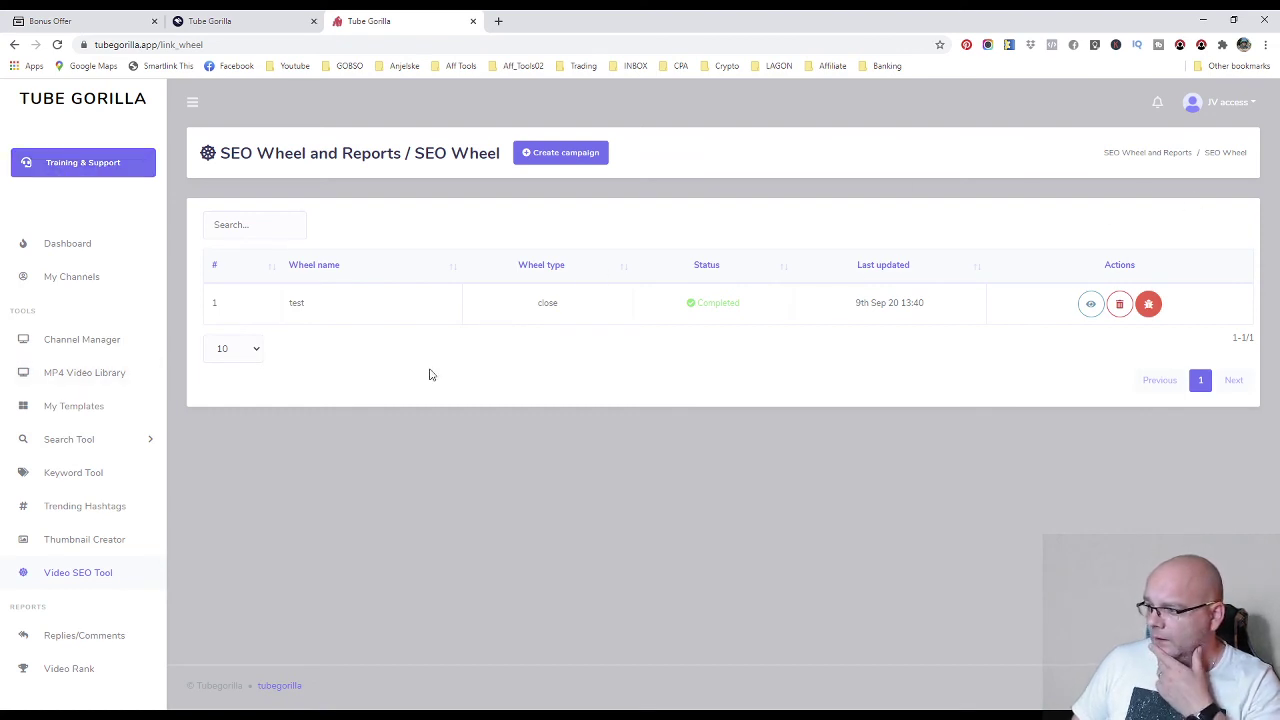
# View the Channel Manager page, then return to the Tube Gorilla bonus offer tab.
pyautogui.click(90, 343)
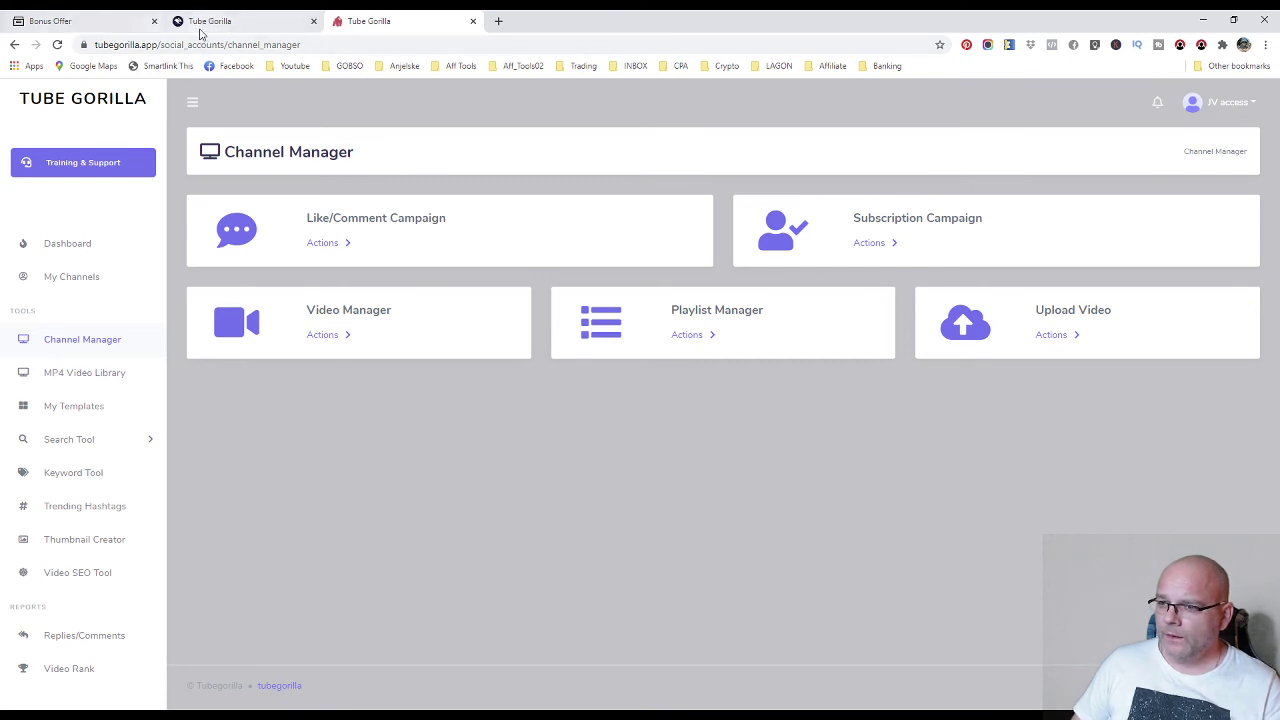
pyautogui.click(201, 24)
pyautogui.click(112, 24)
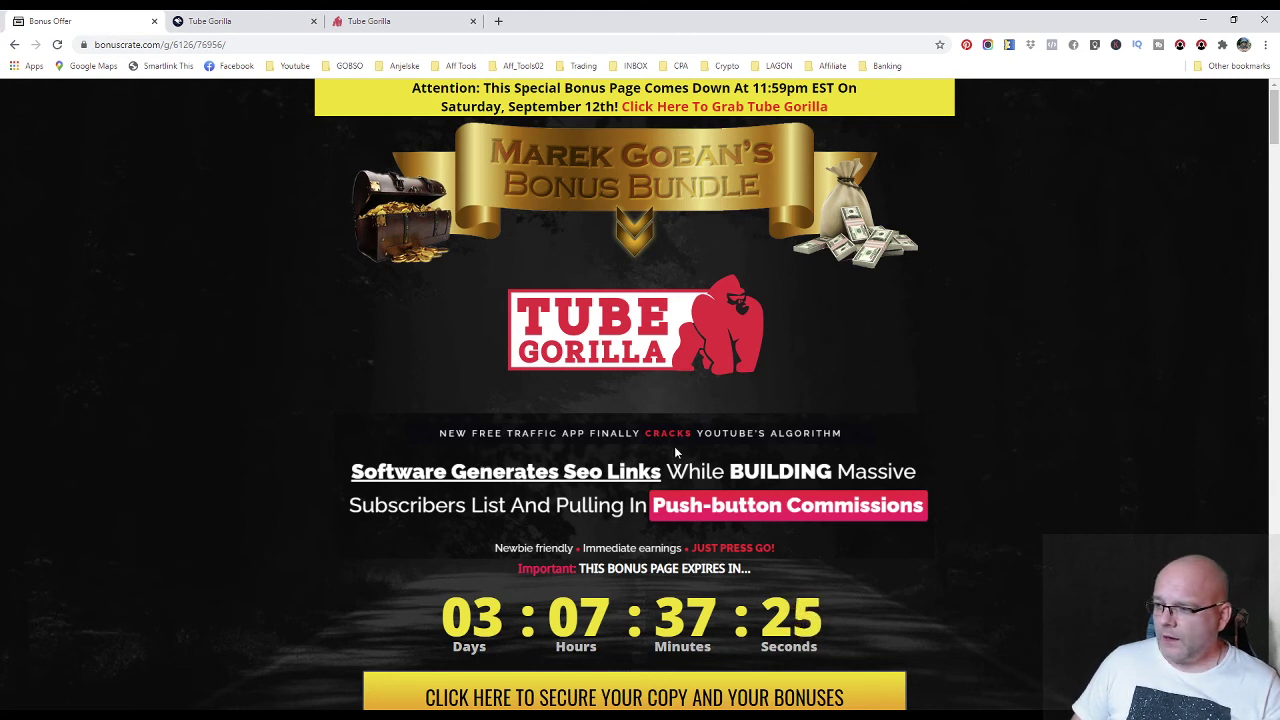
pyautogui.moveTo(1275, 114)
pyautogui.mouseDown()
pyautogui.moveTo(1268, 318)
pyautogui.moveTo(1268, 114)
pyautogui.mouseUp()
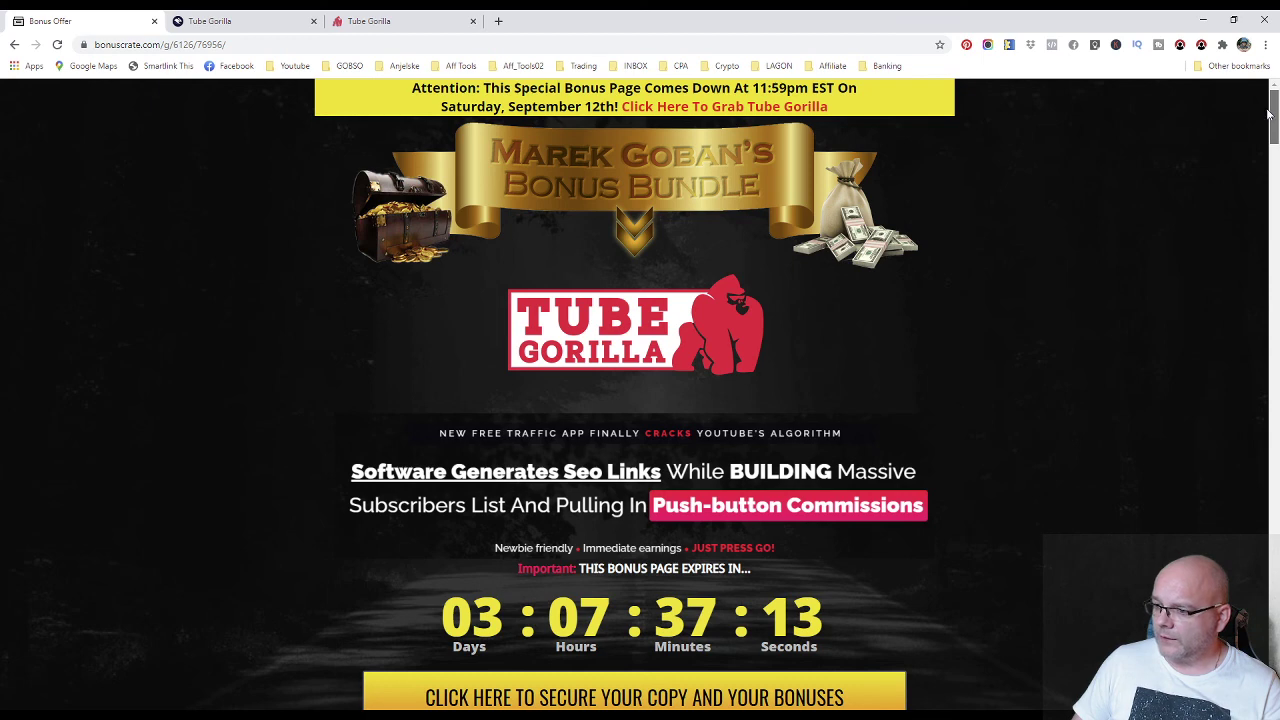
pyautogui.moveTo(1268, 114); pyautogui.dragTo(1271, 125)
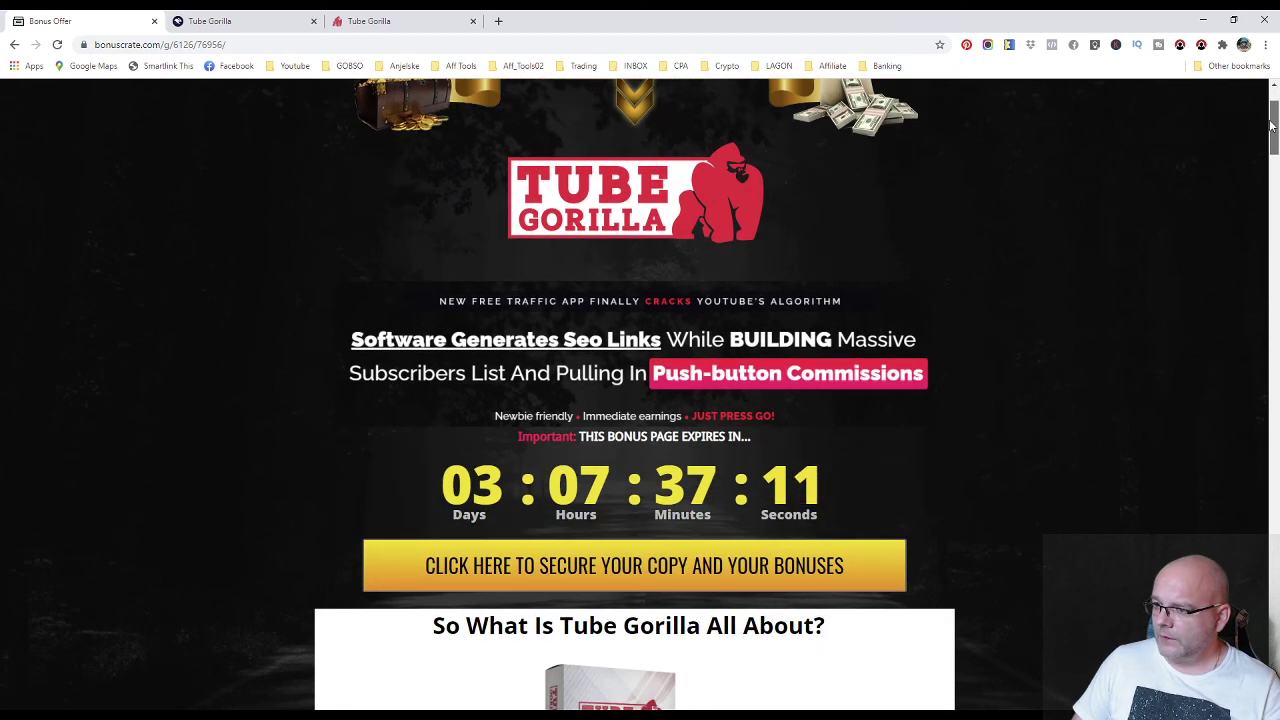
pyautogui.moveTo(1271, 125)
pyautogui.mouseDown()
pyautogui.moveTo(1213, 542)
pyautogui.moveTo(1263, 116)
pyautogui.mouseUp()
pyautogui.scroll(-1, 1220, 180)
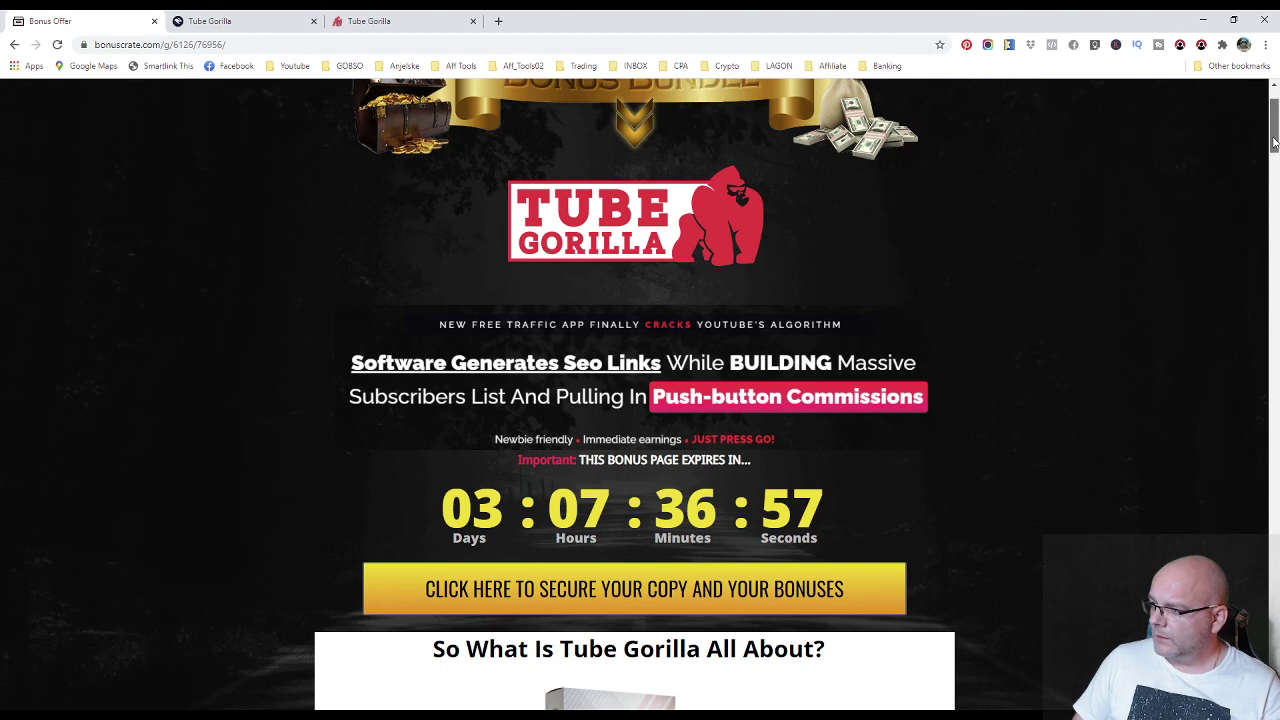
pyautogui.scroll(1, 883, 350)
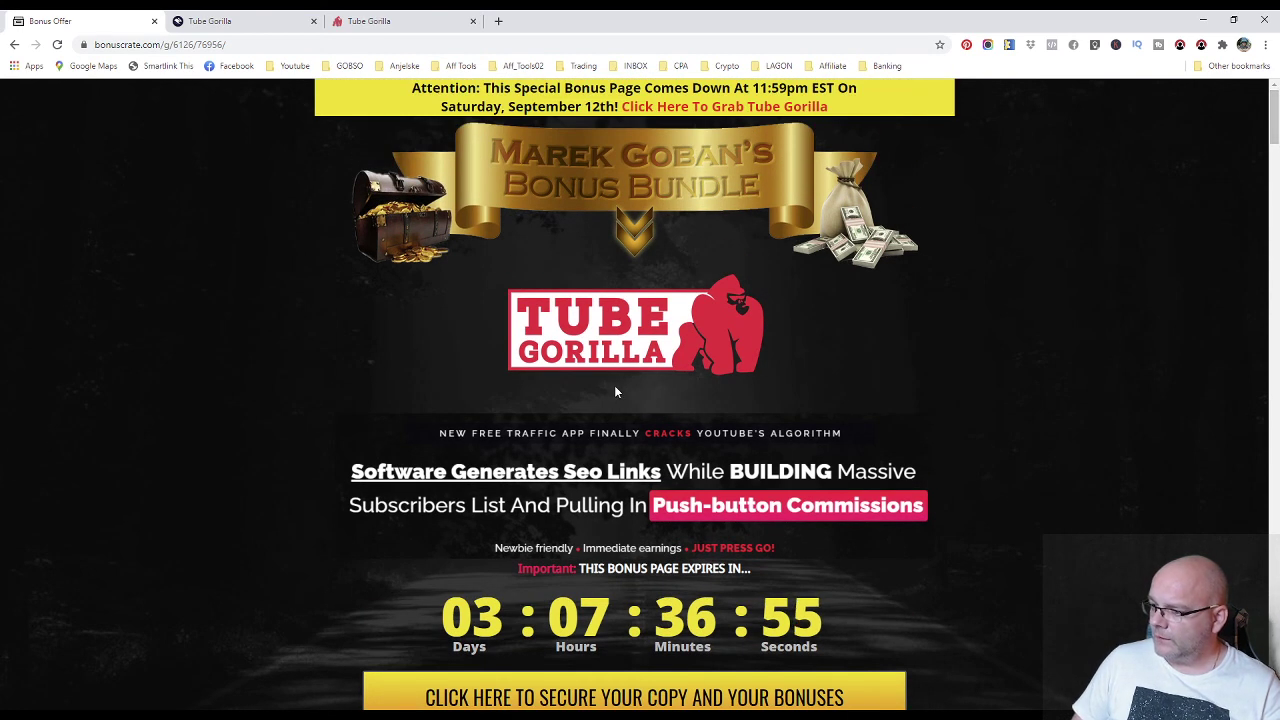